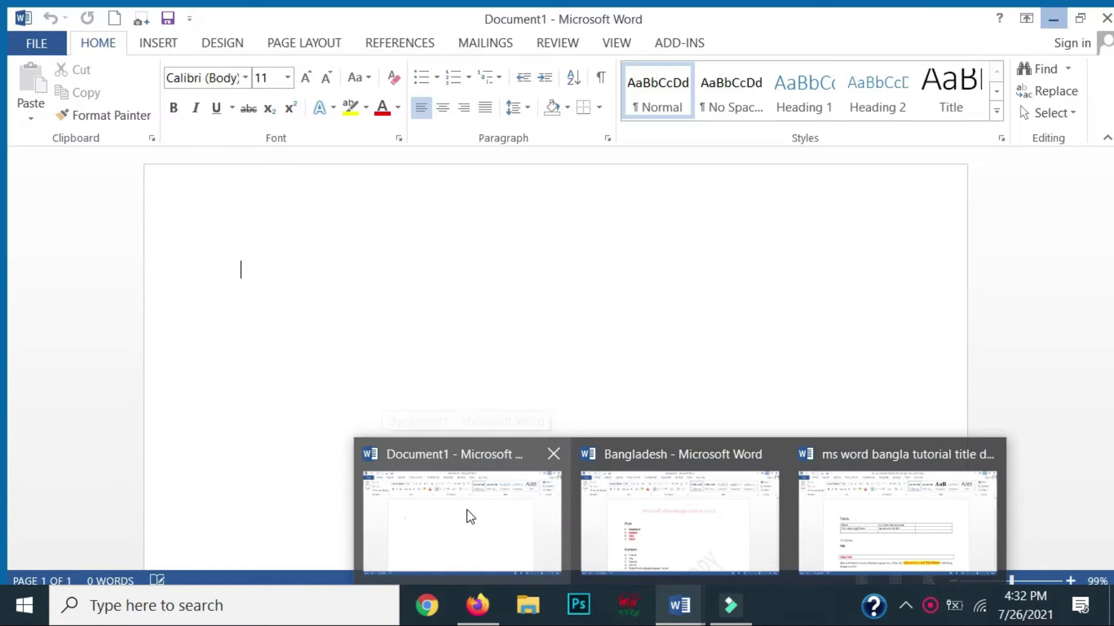
Bring the blank Document1 forward and browse its Insert, Design and Home tabs
left_click(470, 516)
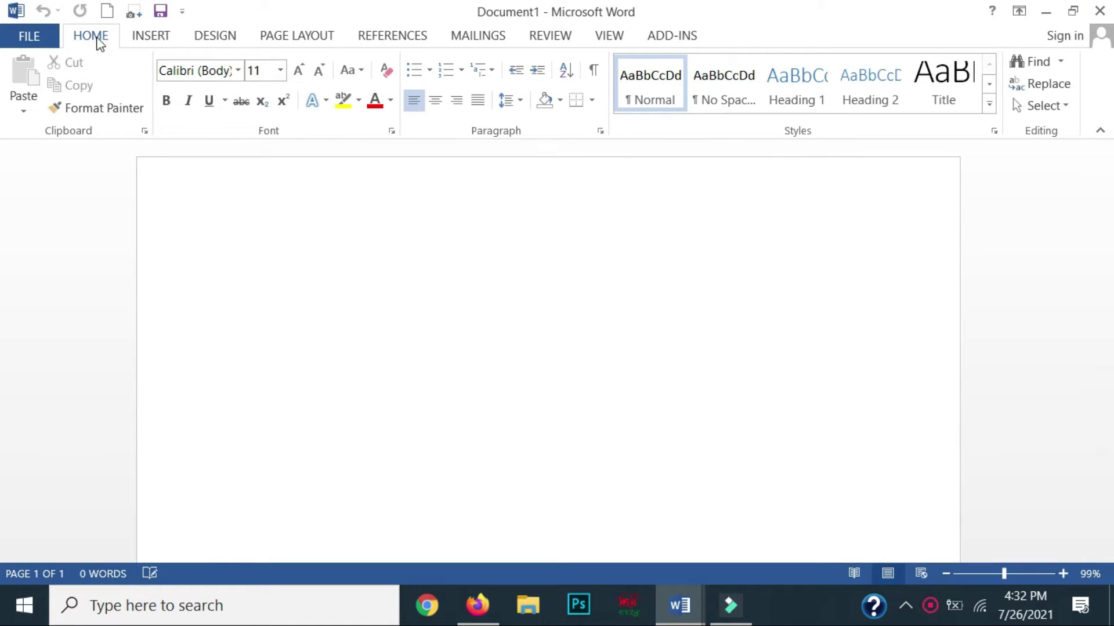
left_click(155, 37)
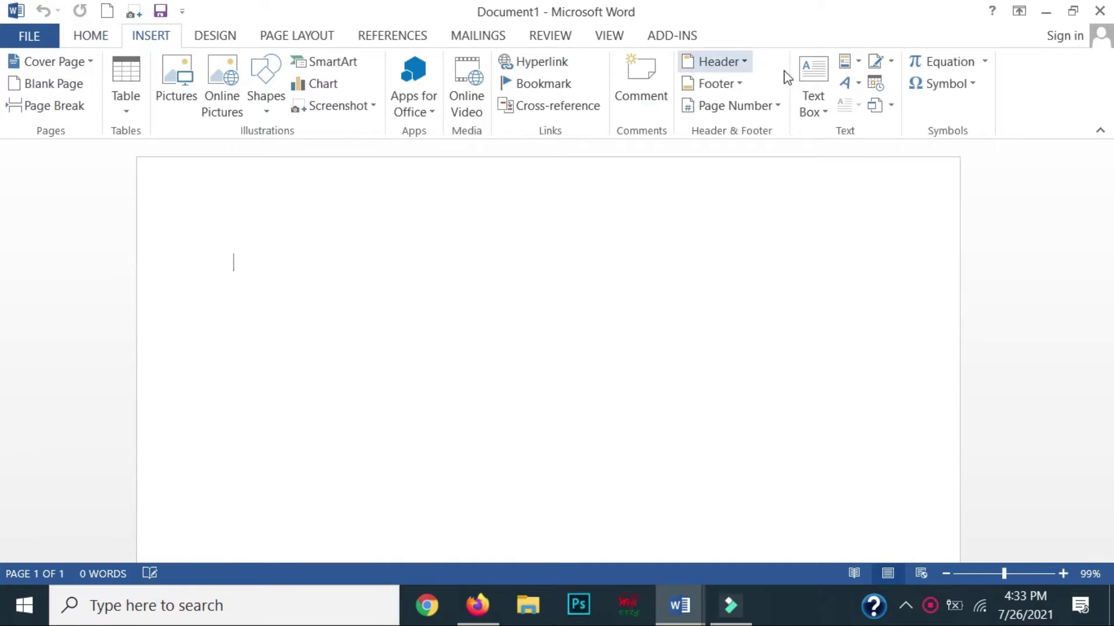
left_click(213, 39)
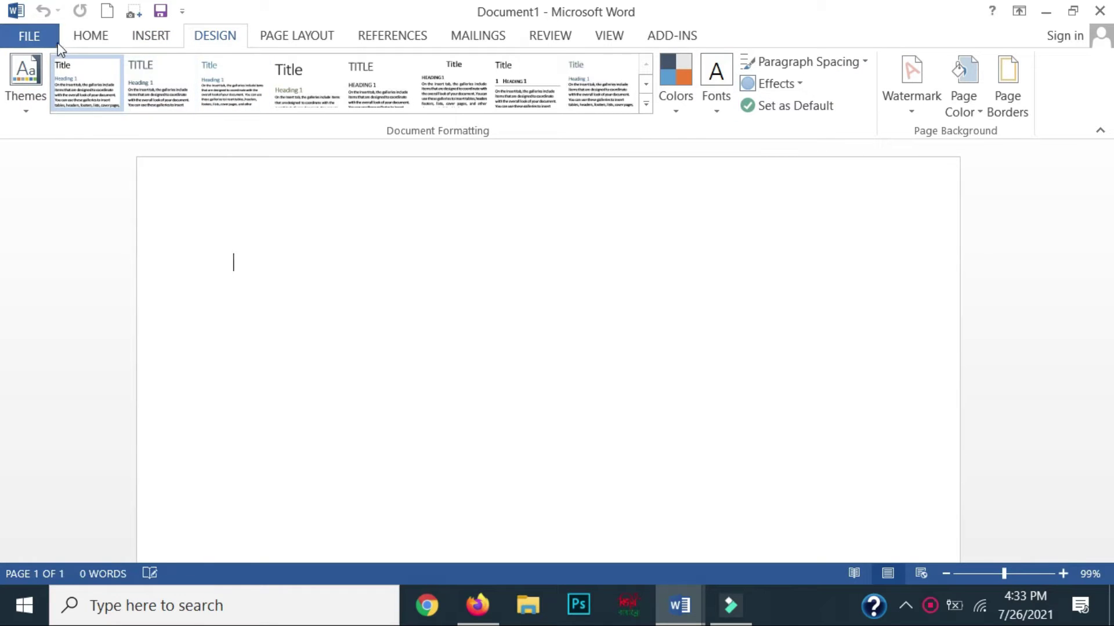
left_click(93, 36)
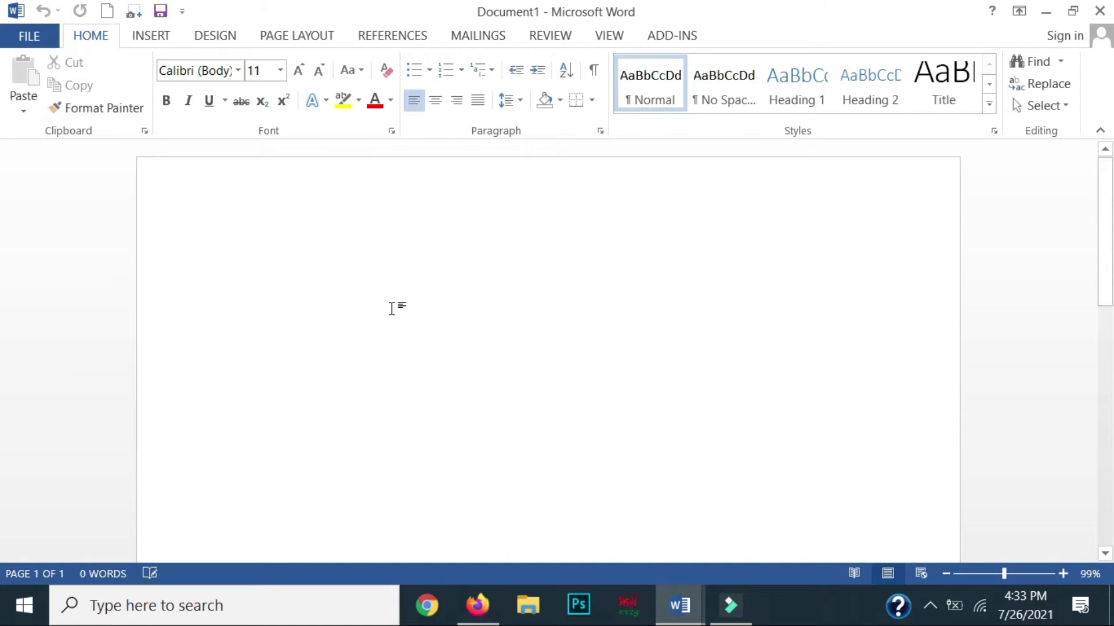
Minimize Document1 and bring the Bangladesh document forward from the Word taskbar previews
left_click(1100, 10)
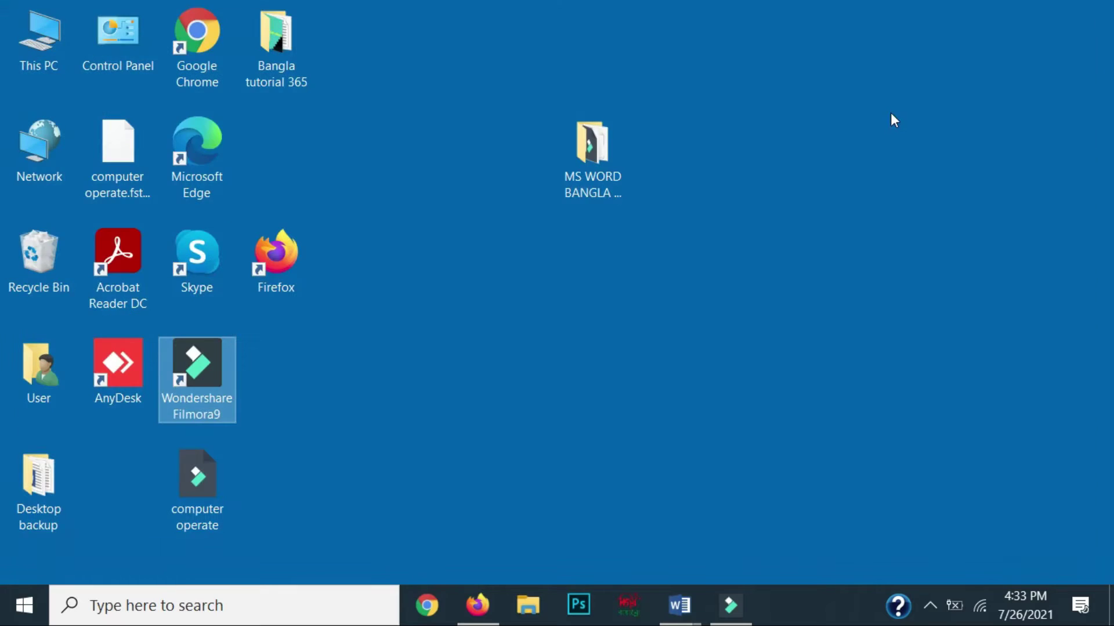
left_click(685, 616)
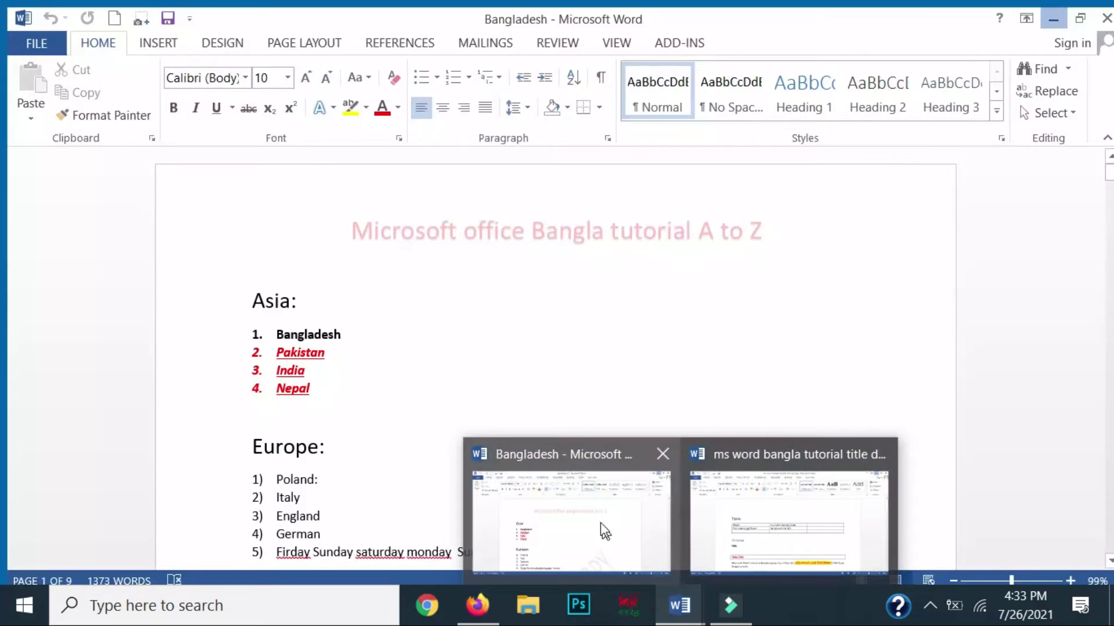
left_click(601, 524)
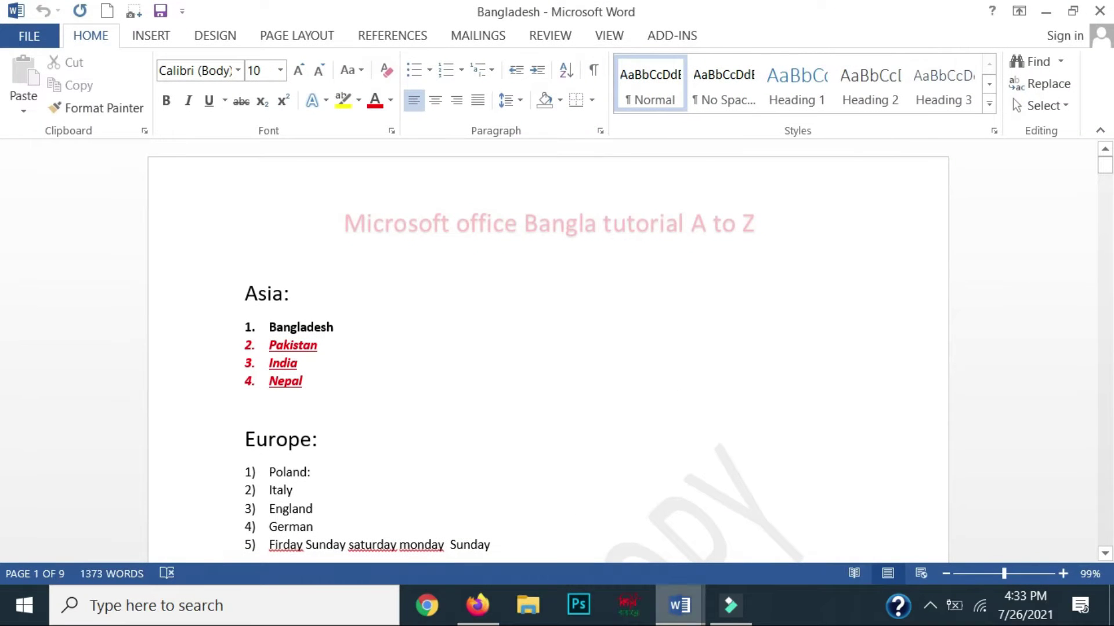
left_click(680, 606)
Switch to the 'ms word bangla tutorial title des tag' document and look through the Paste options list
left_click(812, 490)
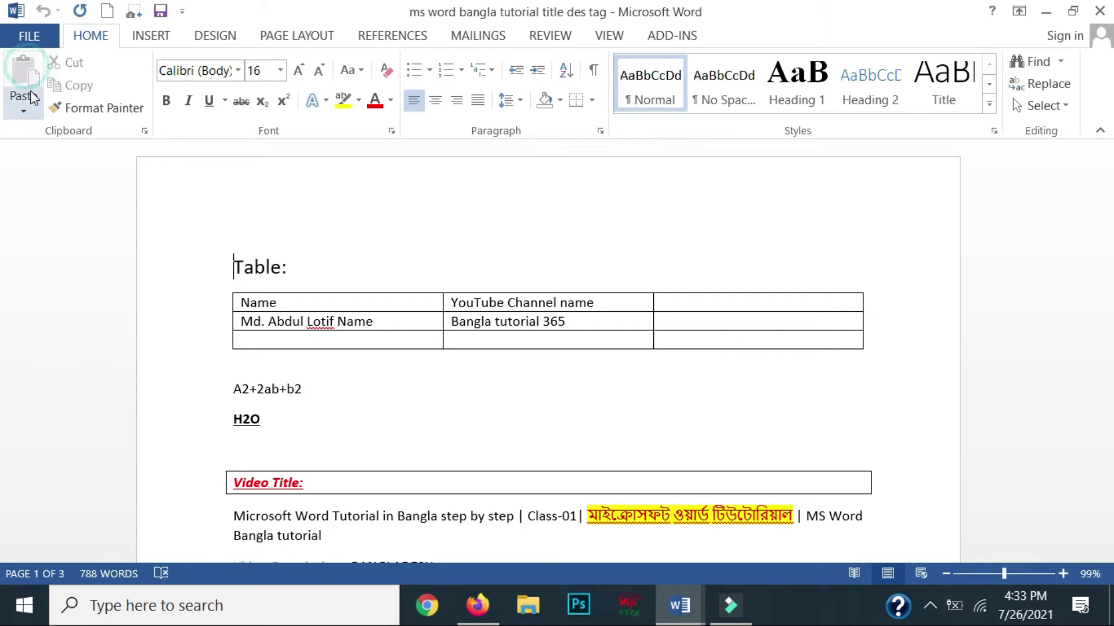
left_click(28, 111)
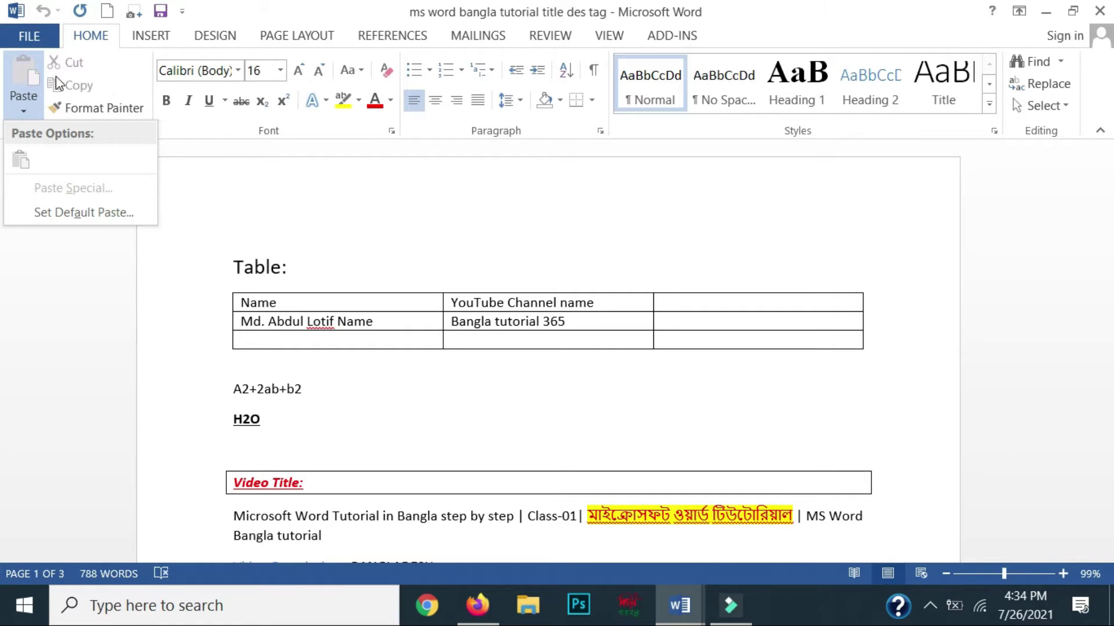
left_click(96, 93)
left_click(23, 105)
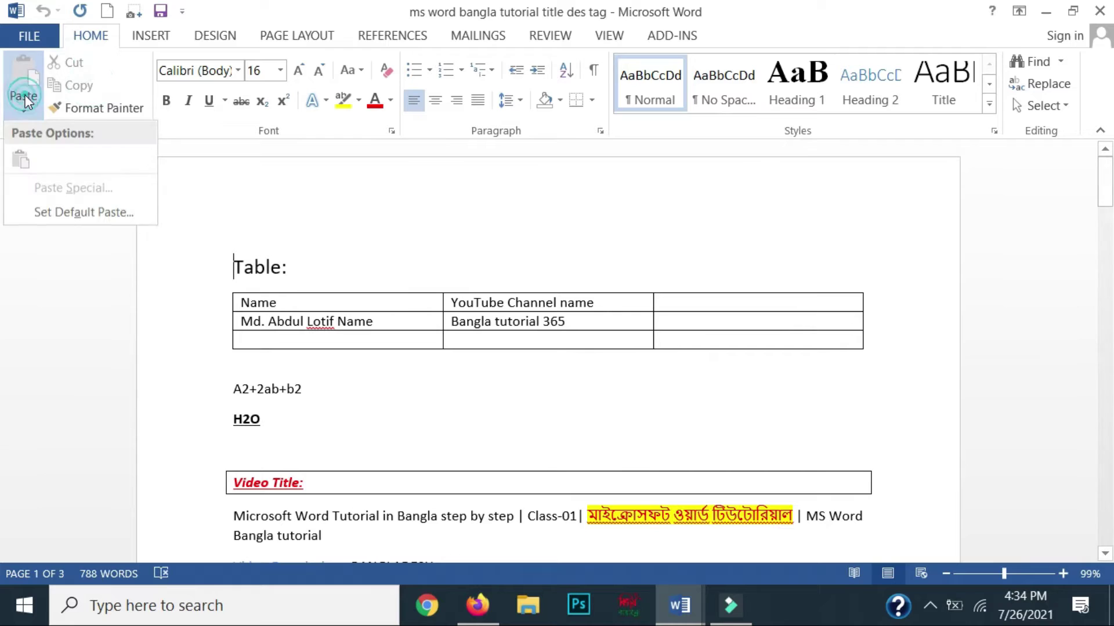
left_click(280, 303)
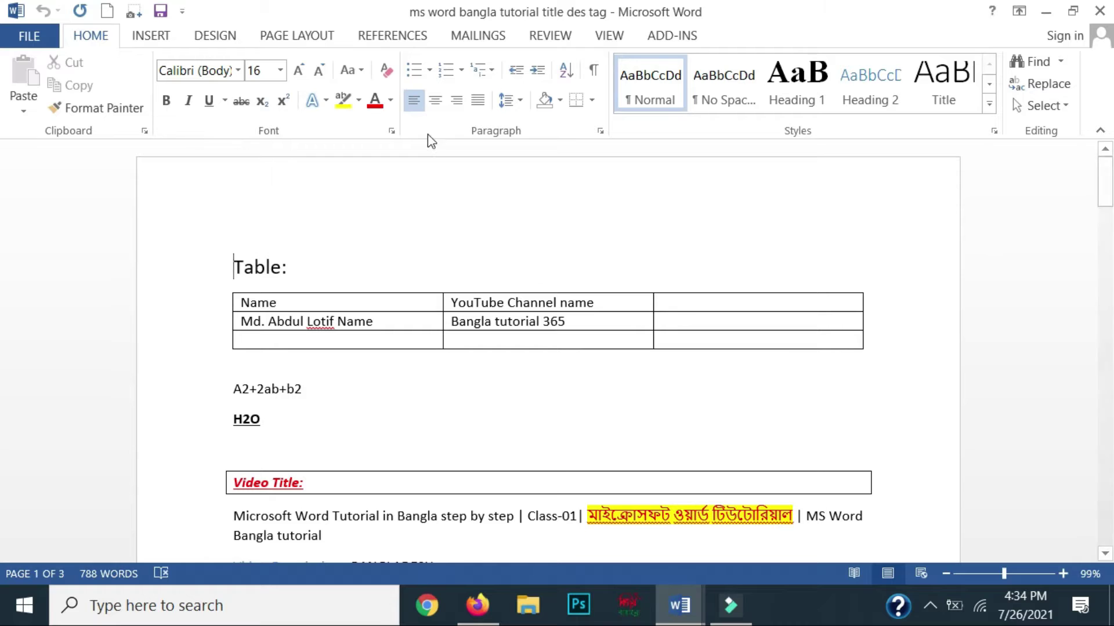
scroll(238, 192, "down", 1)
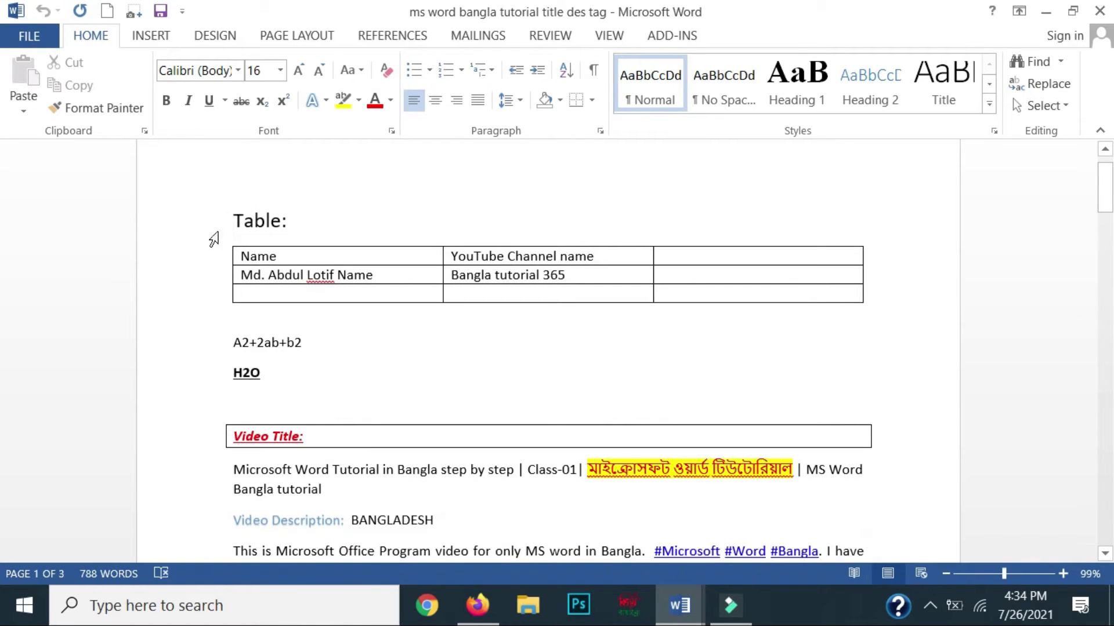
Copy the word 'Name' from the table's first cell and show it in the Clipboard pane
left_click(286, 255)
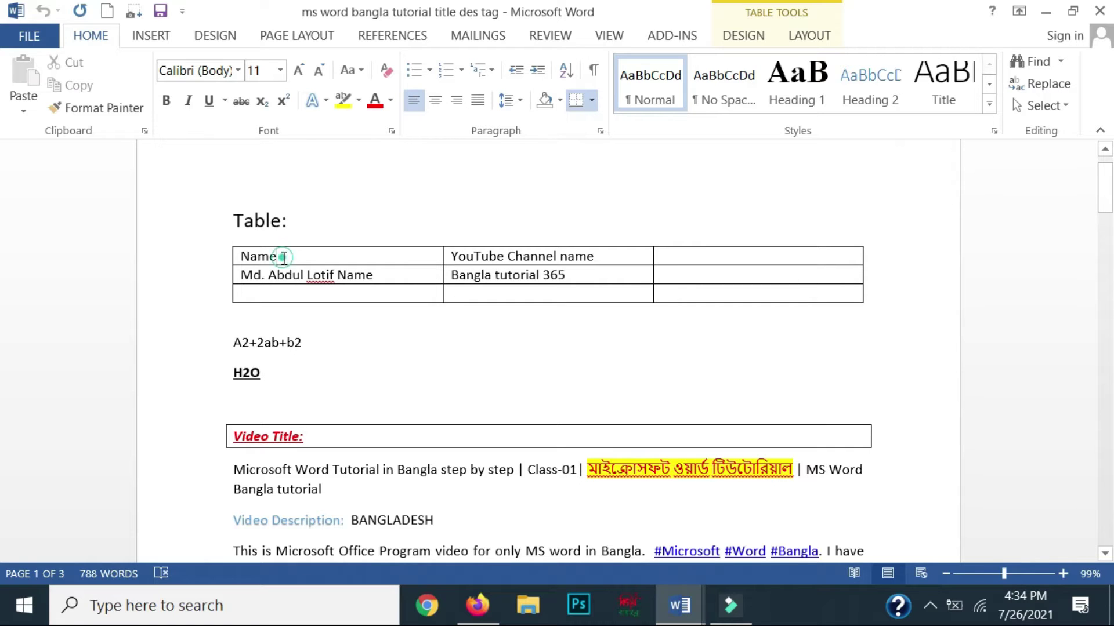
left_click_drag(279, 257, 241, 257)
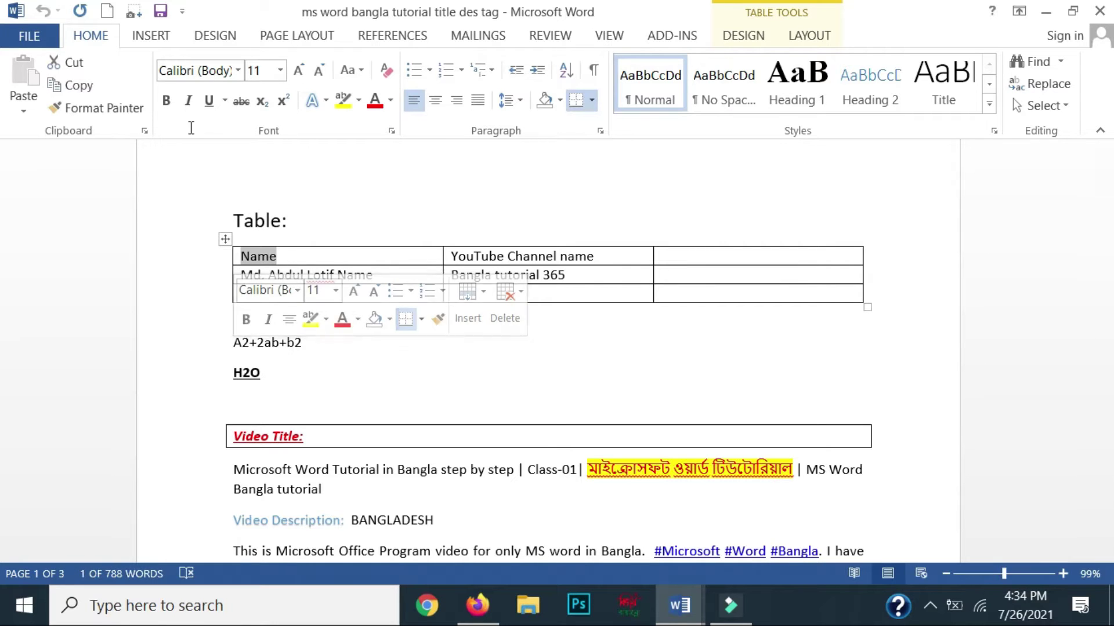
left_click(69, 85)
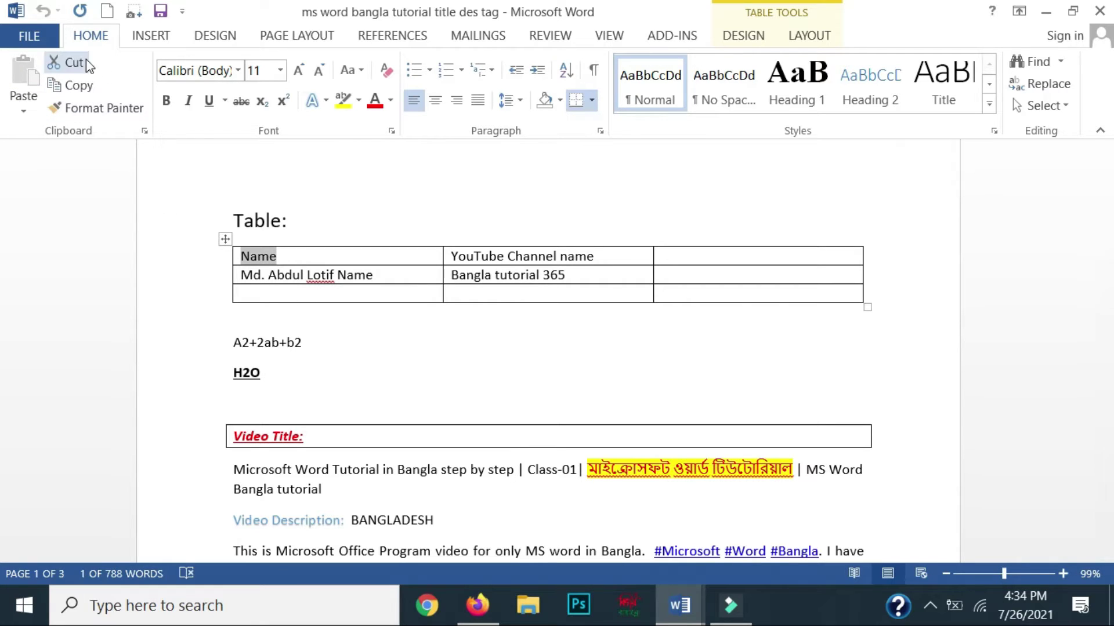
left_click(84, 89)
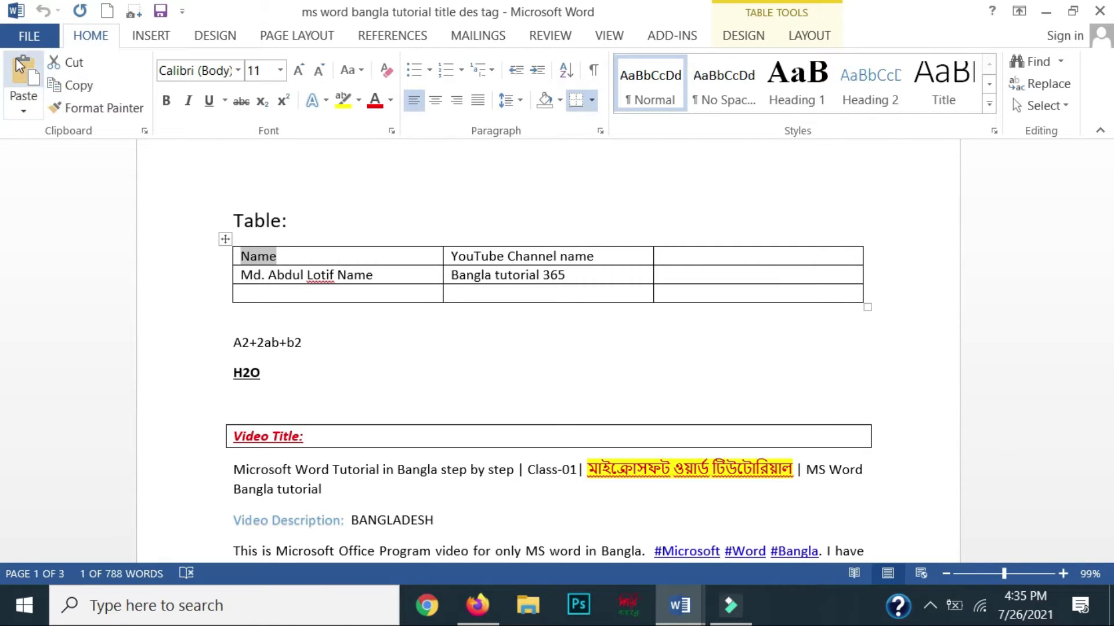
left_click(145, 132)
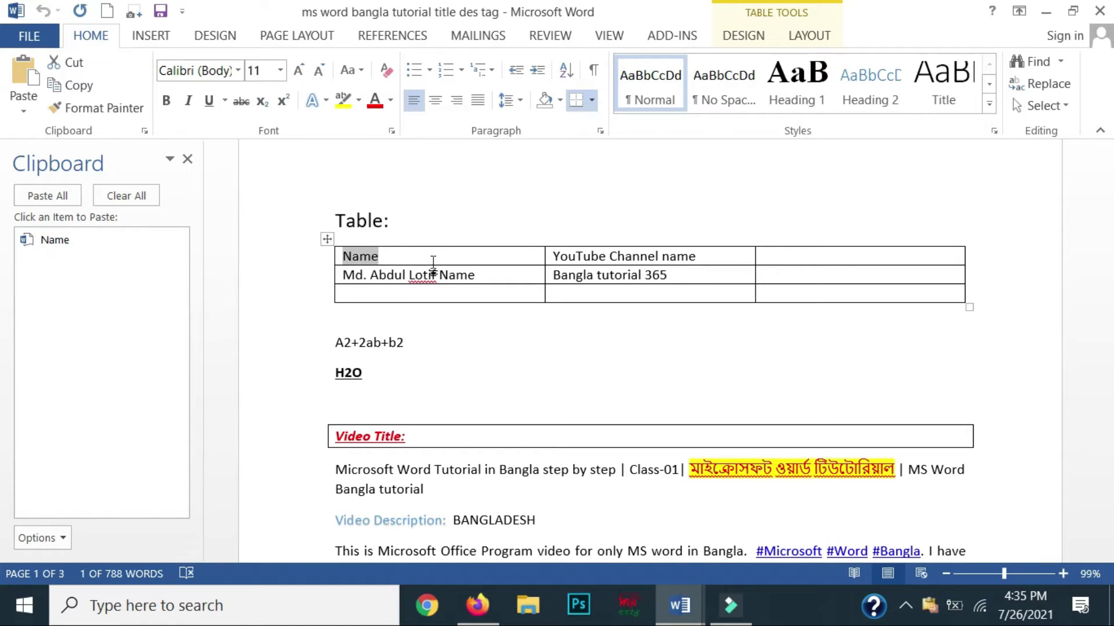
Paste the collected 'Name' into the table's top-right cell from the Clipboard pane
left_click(806, 252)
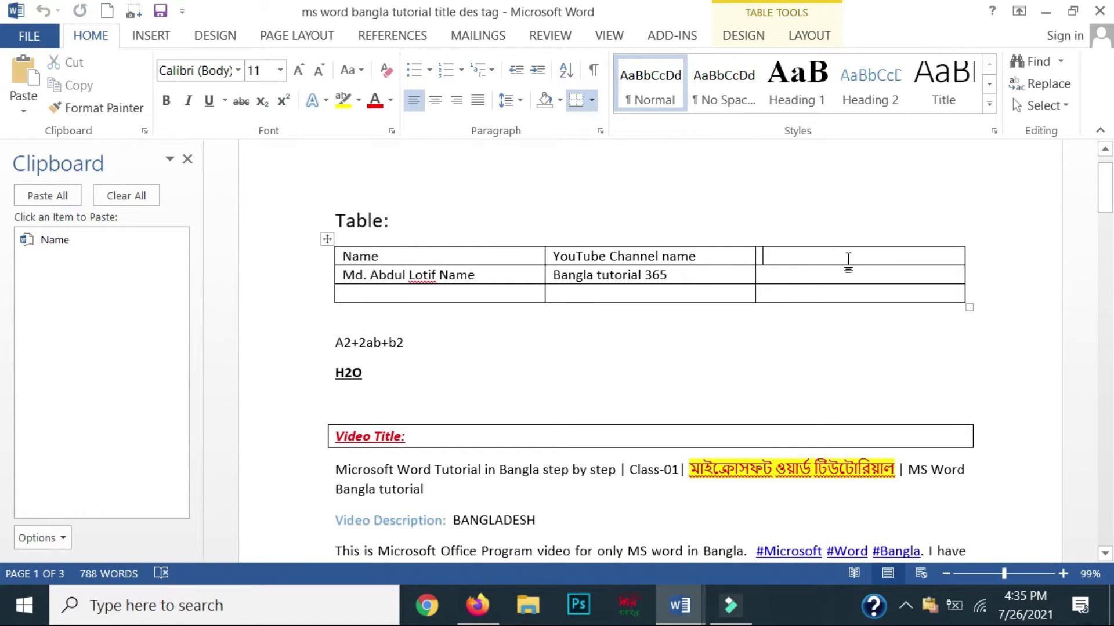
left_click(819, 257)
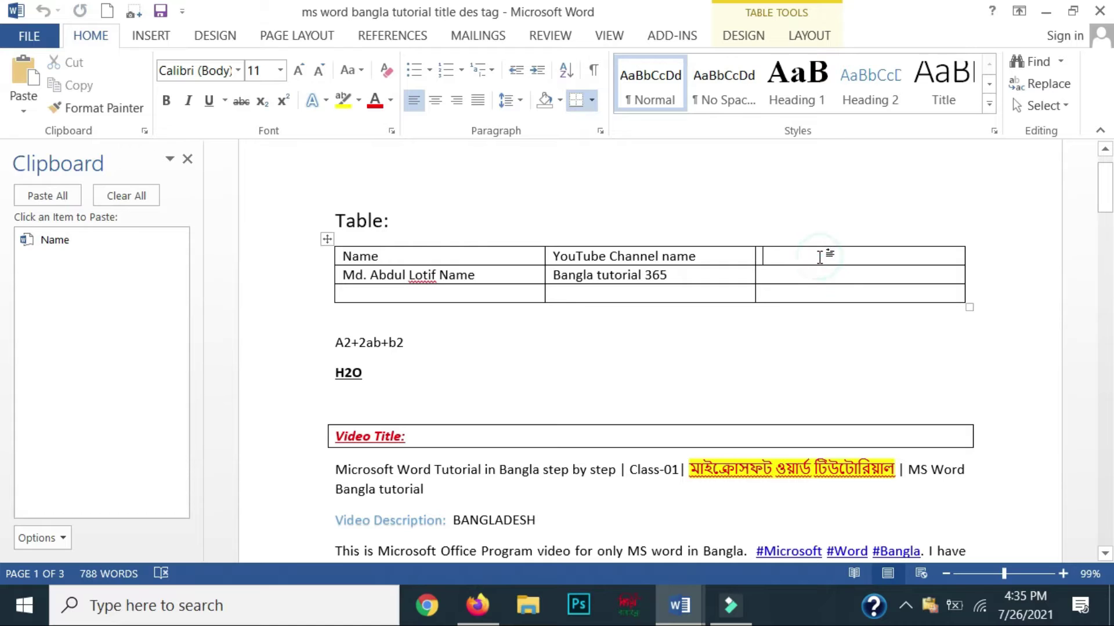
left_click(70, 240)
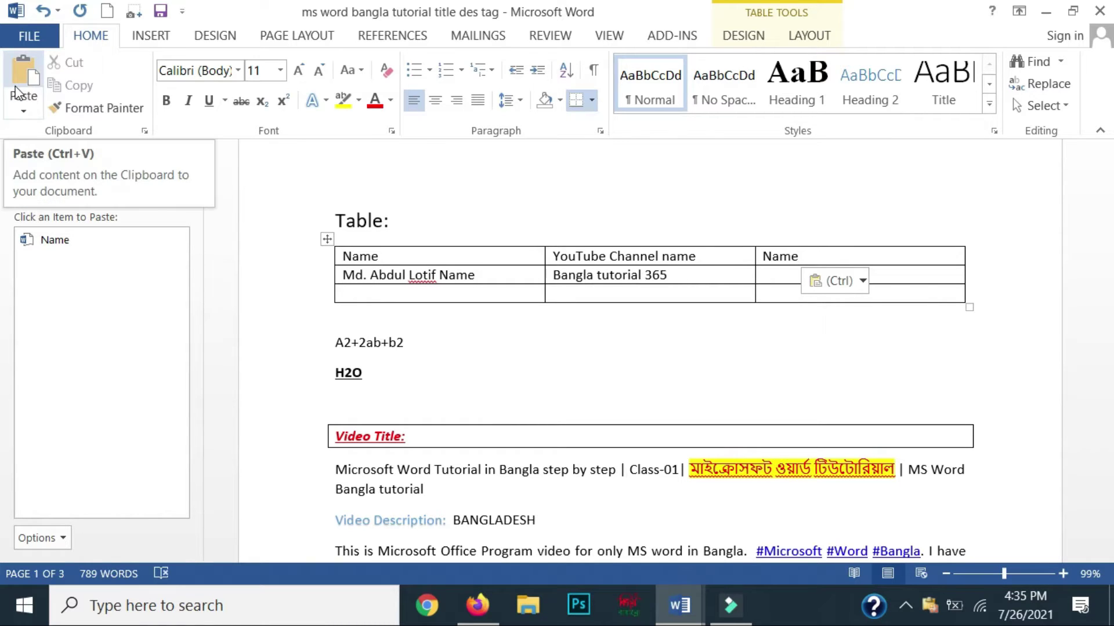
Copy 'Bangla tutorial 365' and paste it from the Clipboard pane into the bottom-right cell
left_click(671, 277)
left_click_drag(669, 278, 553, 276)
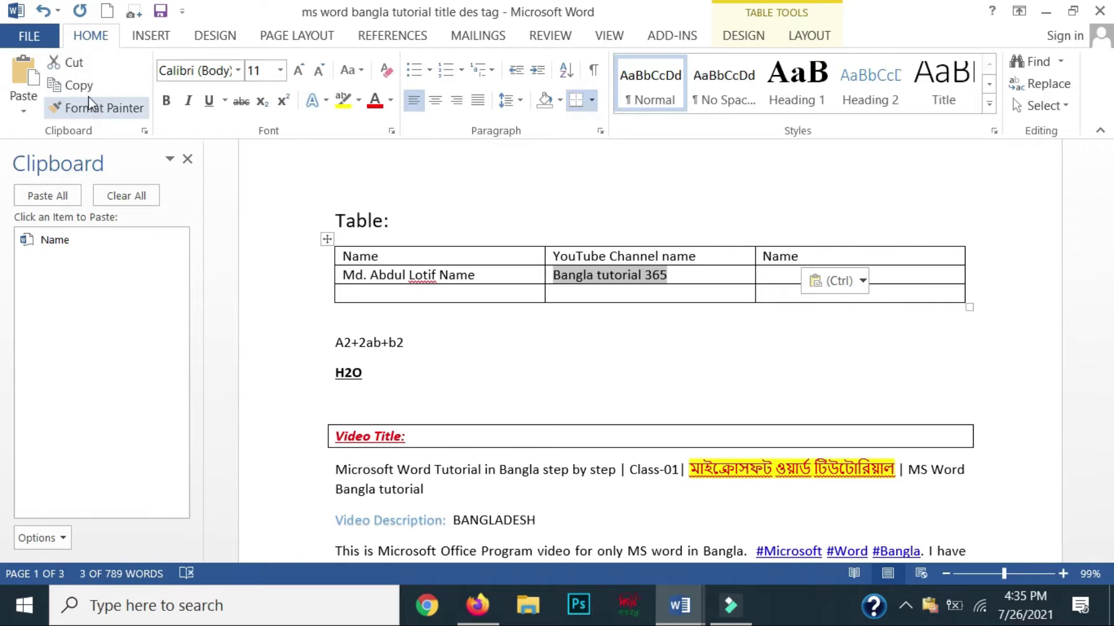
left_click(73, 85)
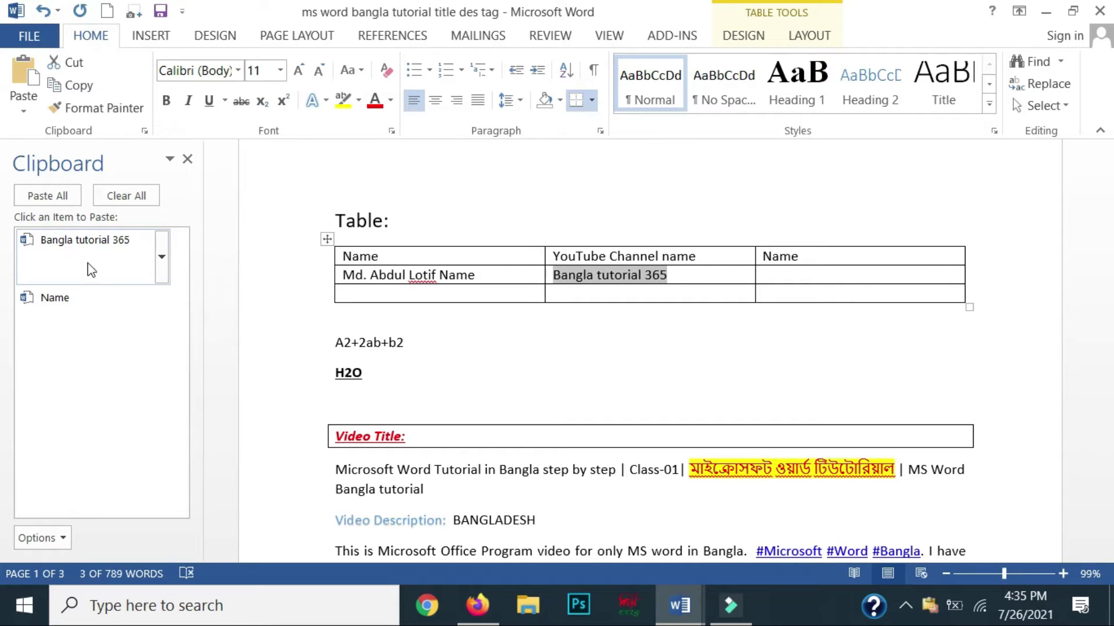
left_click(785, 289)
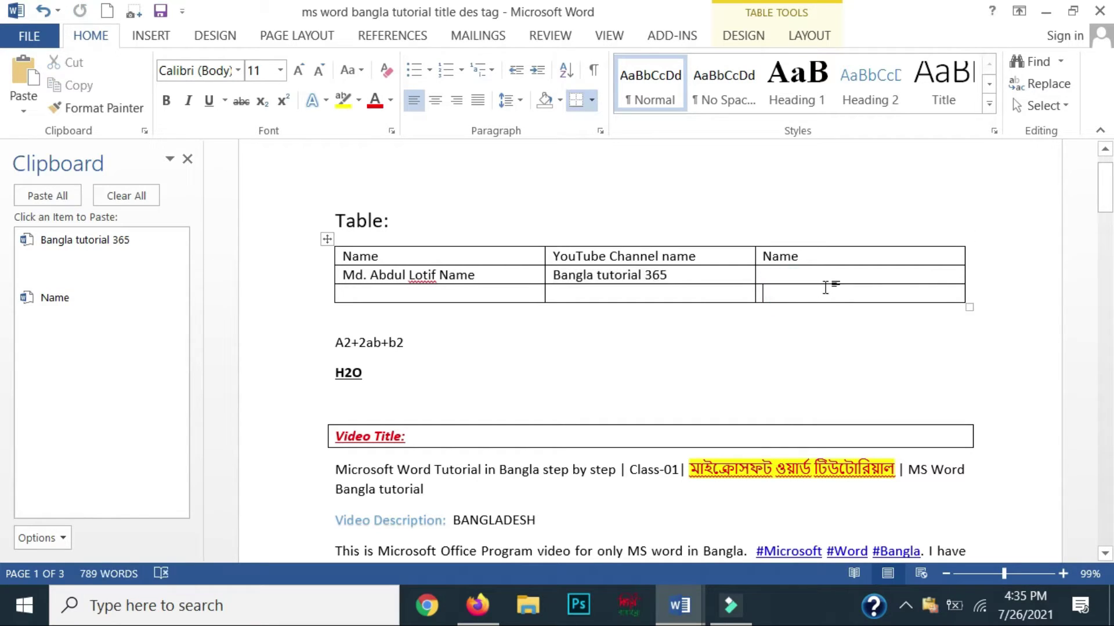
left_click(79, 243)
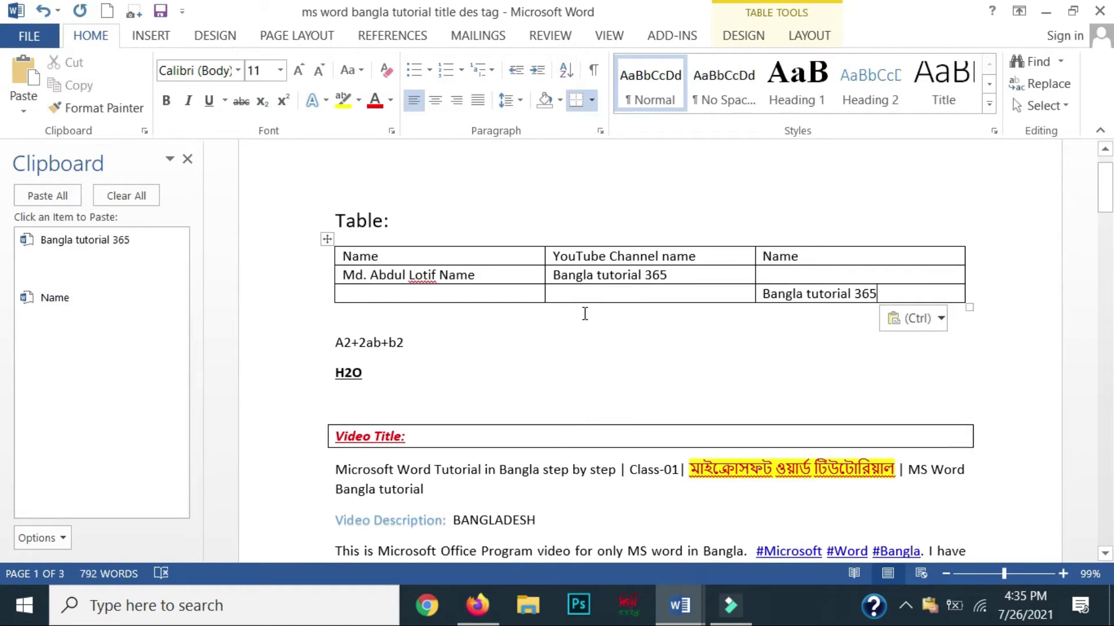
scroll(580, 313, "down", 1)
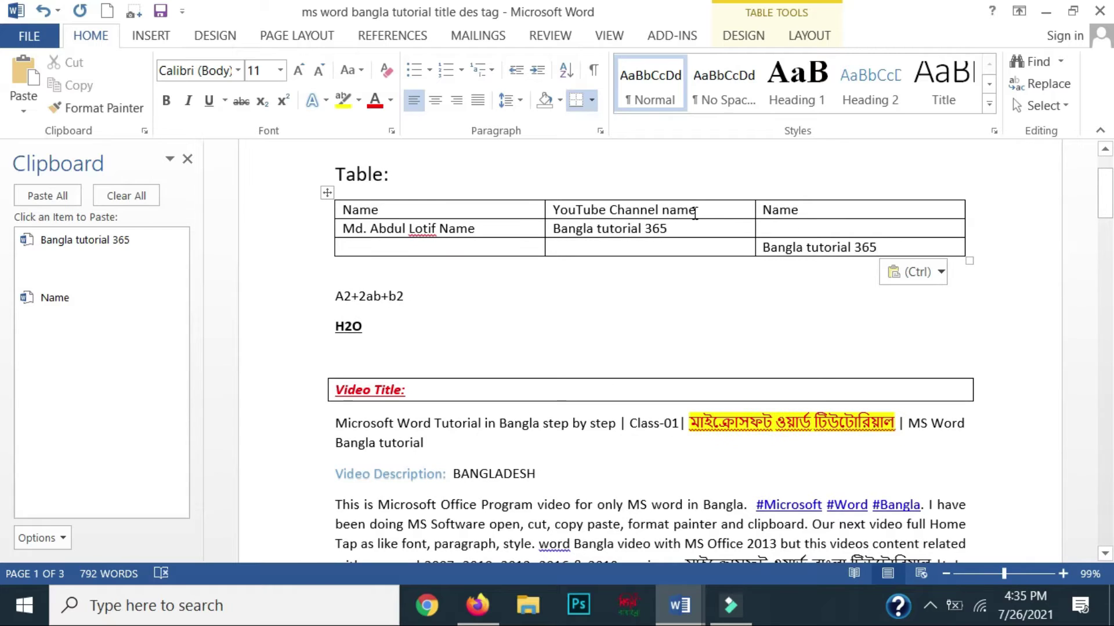
left_click_drag(714, 209, 554, 210)
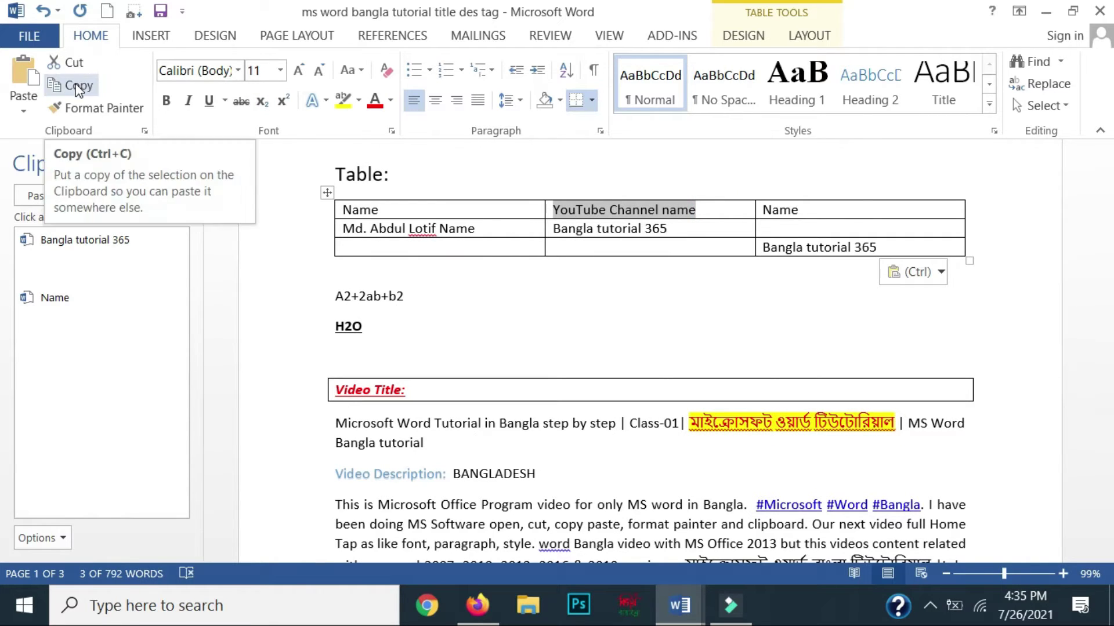
right_click(610, 216)
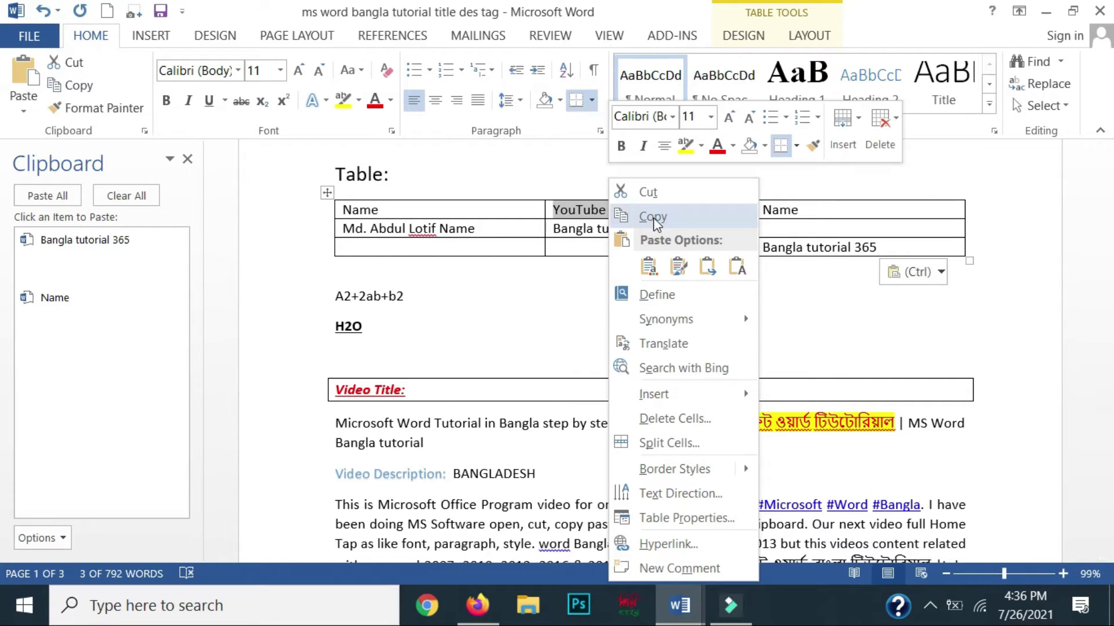
left_click(653, 217)
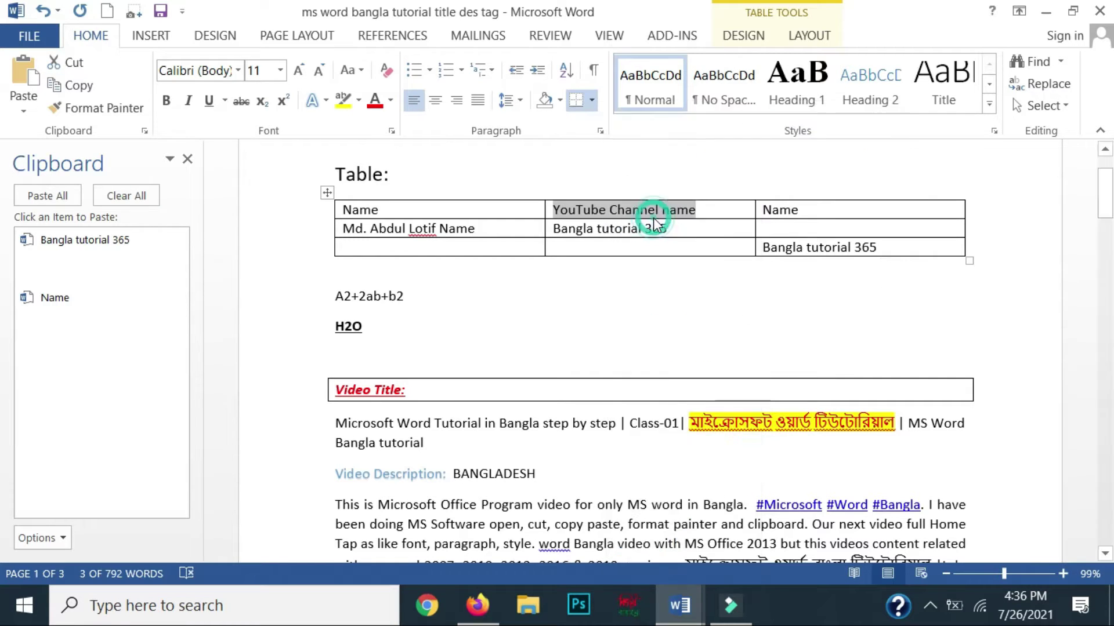
right_click(608, 249)
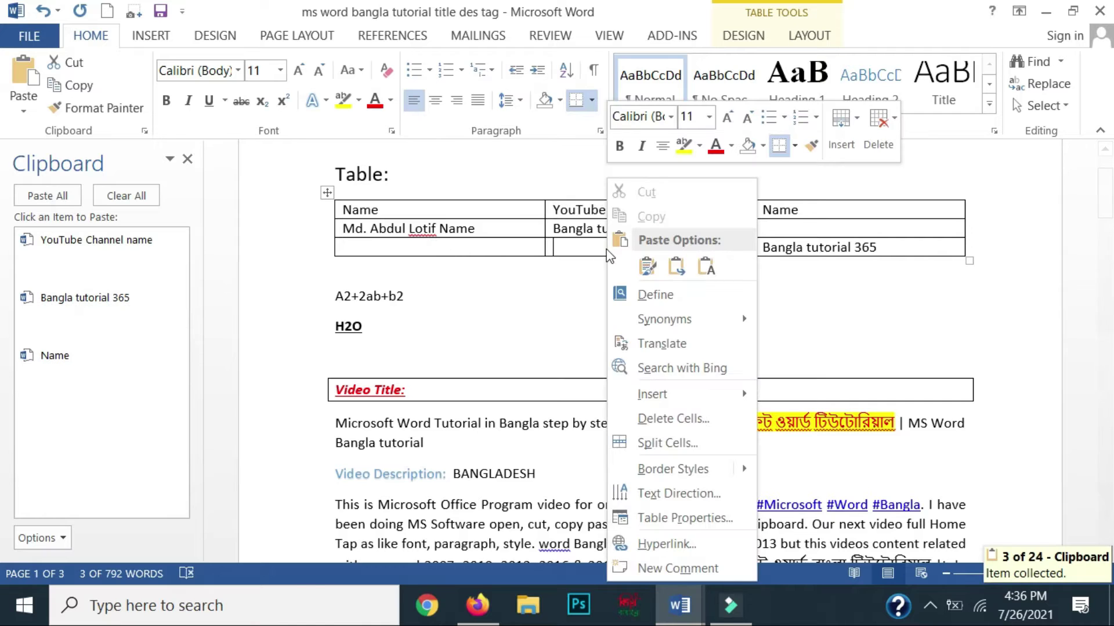
left_click(648, 269)
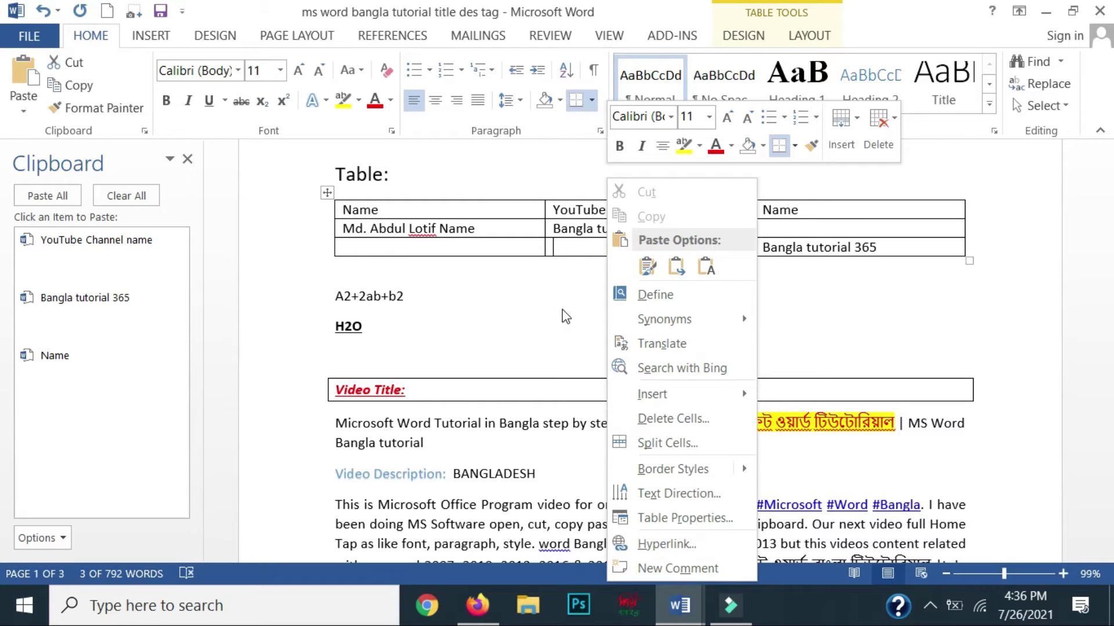
left_click(1077, 220)
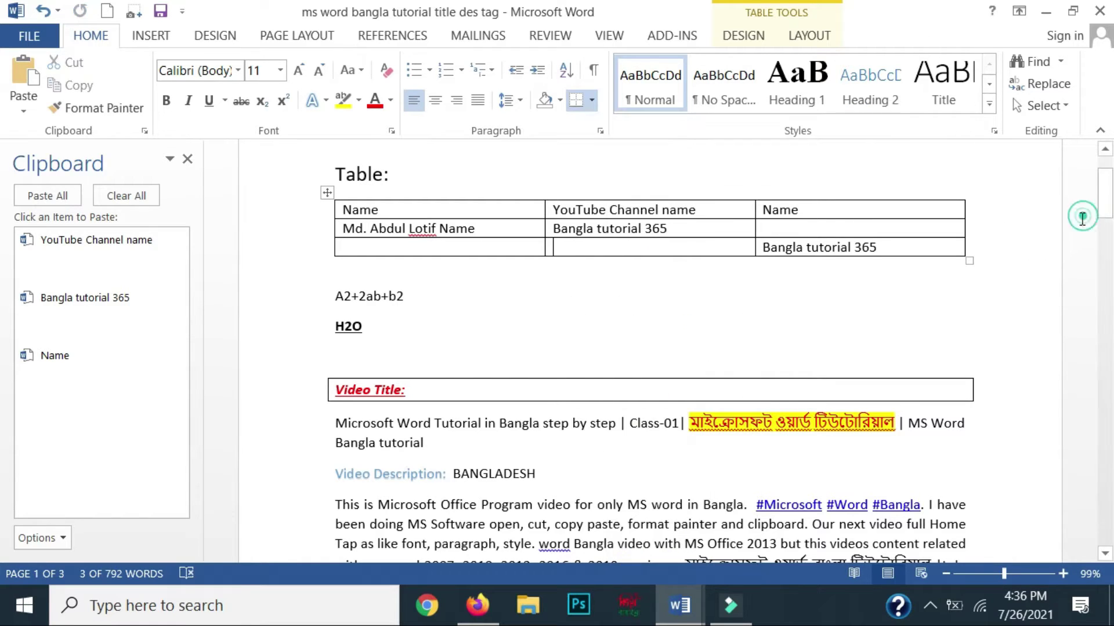
right_click(701, 246)
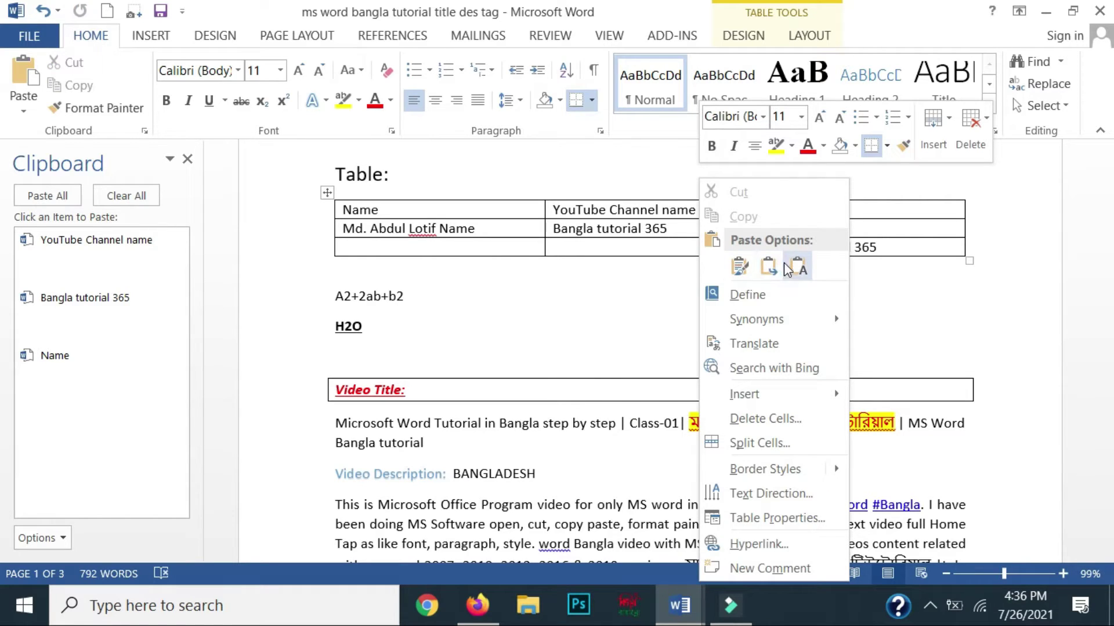
left_click(740, 267)
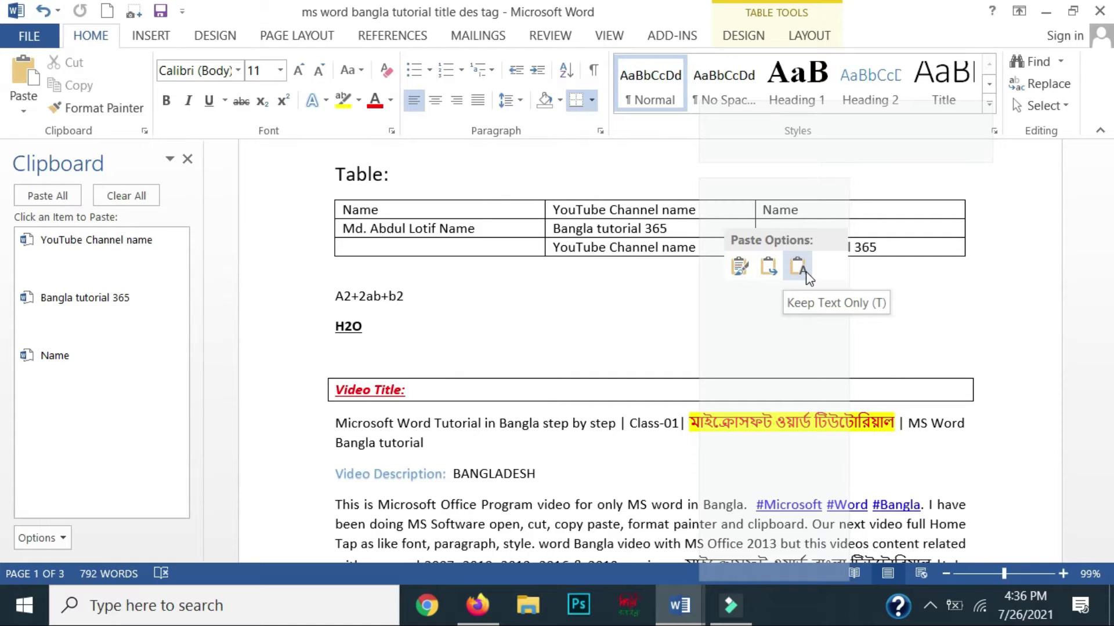
key("ctrl+z")
right_click(691, 266)
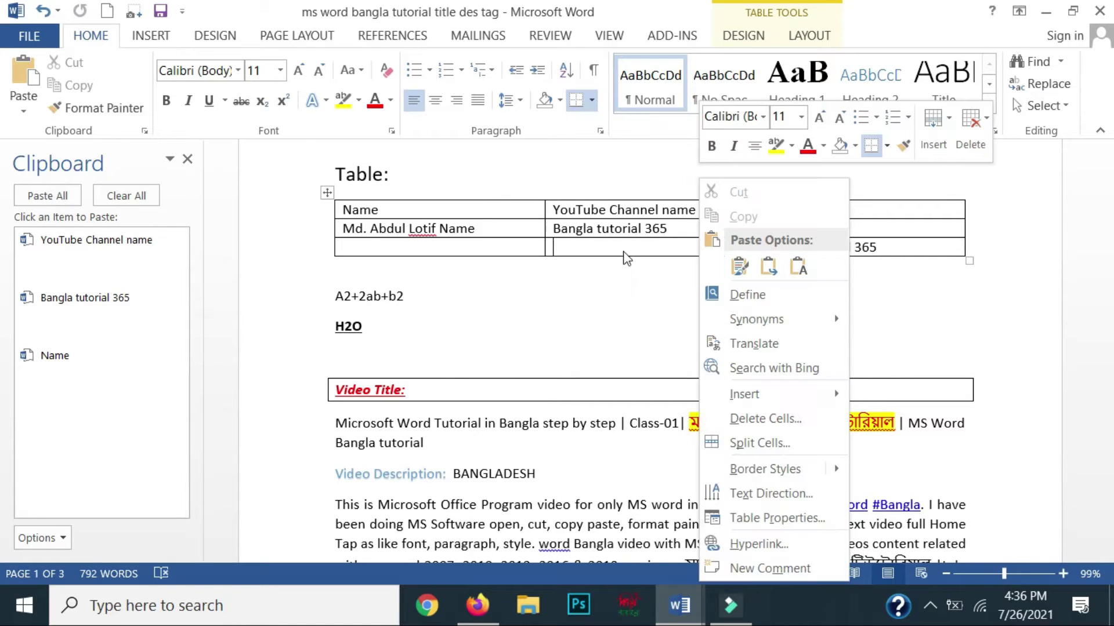
left_click(623, 256)
left_click_drag(673, 229, 554, 228)
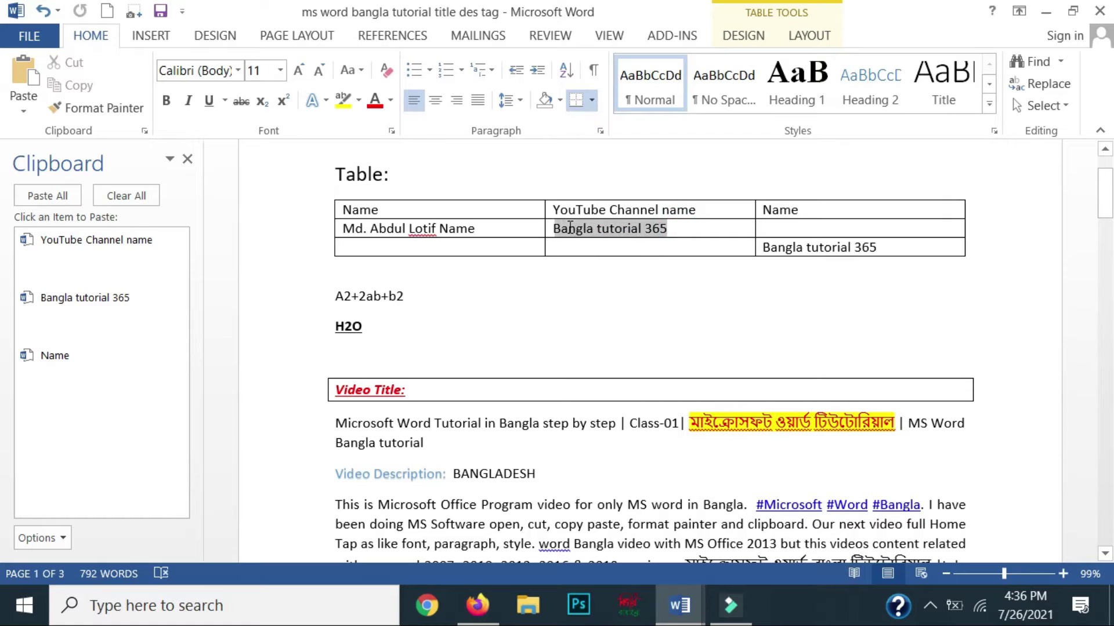
Make the second-row 'Bangla tutorial 365' red, right-aligned, underlined and italic
left_click(376, 105)
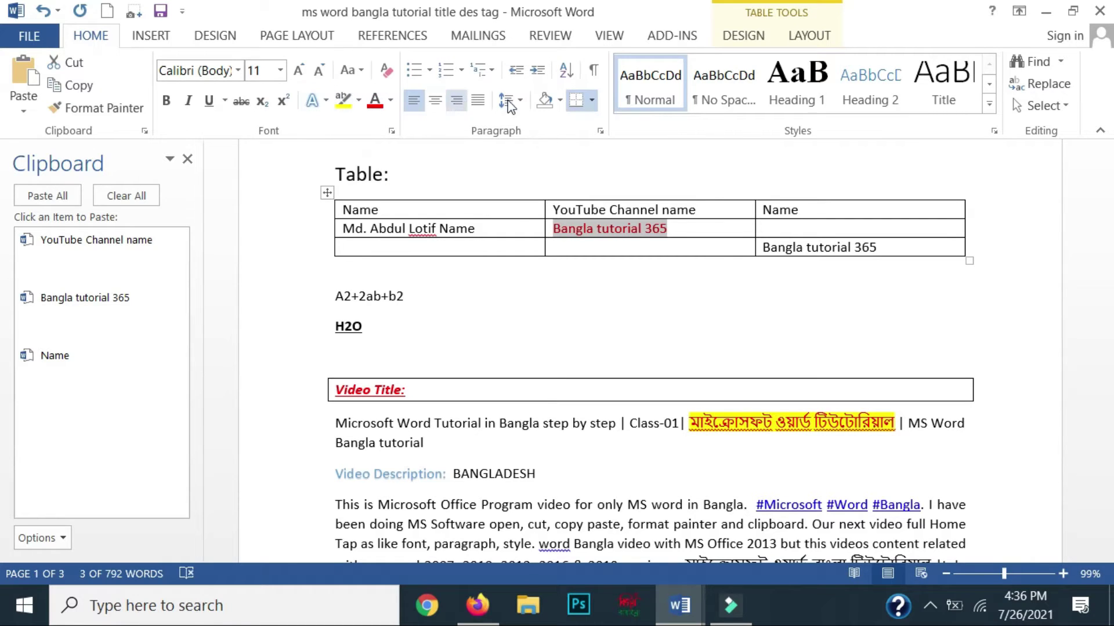
left_click(476, 99)
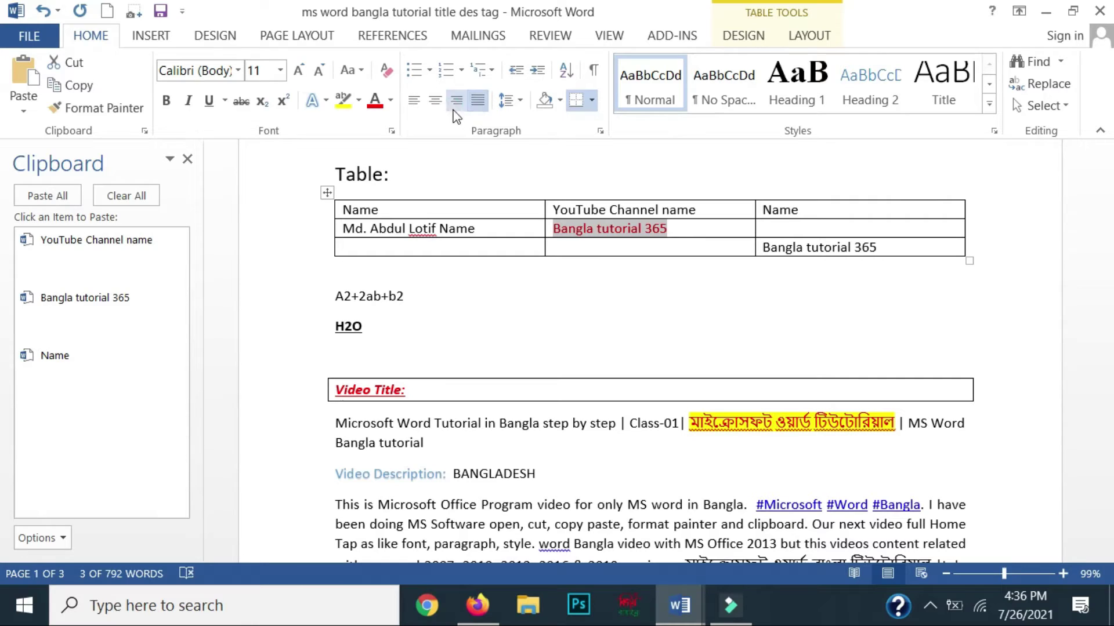
left_click(455, 103)
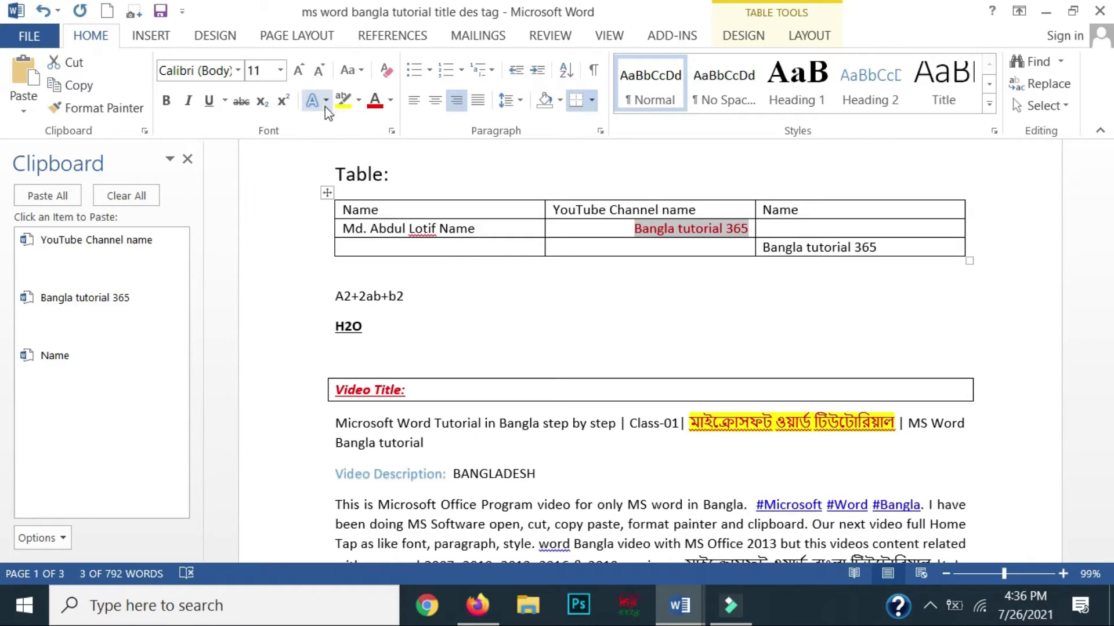
left_click(208, 104)
left_click(195, 103)
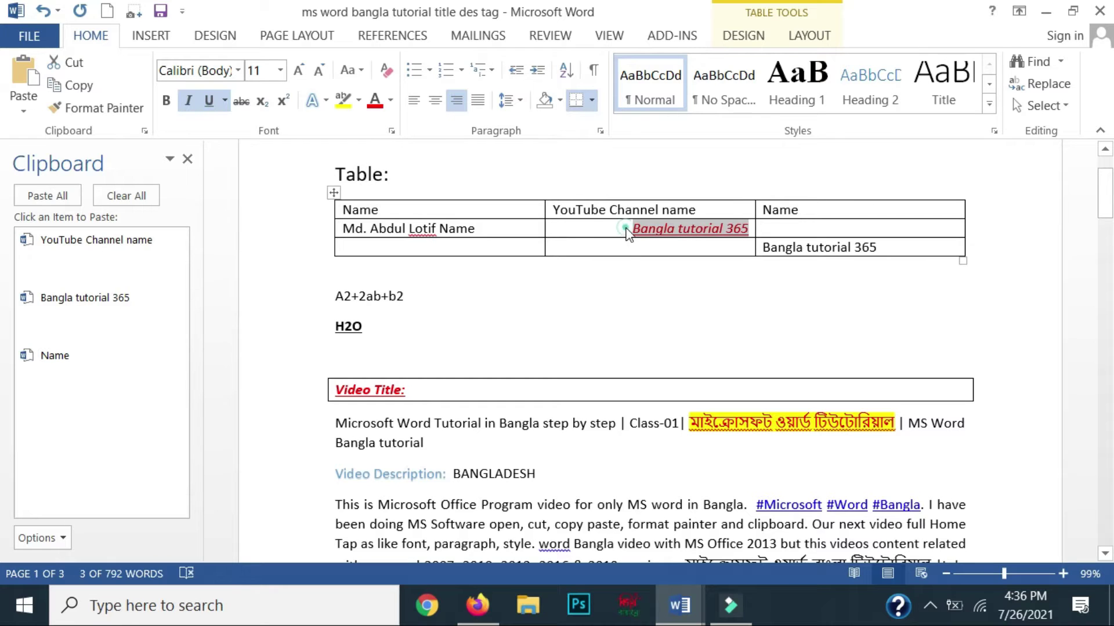
left_click_drag(627, 232, 751, 232)
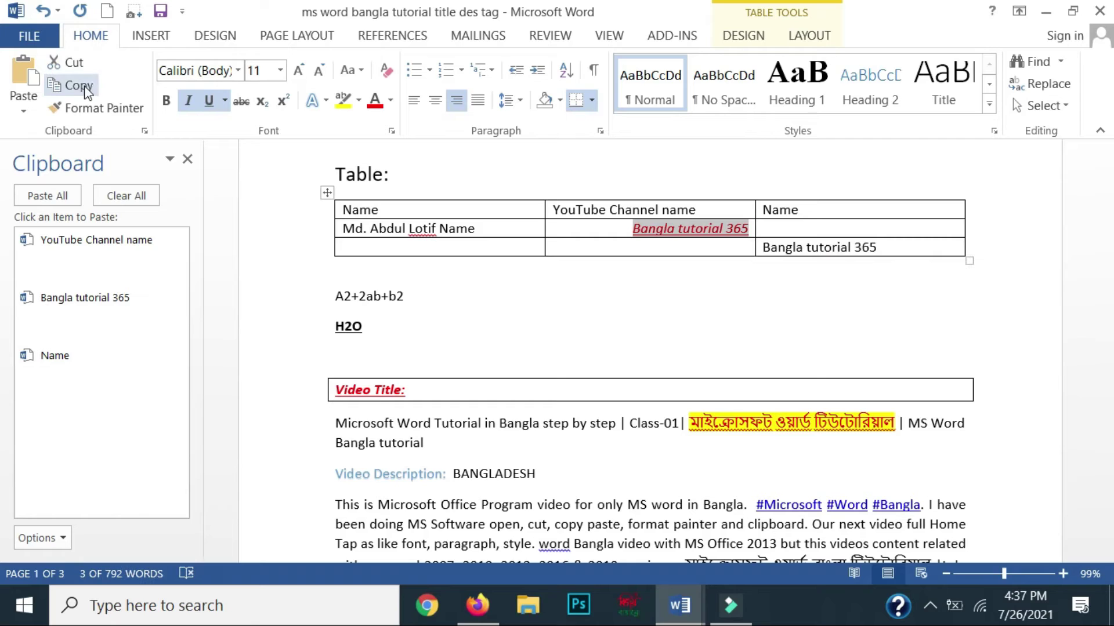
Copy the styled 'Bangla tutorial 365' into the empty cell below using Keep Source Formatting
right_click(666, 230)
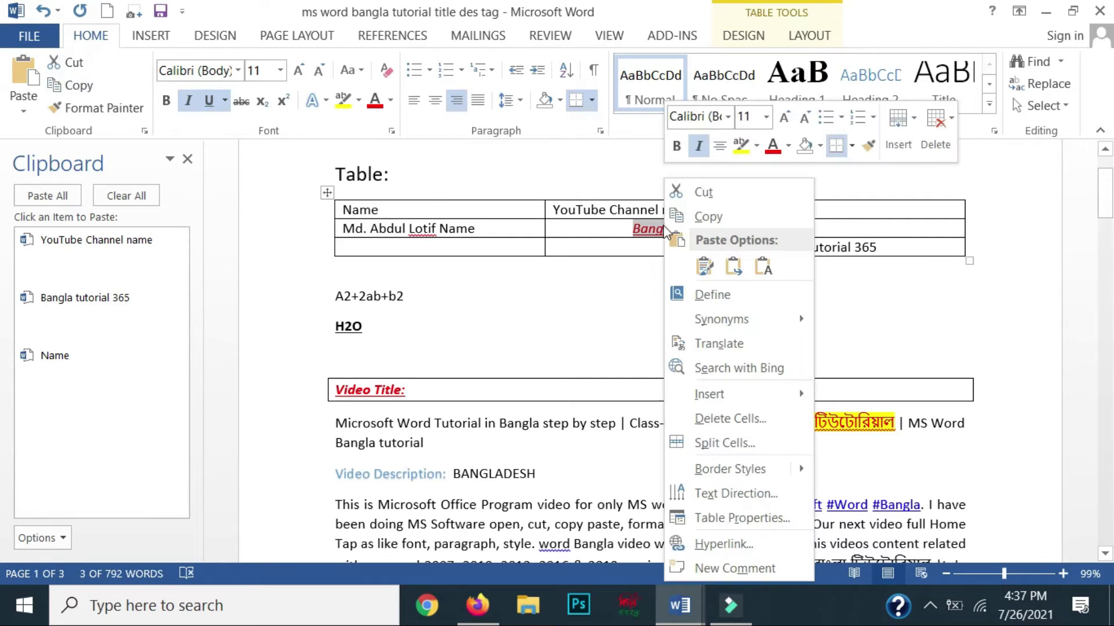
left_click(711, 218)
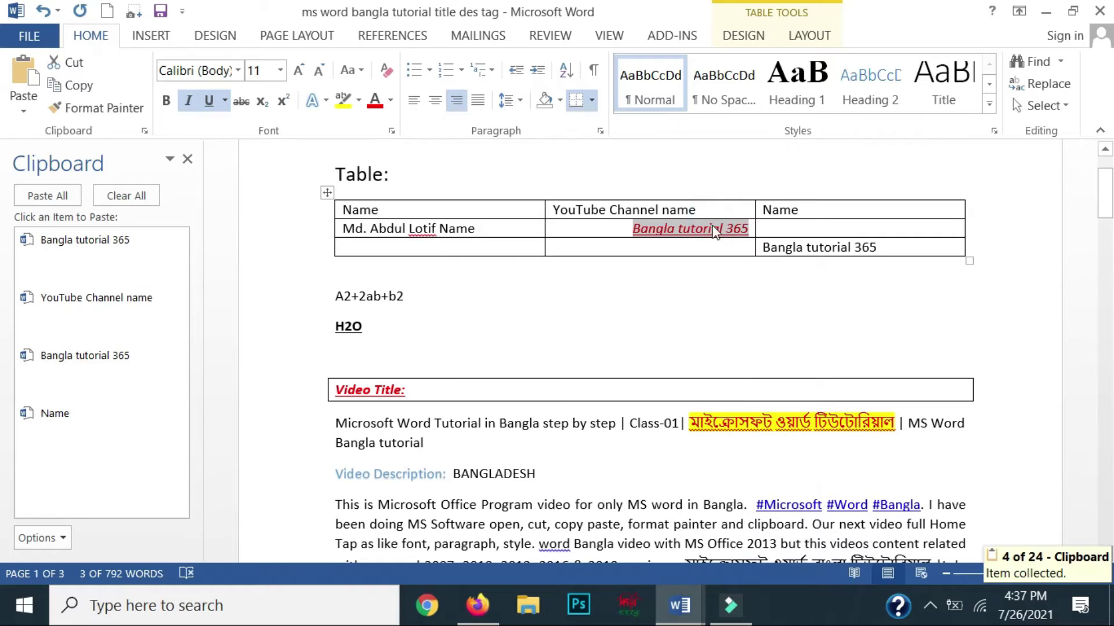
left_click(670, 248)
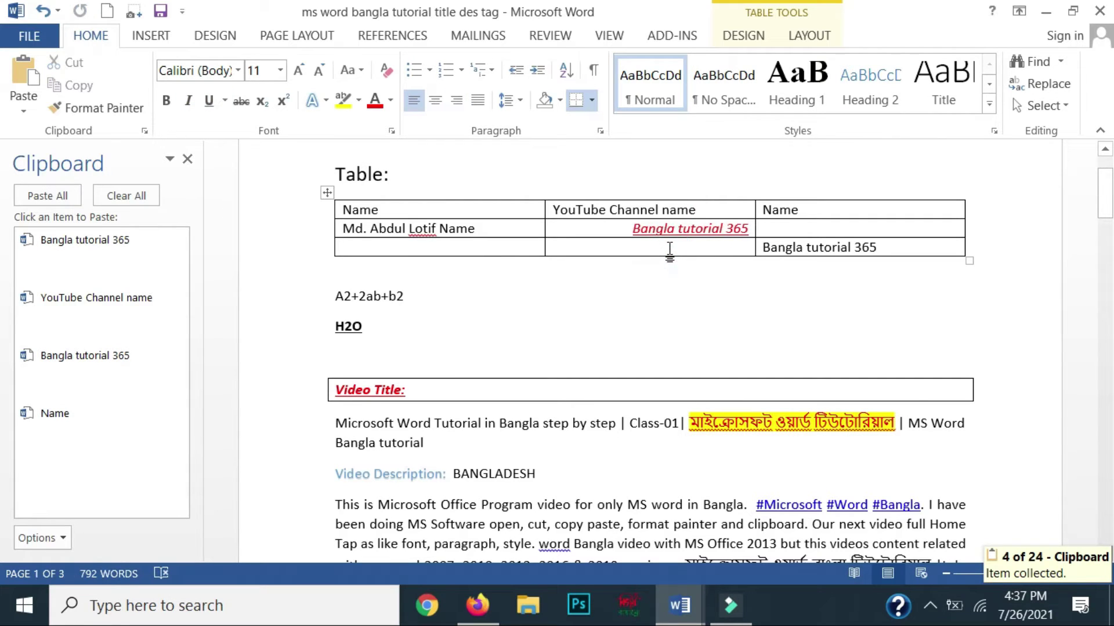
left_click(26, 116)
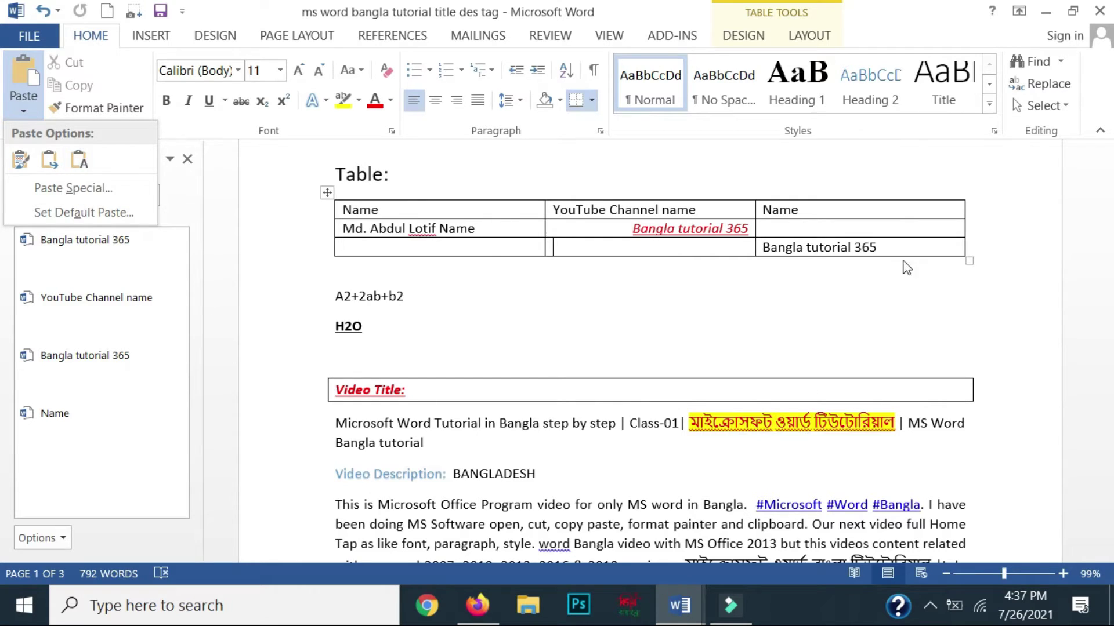
left_click(620, 250)
right_click(587, 248)
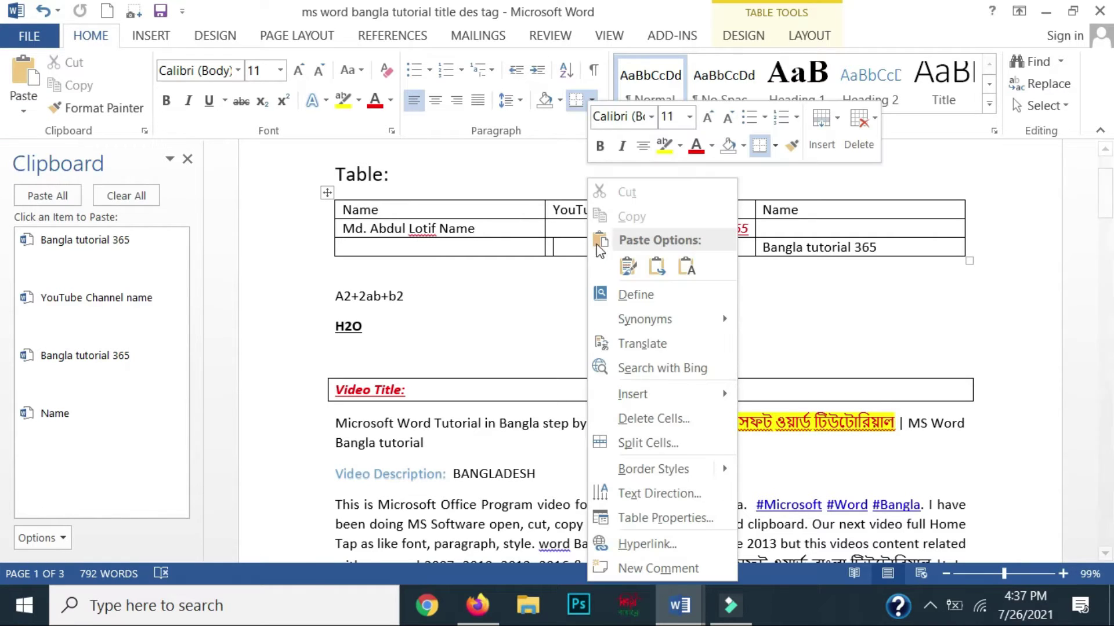
left_click(687, 268)
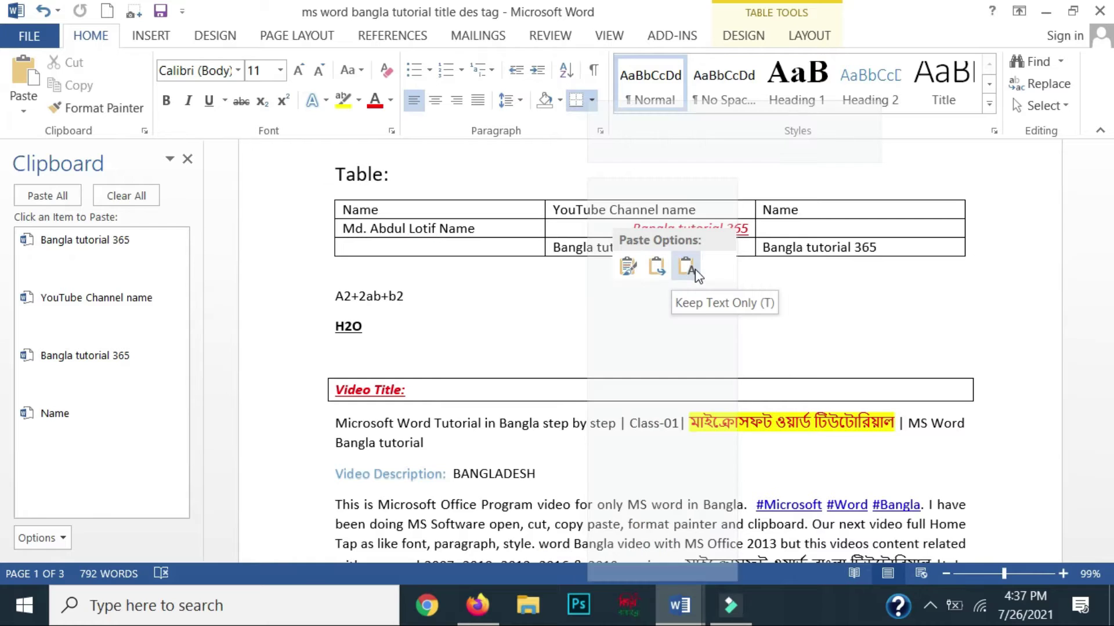
right_click(591, 250)
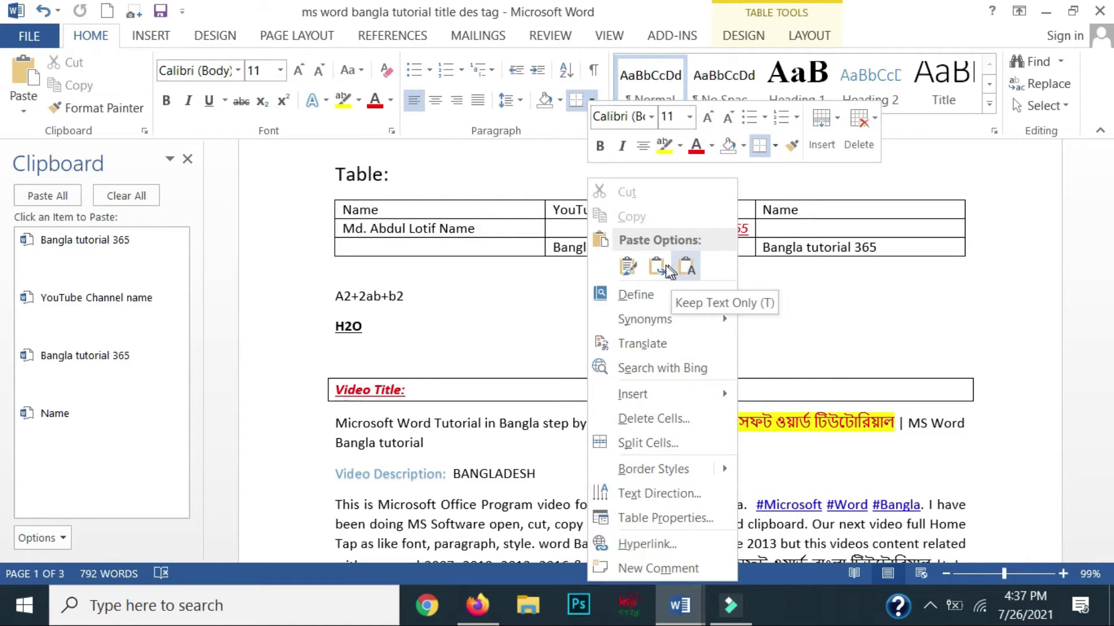
left_click(630, 268)
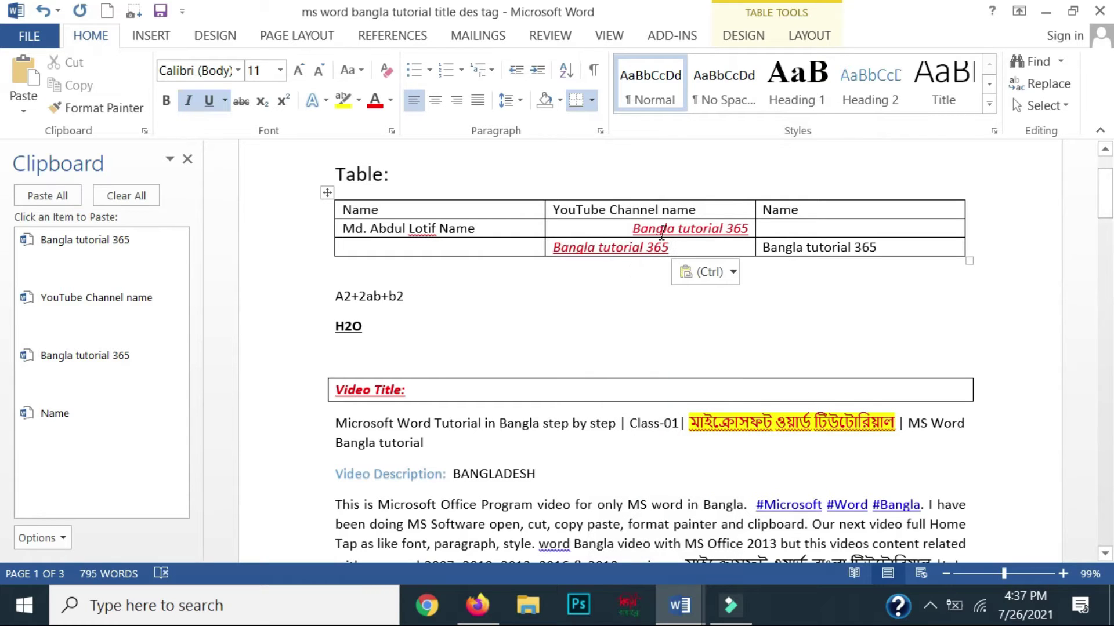
Paste 'Bangla tutorial 365' as plain text into the third-column cell of row 2
left_click_drag(636, 229, 771, 232)
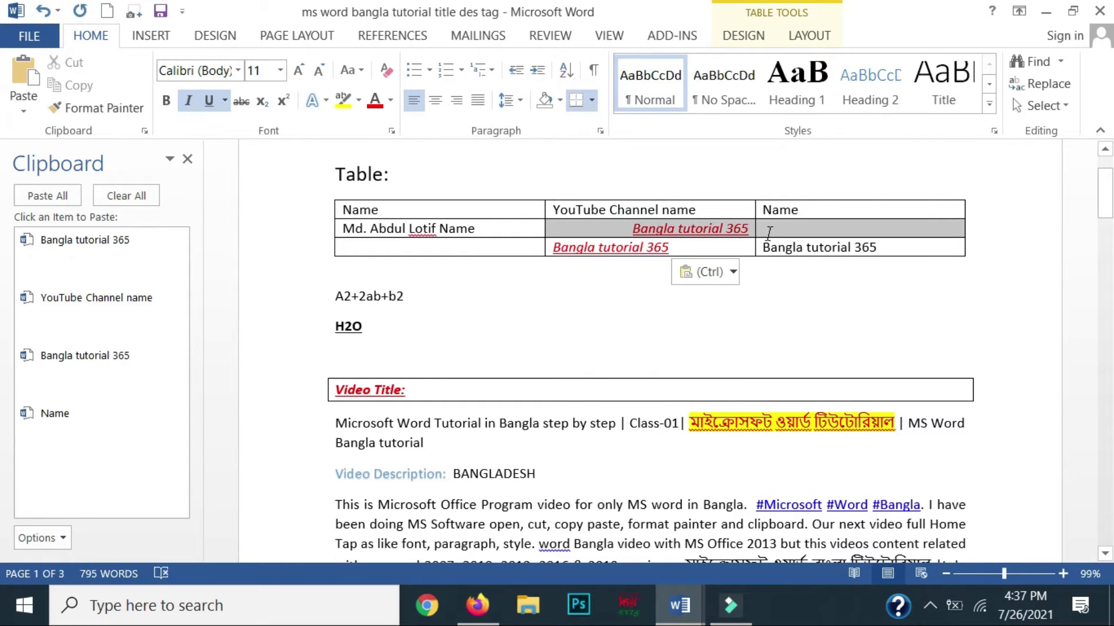
left_click(679, 248)
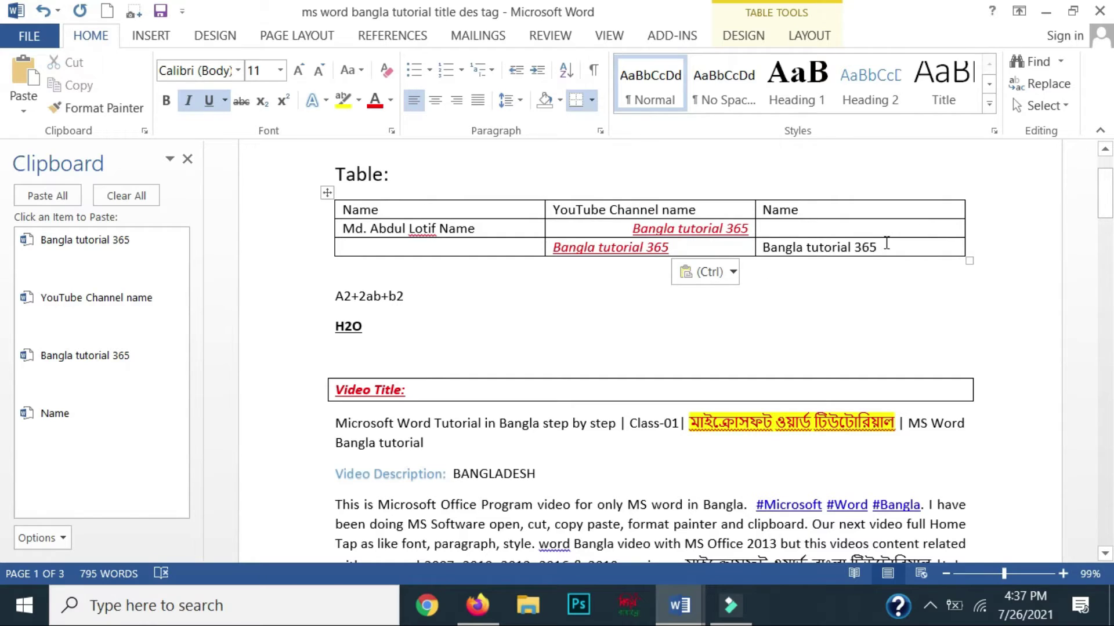
right_click(794, 220)
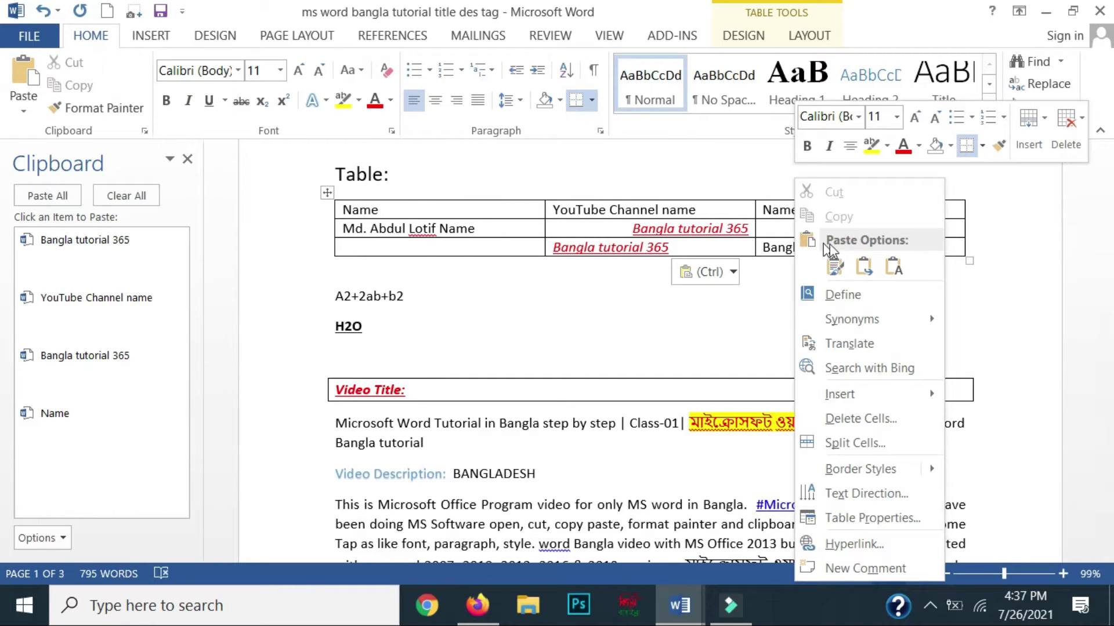
left_click(894, 267)
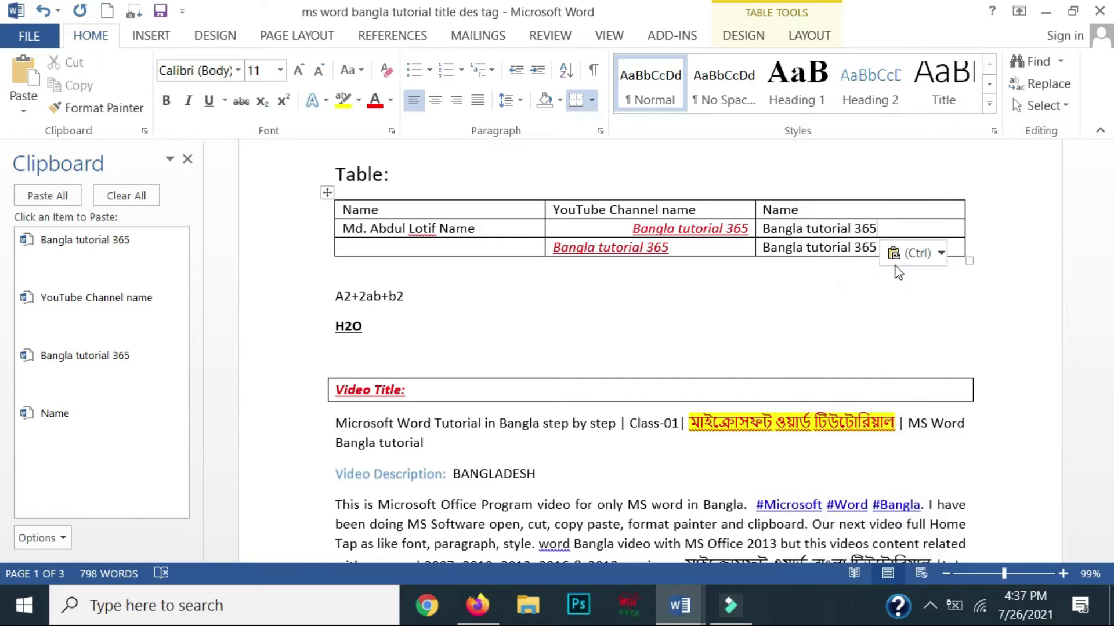
Paste 'Bangla tutorial 365' with its formatting into the third row's first cell
right_click(493, 247)
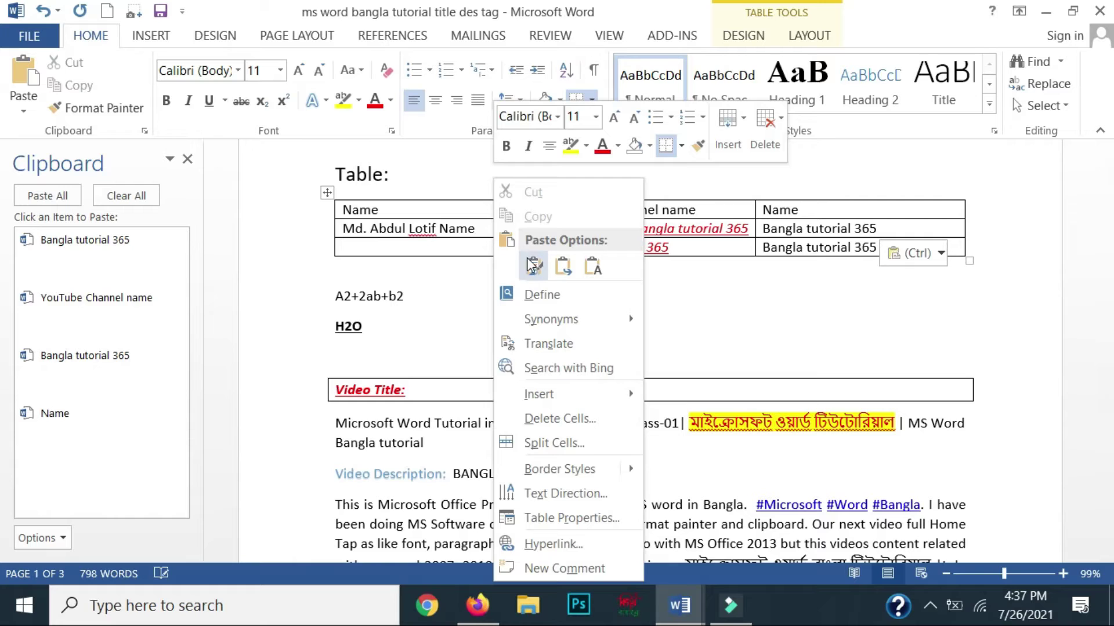
left_click(563, 267)
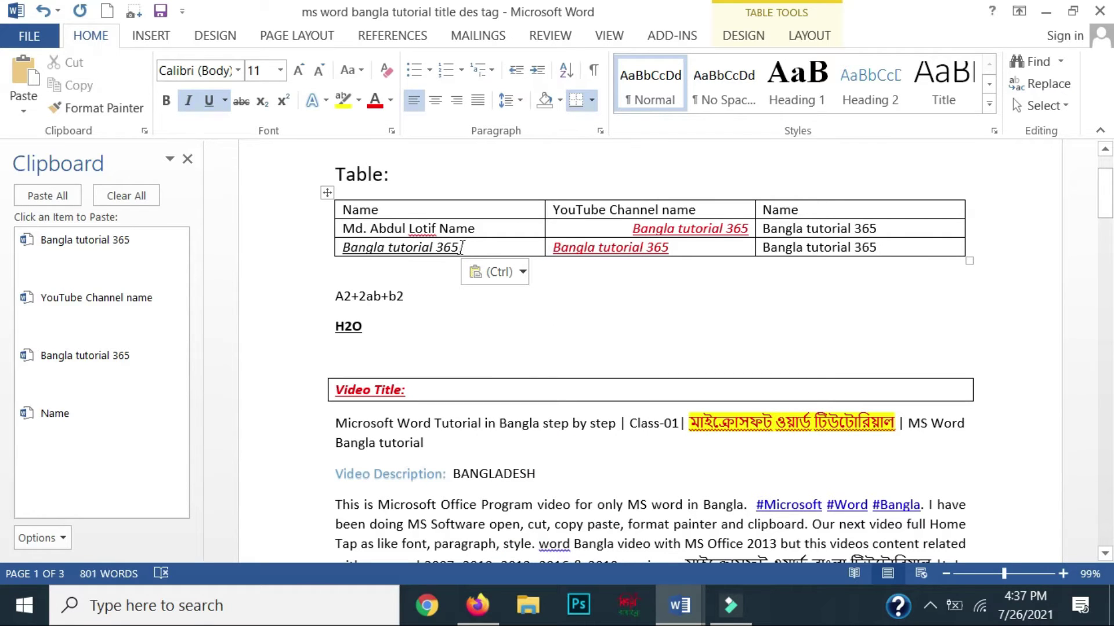
left_click_drag(479, 247, 343, 247)
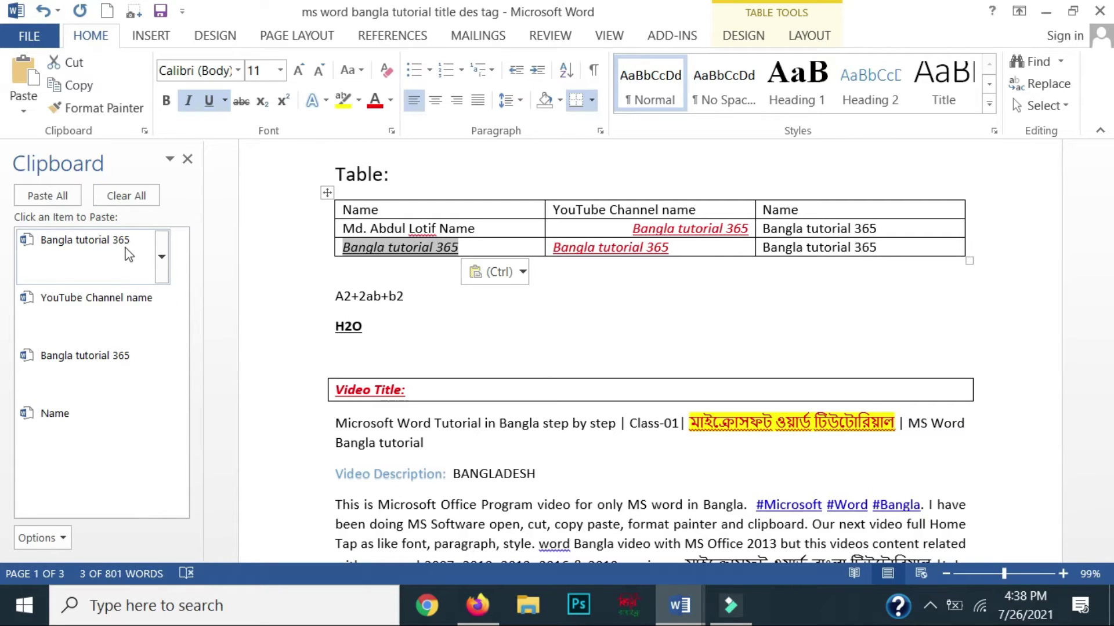
Copy the 'H2O' line into the clipboard collection
left_click_drag(386, 320, 335, 326)
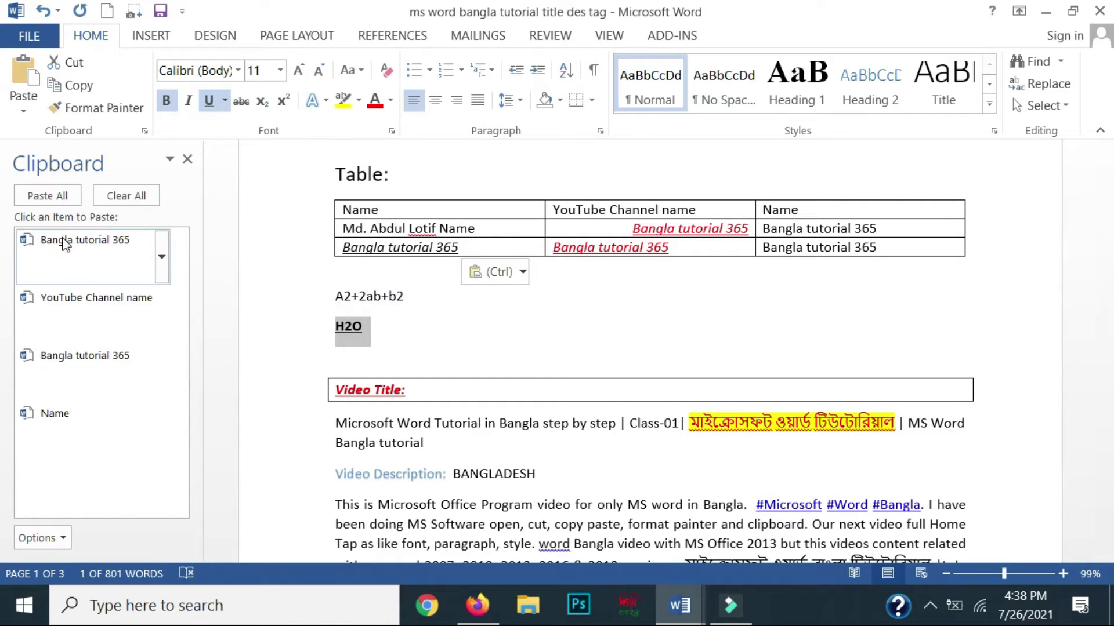
left_click(69, 85)
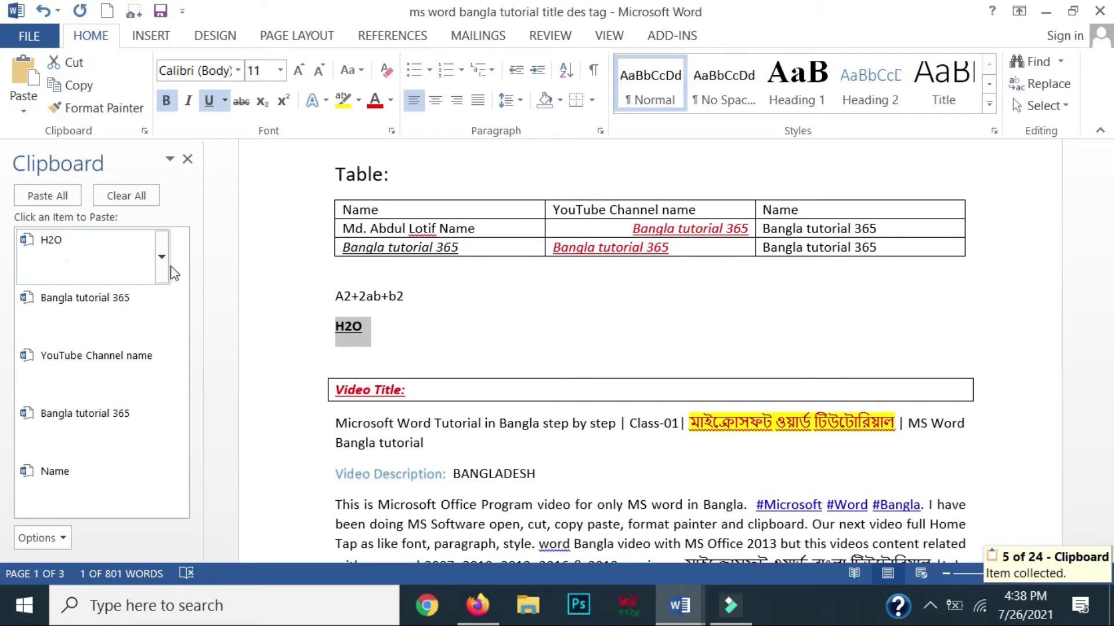
scroll(893, 327, "down", 3)
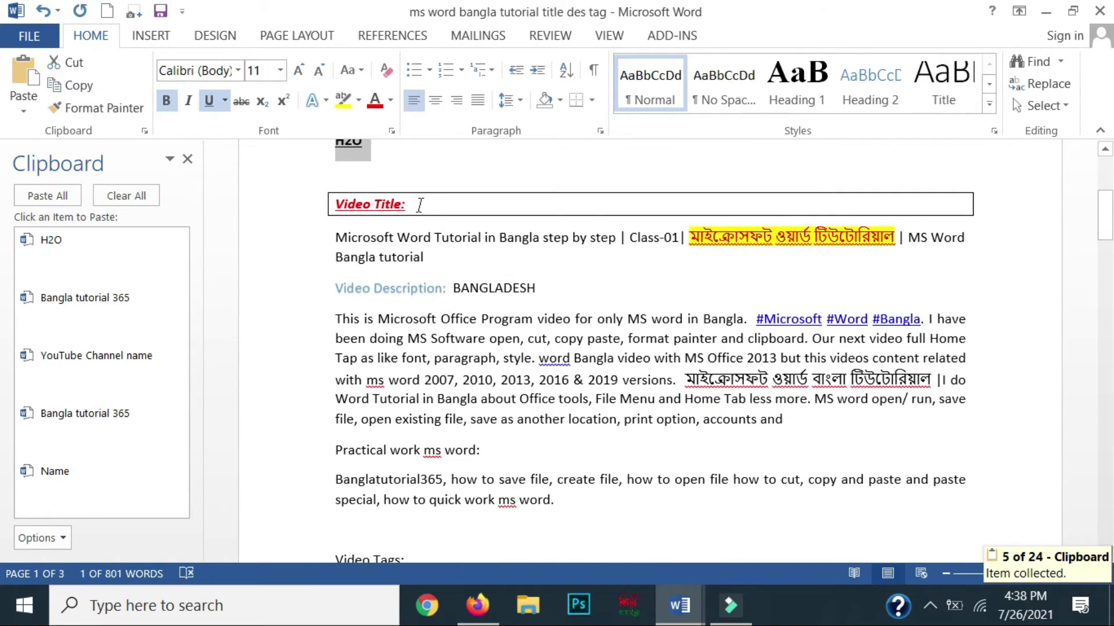
Paste the collected 'H2O' after 'Video Title:' as a trial, then undo it
left_click(419, 204)
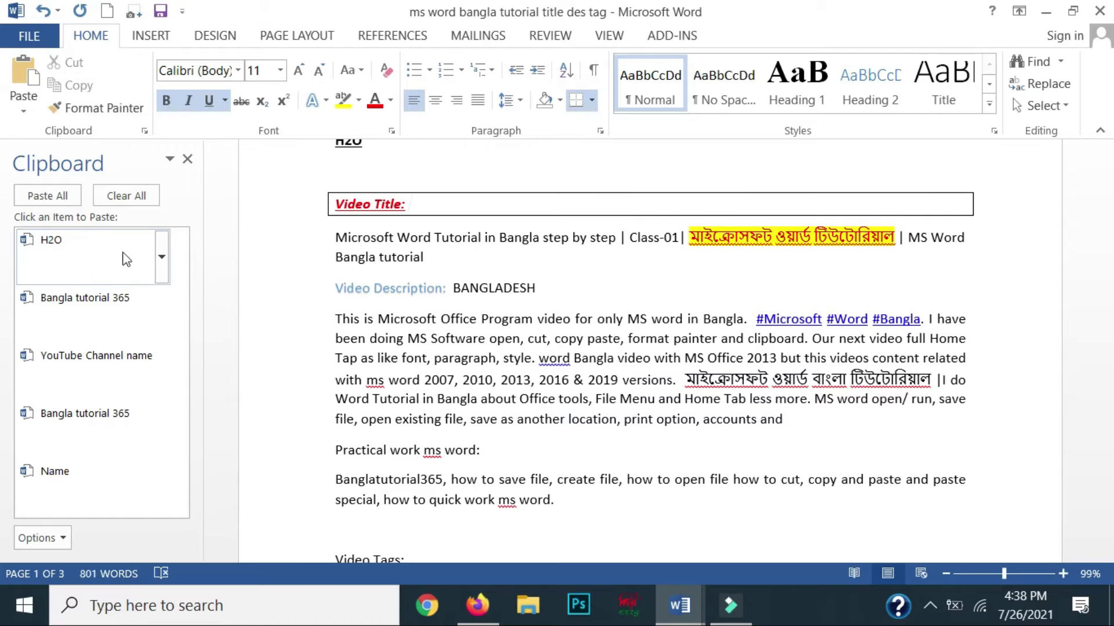
right_click(426, 203)
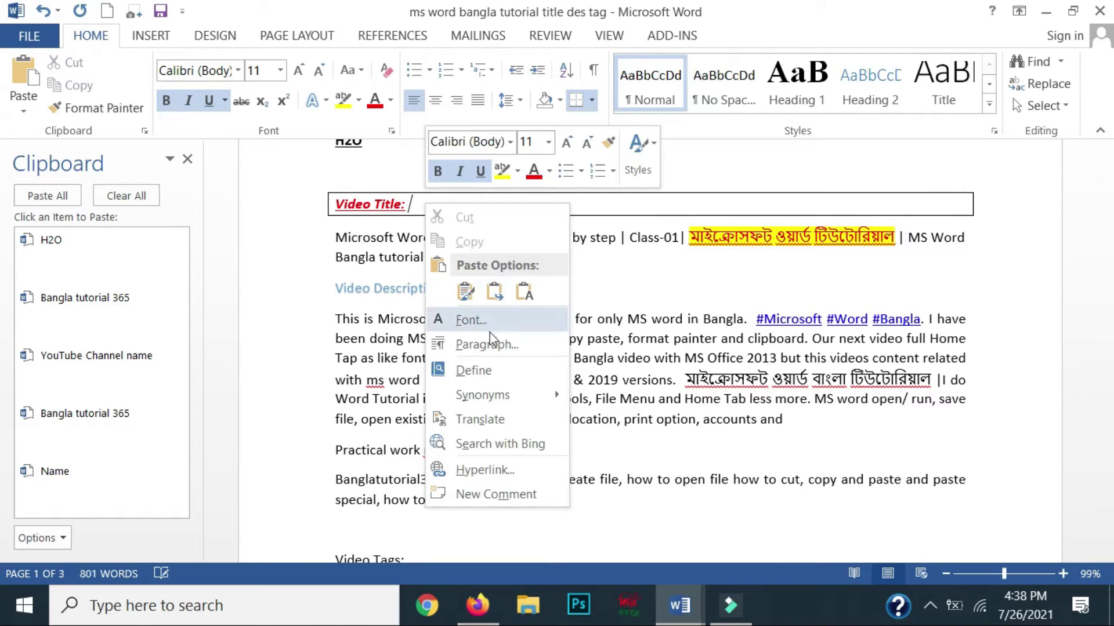
left_click(50, 240)
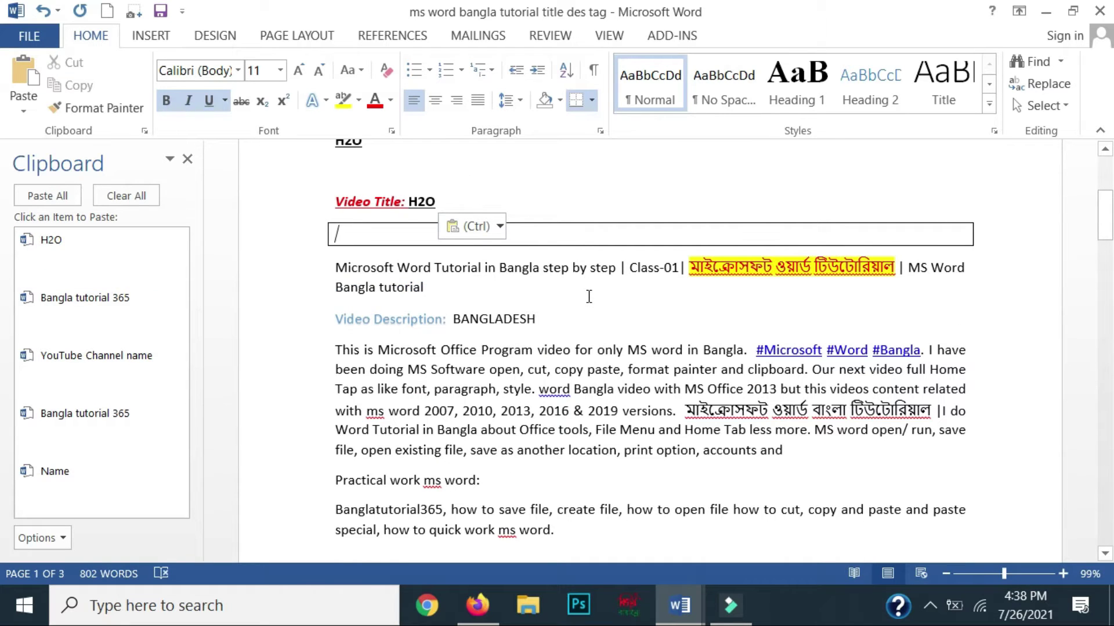
key("ctrl+z")
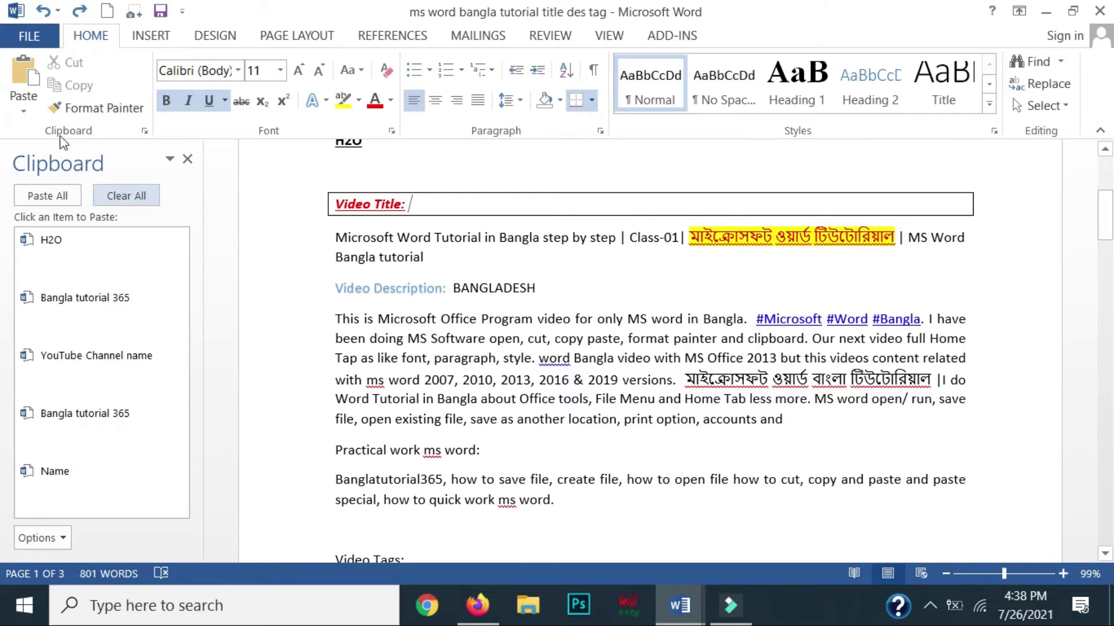
scroll(377, 273, "up", 3)
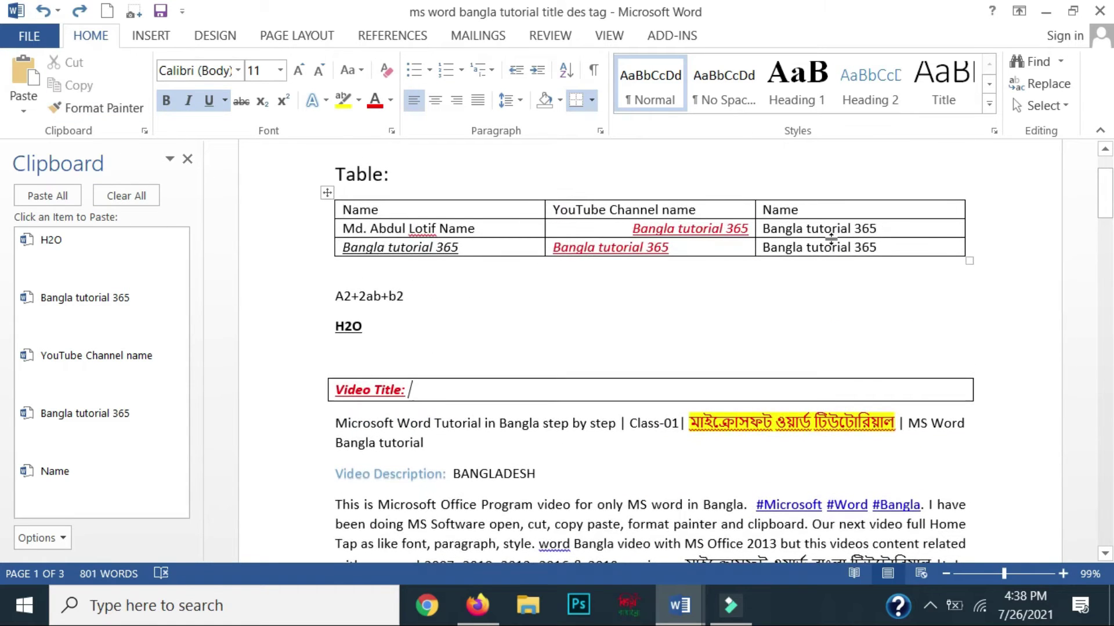
Centre the channel name in the table's second-row cell with Ctrl+E
left_click(626, 230)
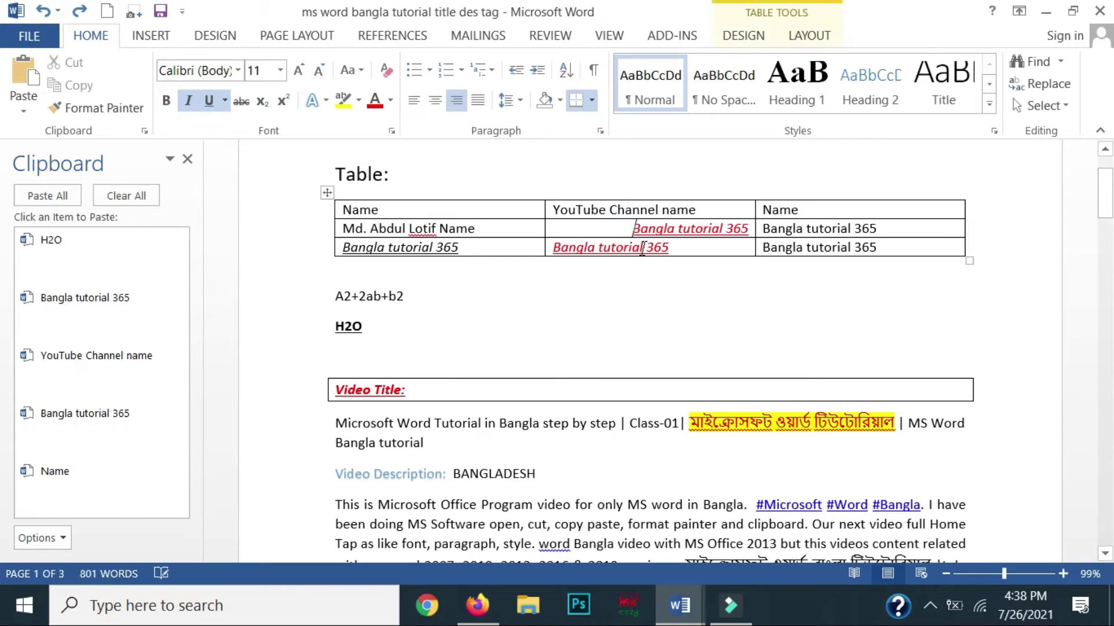
key("ctrl+e")
scroll(603, 285, "down", 2)
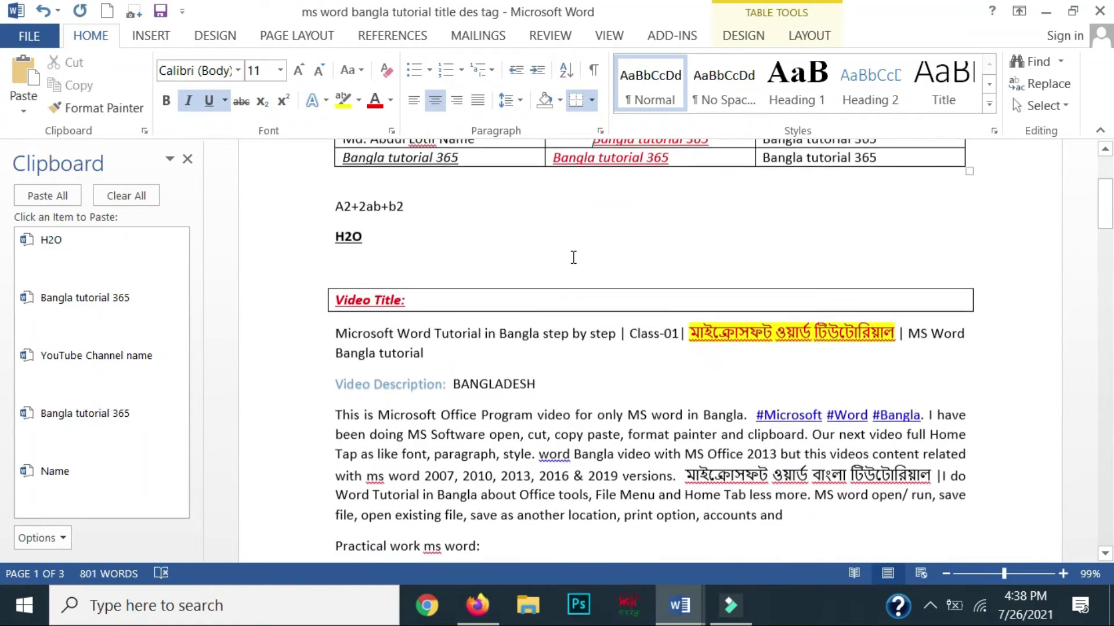
scroll(580, 263, "up", 2)
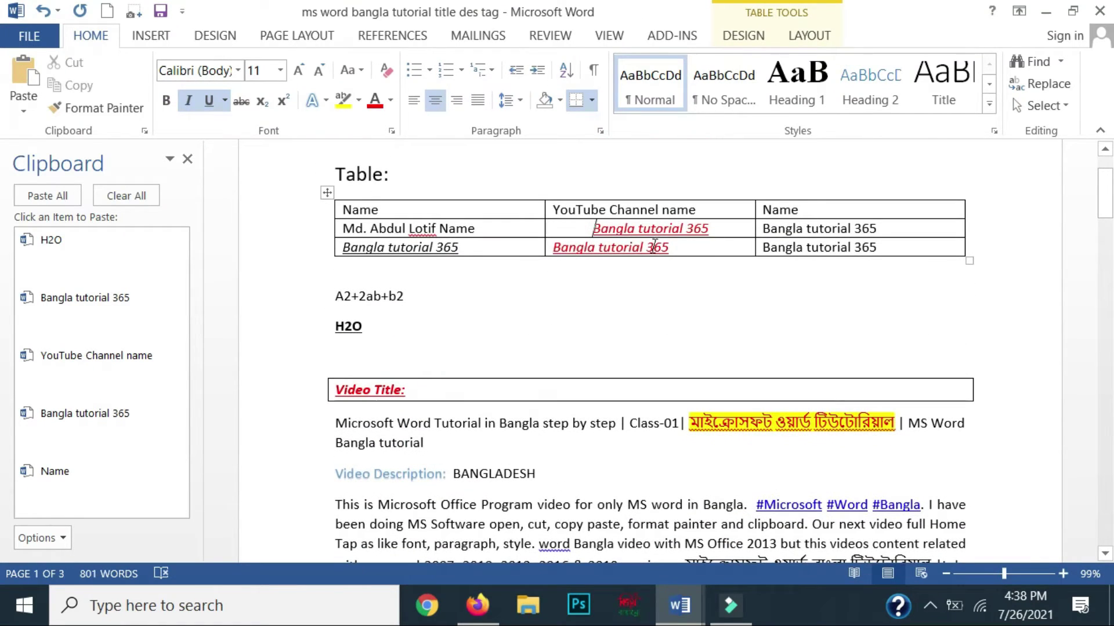
Delete 'Bangla tutorial 365' from the third row's middle and first cells
left_click_drag(672, 247, 552, 248)
key("Delete")
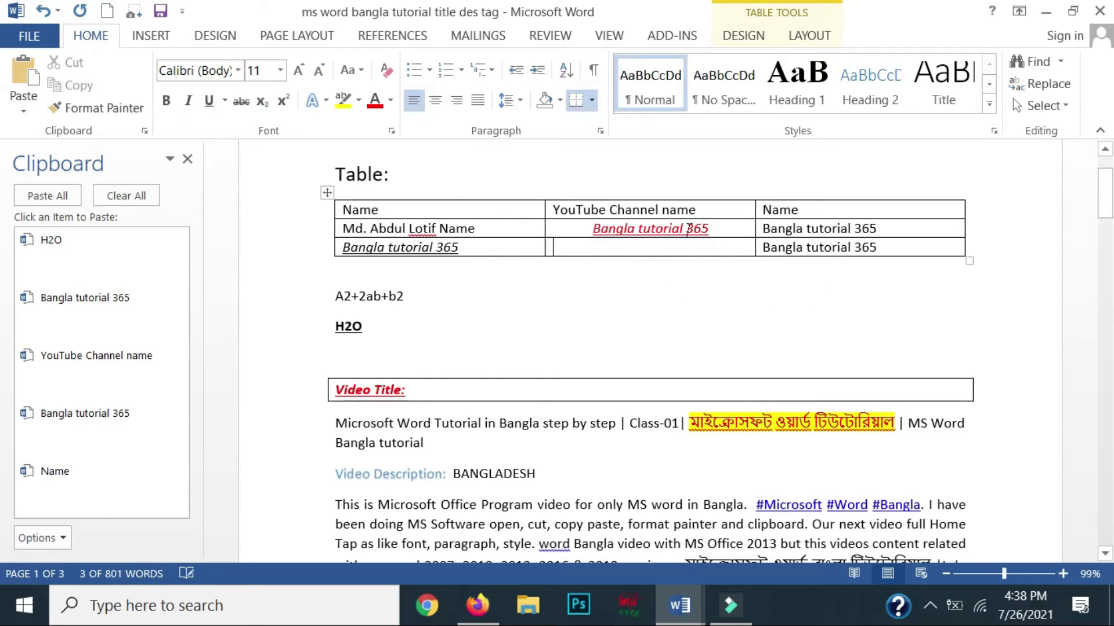
left_click_drag(715, 228, 625, 230)
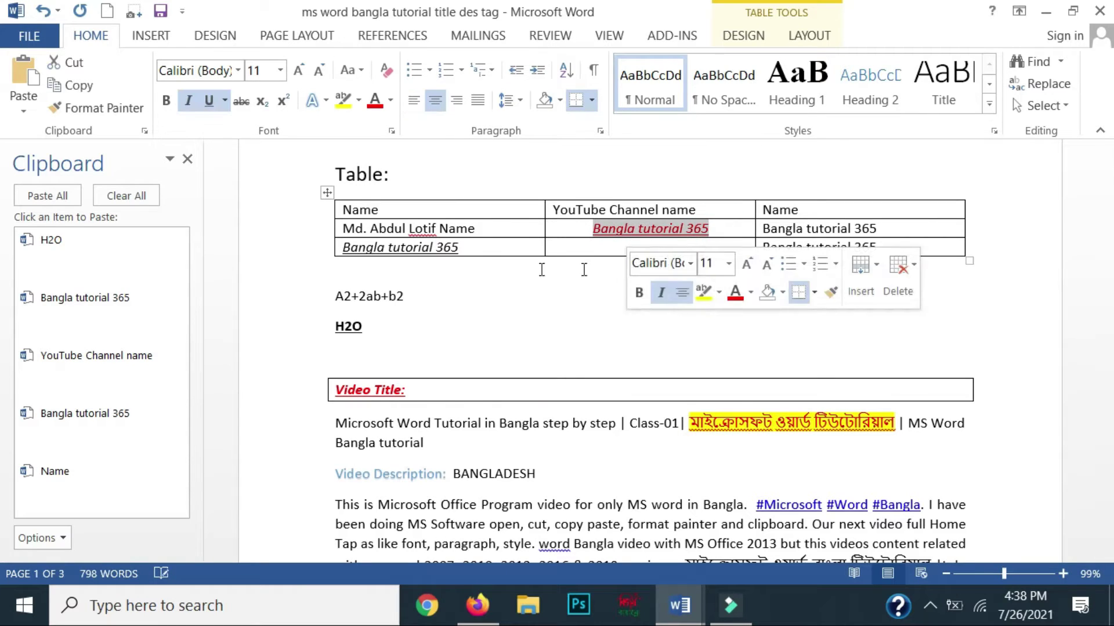
left_click_drag(477, 249, 344, 248)
key("Delete")
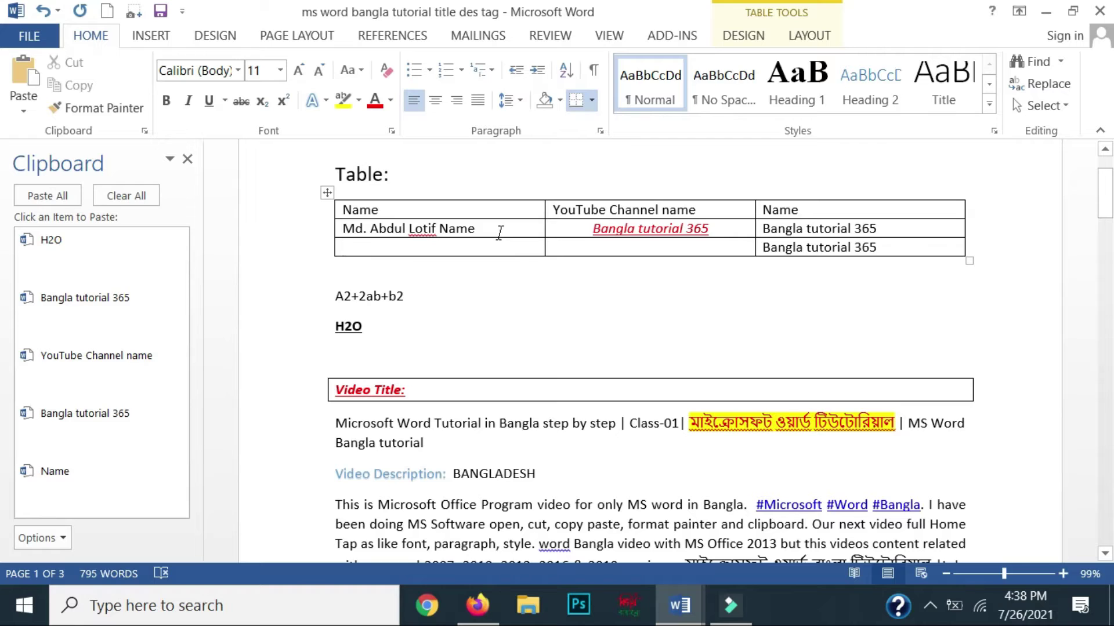
Cut 'Bangla tutorial 365' from the table's second-row middle cell
left_click_drag(498, 232, 343, 229)
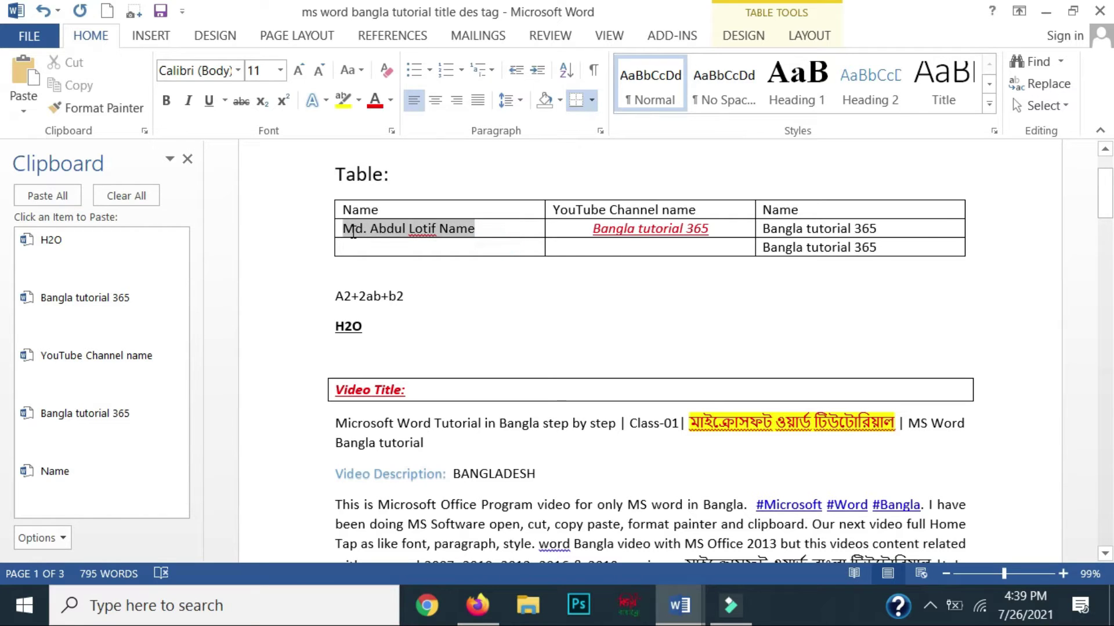
left_click_drag(719, 230, 593, 229)
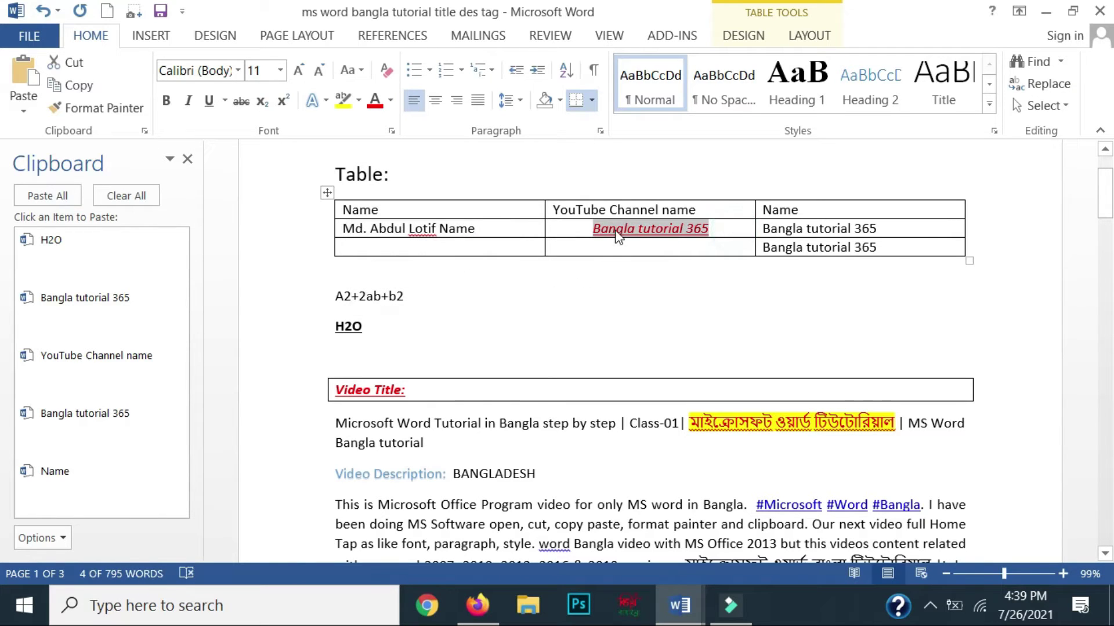
right_click(617, 232)
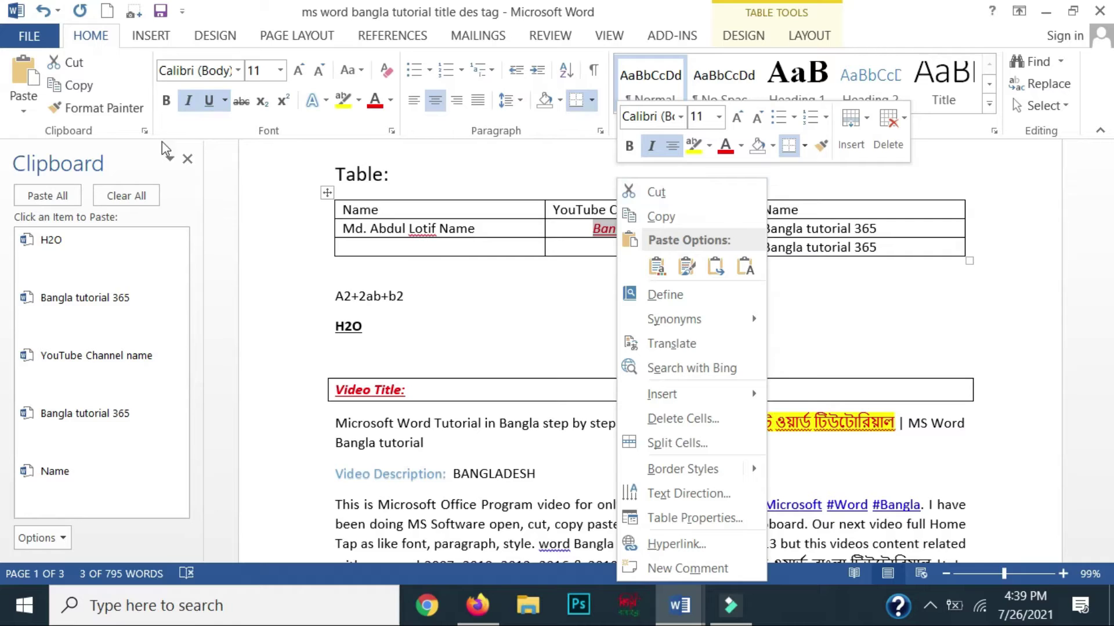
left_click(72, 68)
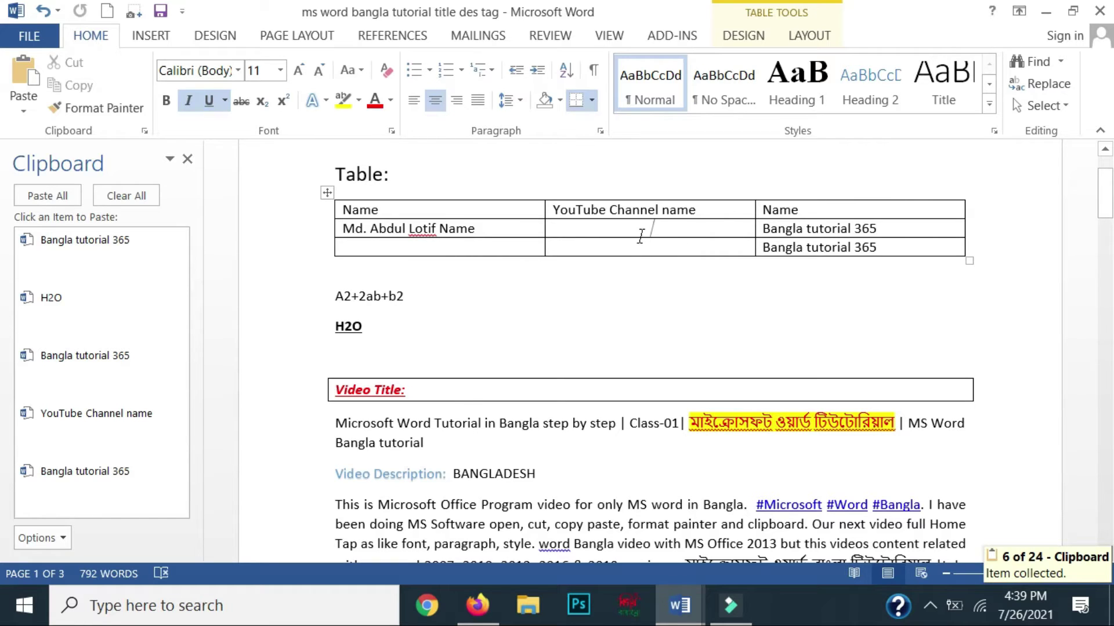
left_click(23, 109)
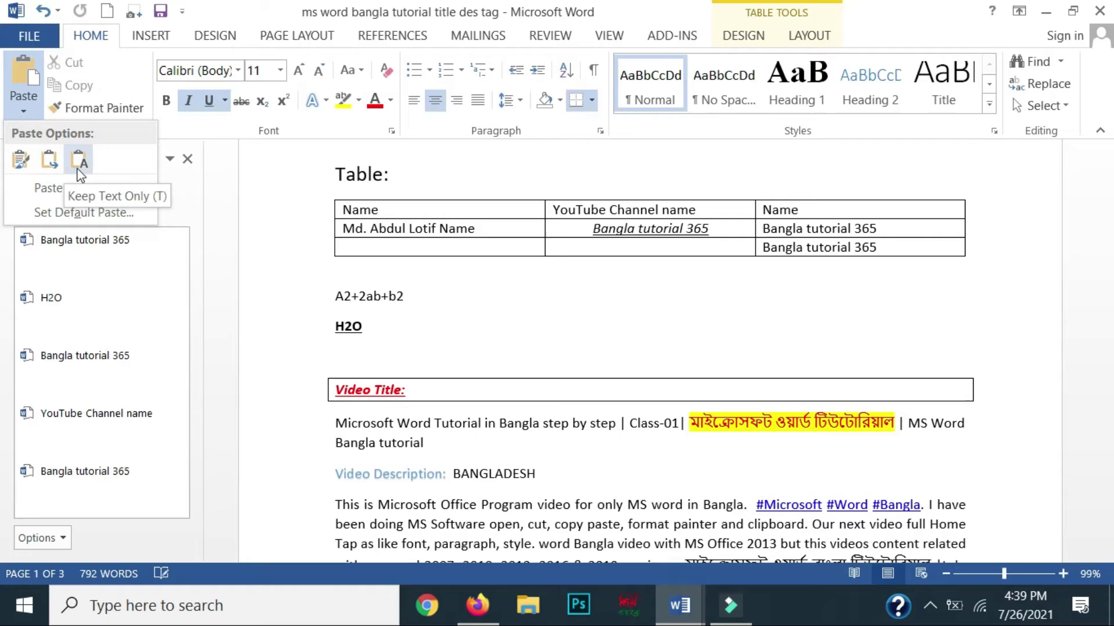
left_click(643, 245)
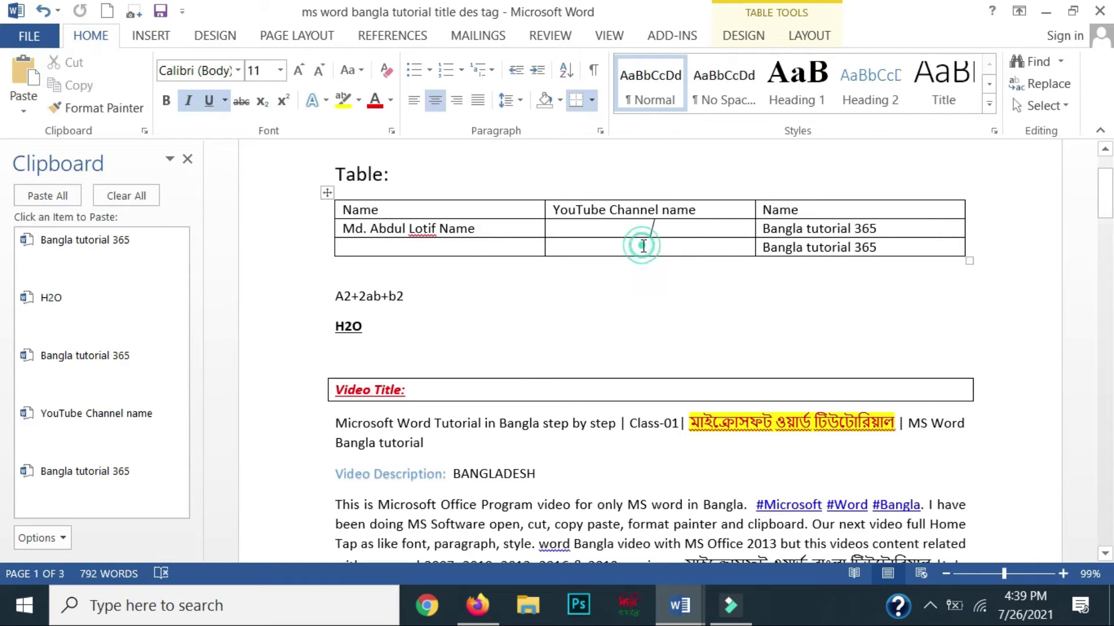
Paste 'Bangla tutorial 365' into the third row's first cell as text only, then select it
left_click(457, 249)
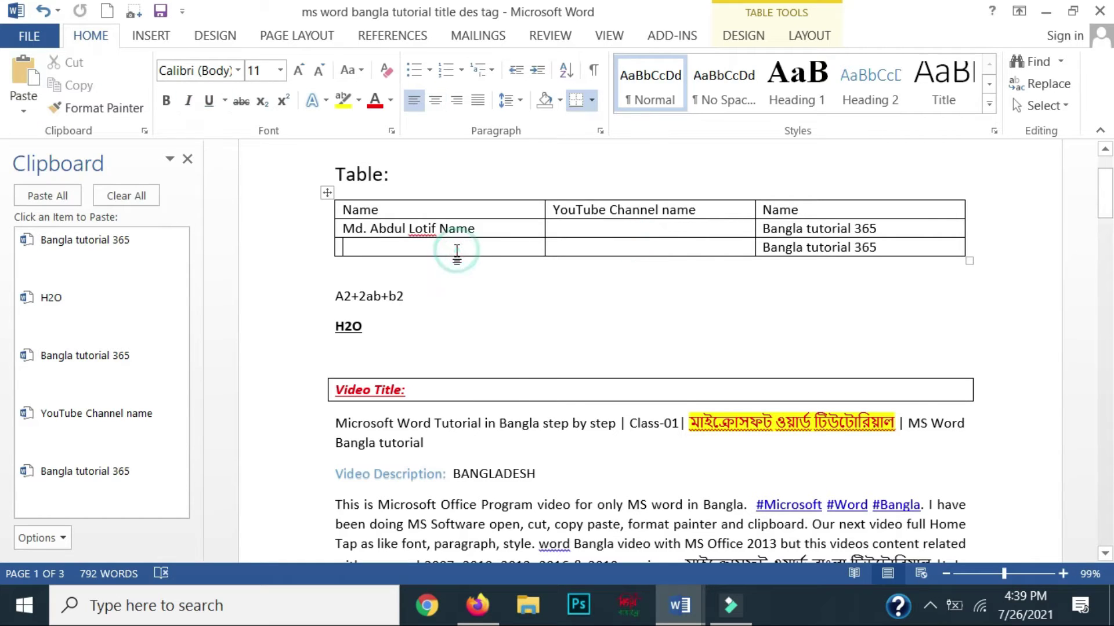
right_click(353, 244)
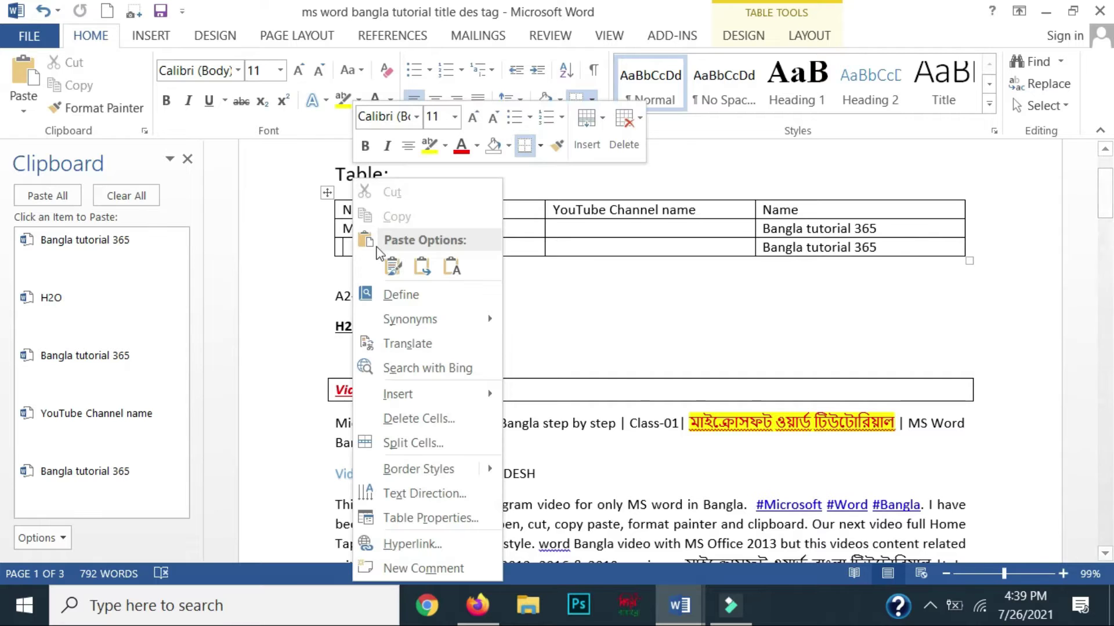
left_click(457, 272)
left_click(651, 231)
left_click(609, 225)
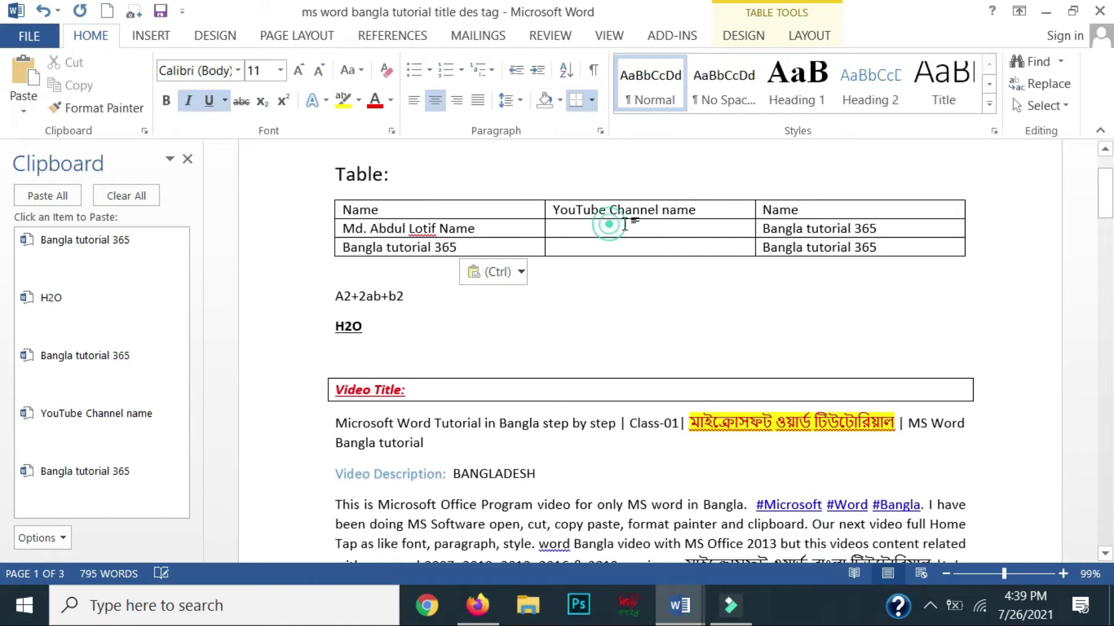
left_click(382, 249)
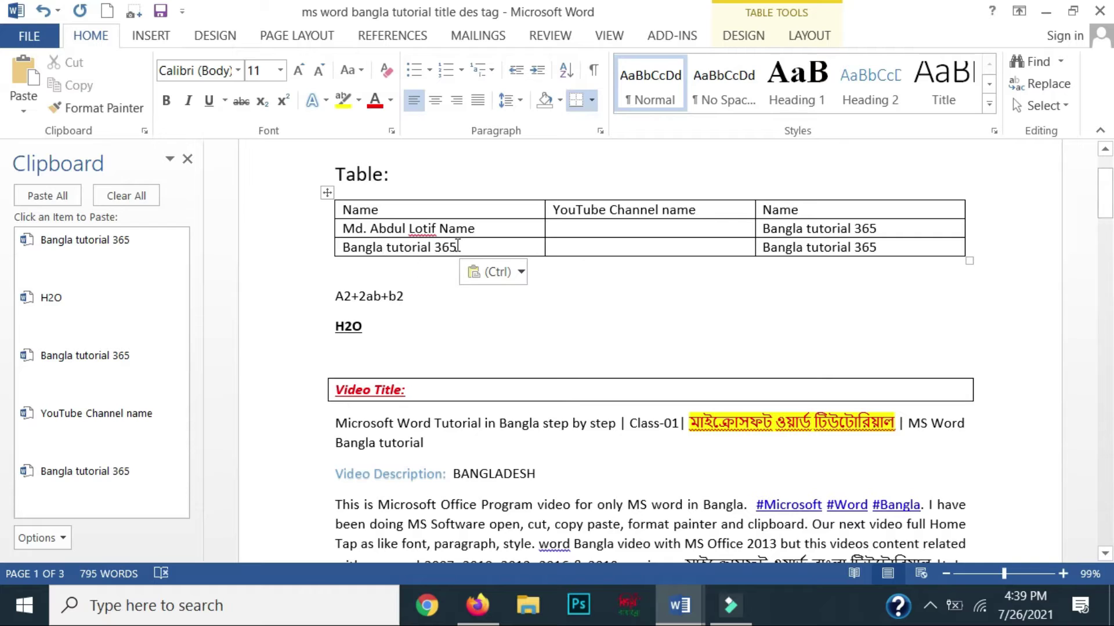
left_click_drag(471, 248, 386, 248)
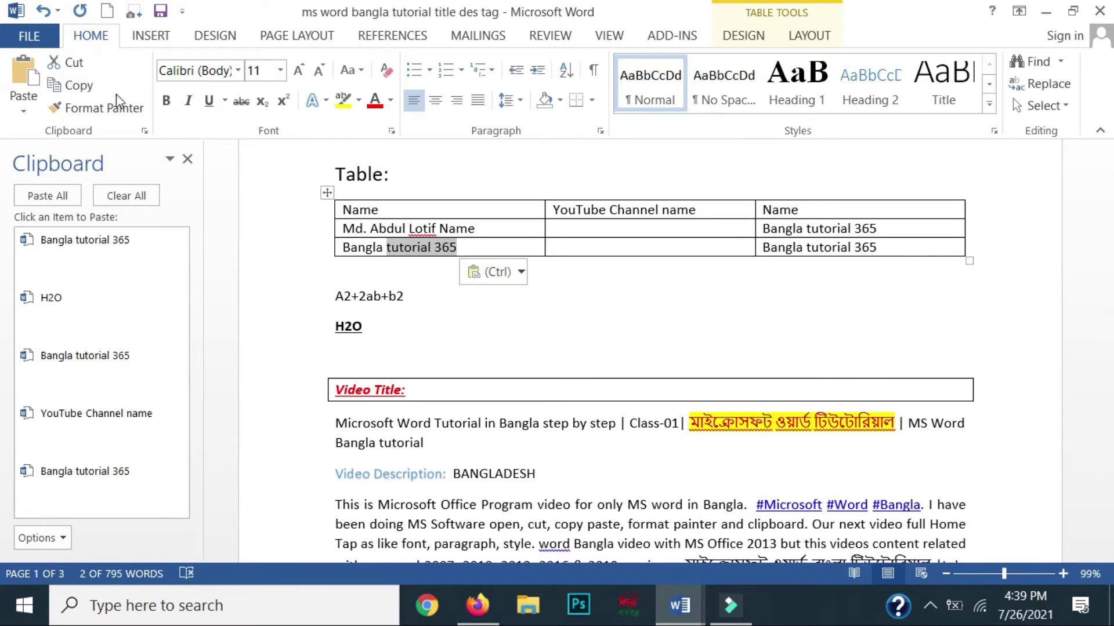
scroll(535, 324, "down", 3)
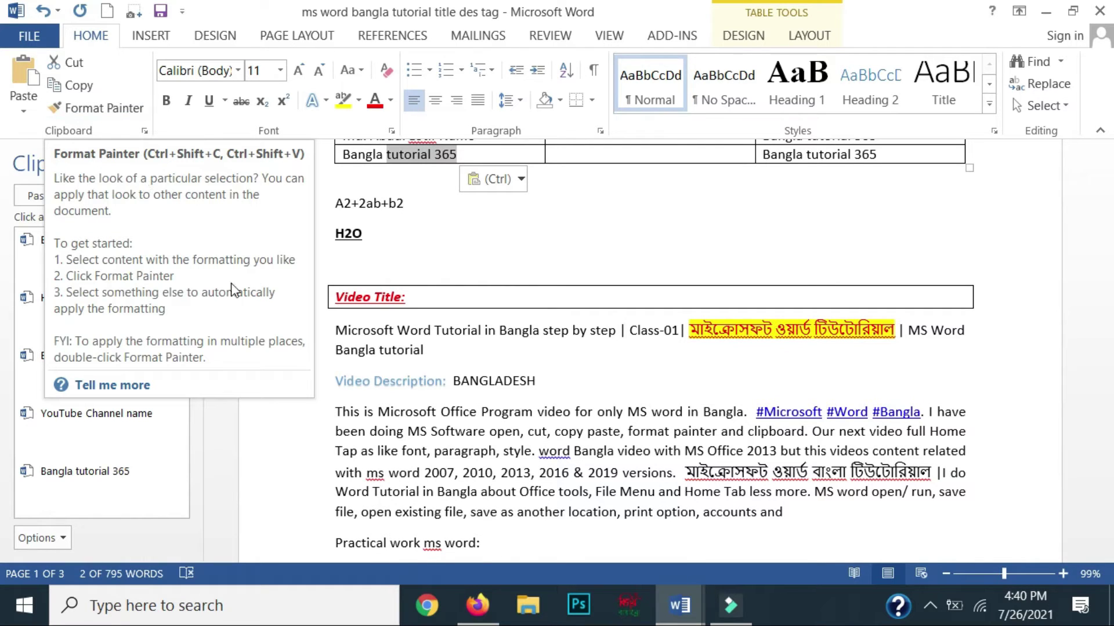
scroll(490, 355, "down", 2)
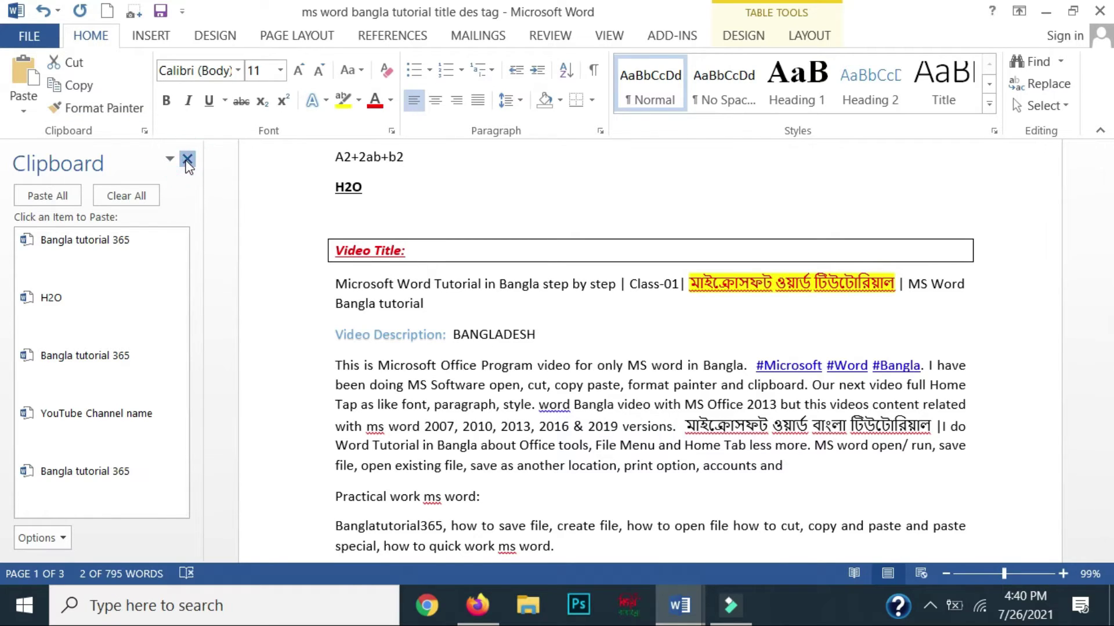
Use Clear All in the Clipboard pane to remove every collected item, then scroll through the document
left_click(139, 198)
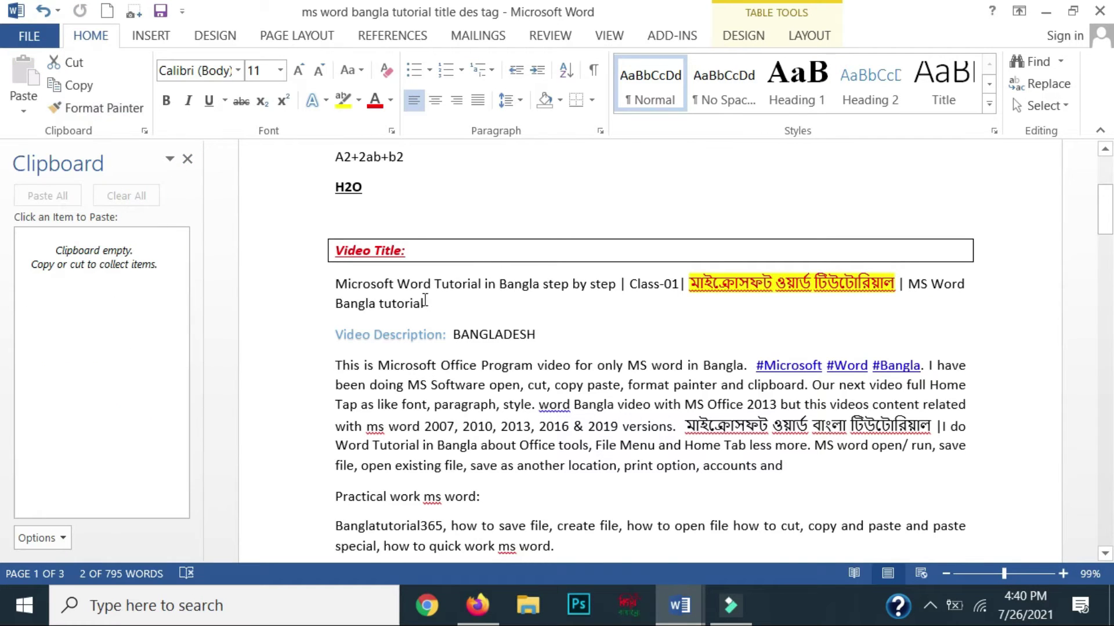
scroll(422, 406, "down", 2)
scroll(566, 290, "up", 2)
scroll(679, 328, "up", 1)
scroll(485, 362, "down", 3)
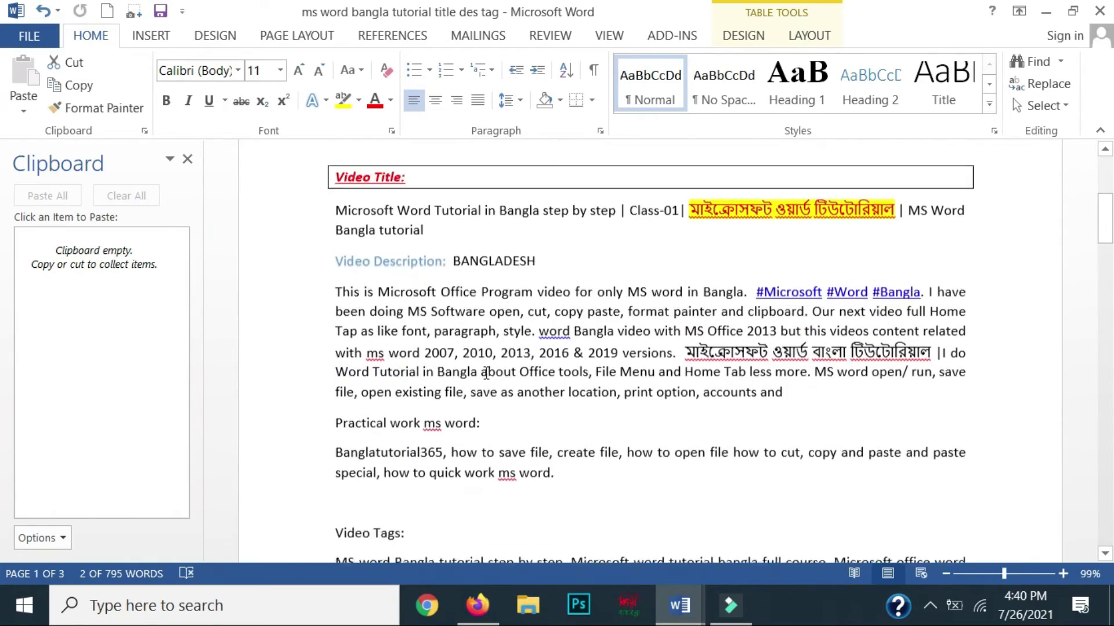
scroll(485, 362, "down", 3)
scroll(485, 362, "up", 3)
scroll(485, 362, "up", 4)
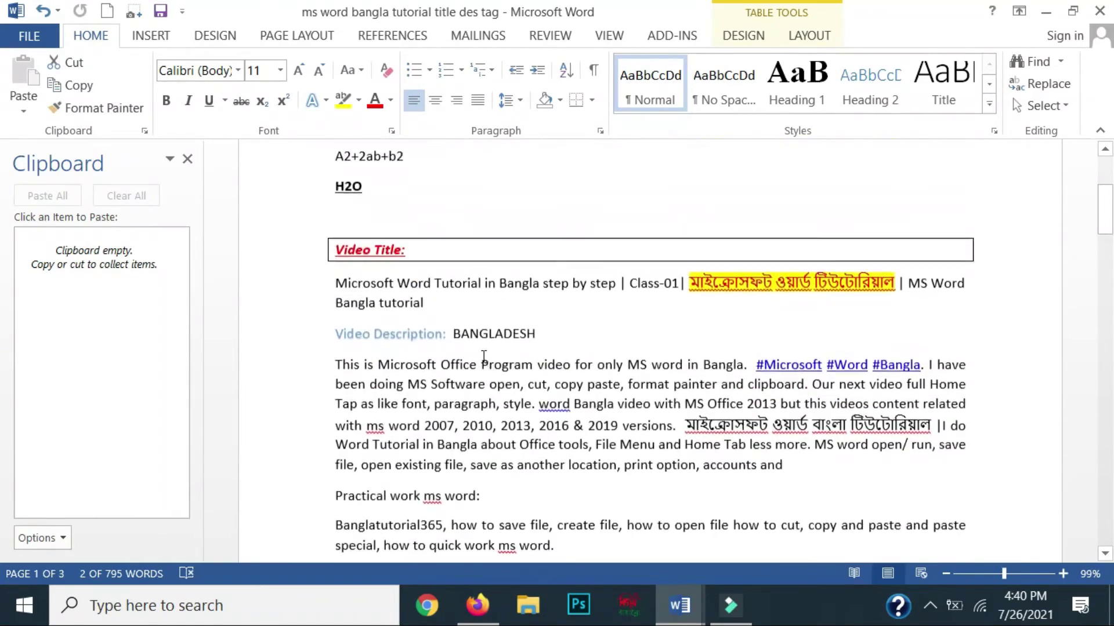
scroll(411, 369, "up", 2)
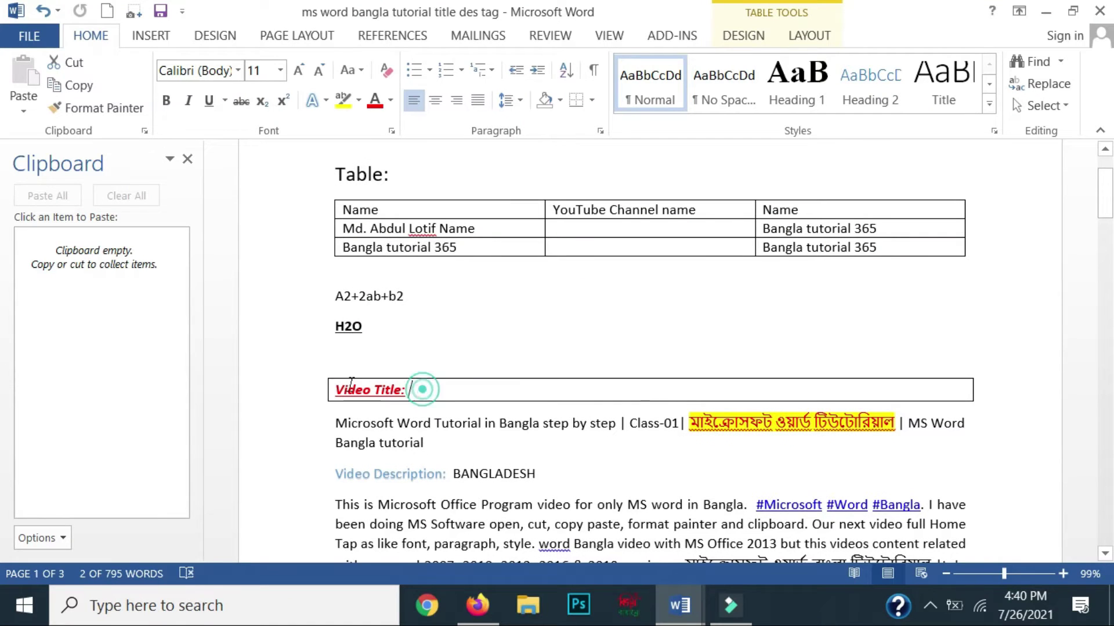
left_click_drag(422, 390, 301, 387)
scroll(452, 273, "up", 3)
scroll(455, 256, "down", 5)
scroll(447, 366, "up", 1)
scroll(534, 507, "down", 4)
scroll(535, 506, "up", 1)
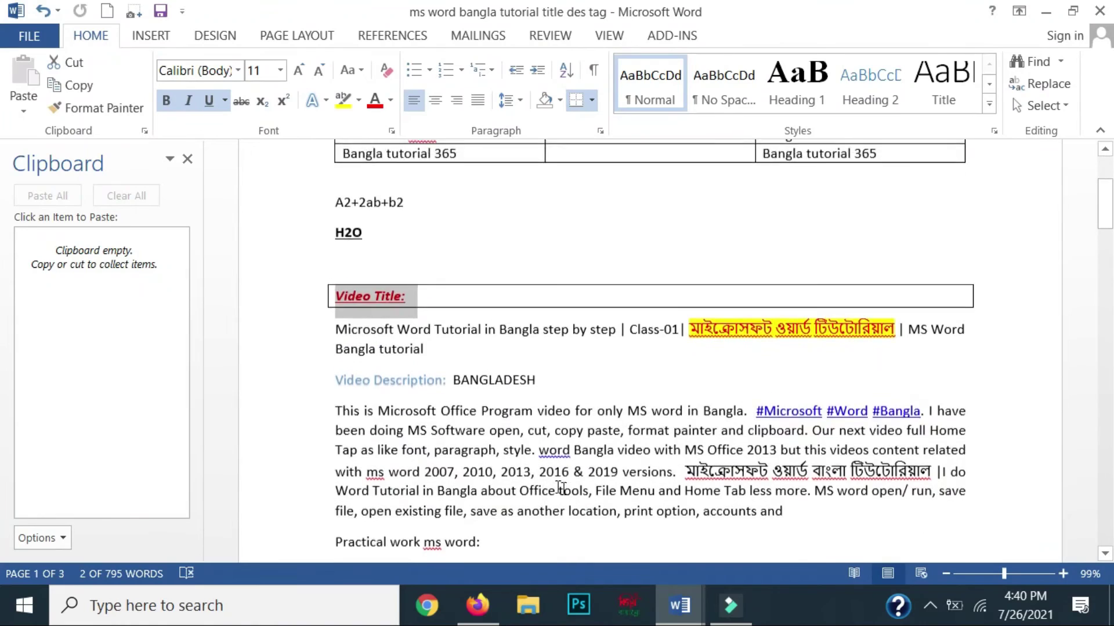
scroll(535, 506, "down", 4)
left_click_drag(1105, 220, 1108, 293)
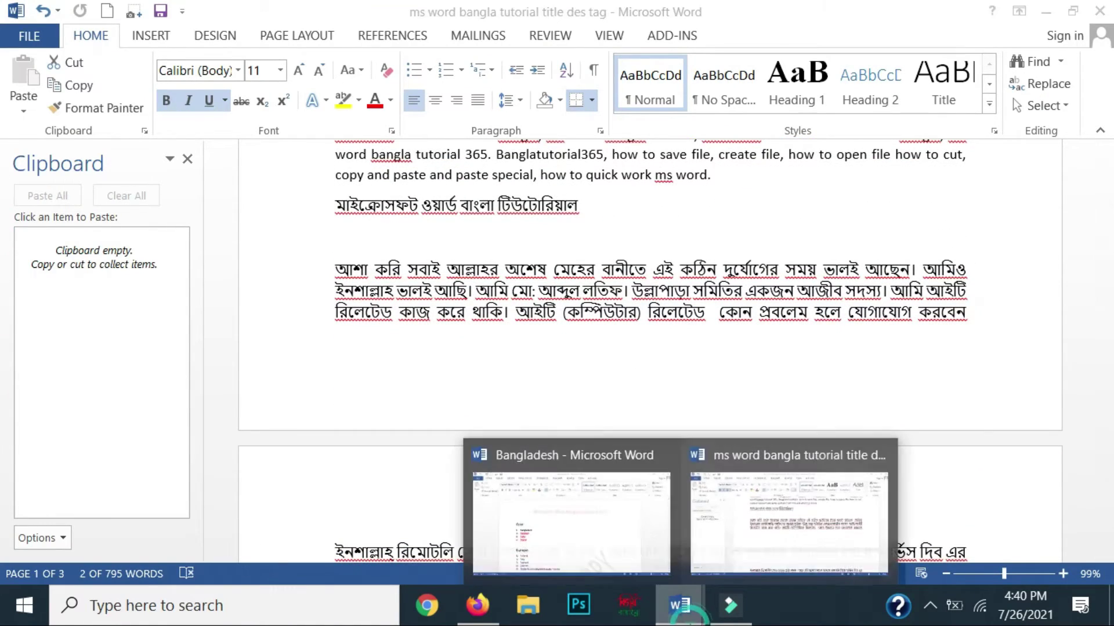
mouse_move(680, 606)
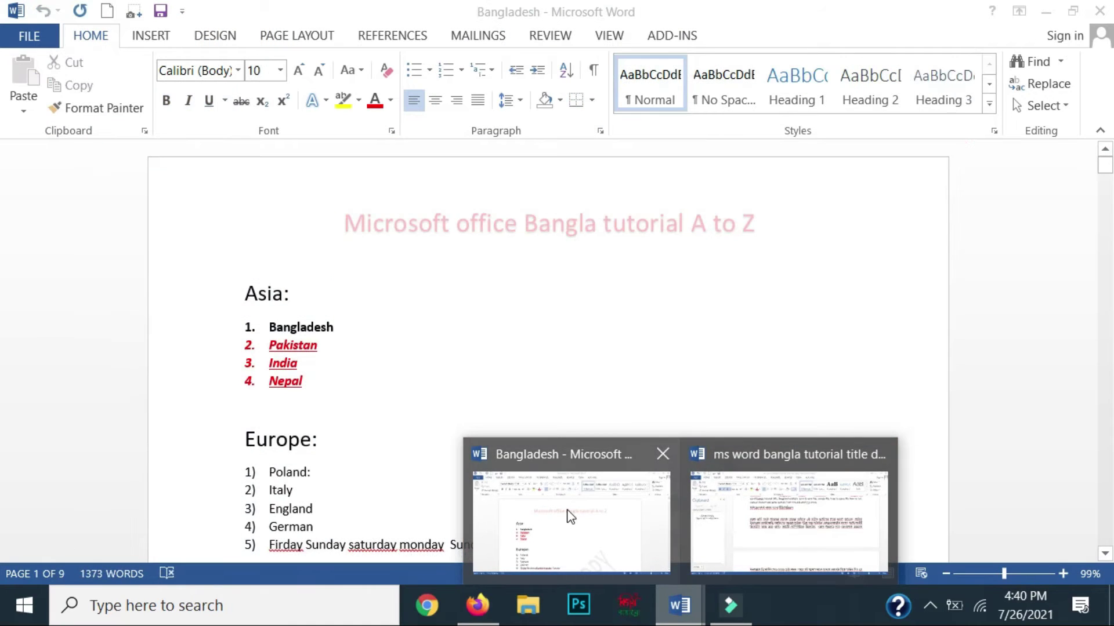
Switch to the Bangladesh document and select the Pakistan, India and Nepal items with their list numbers
left_click(566, 510)
scroll(366, 378, "down", 1)
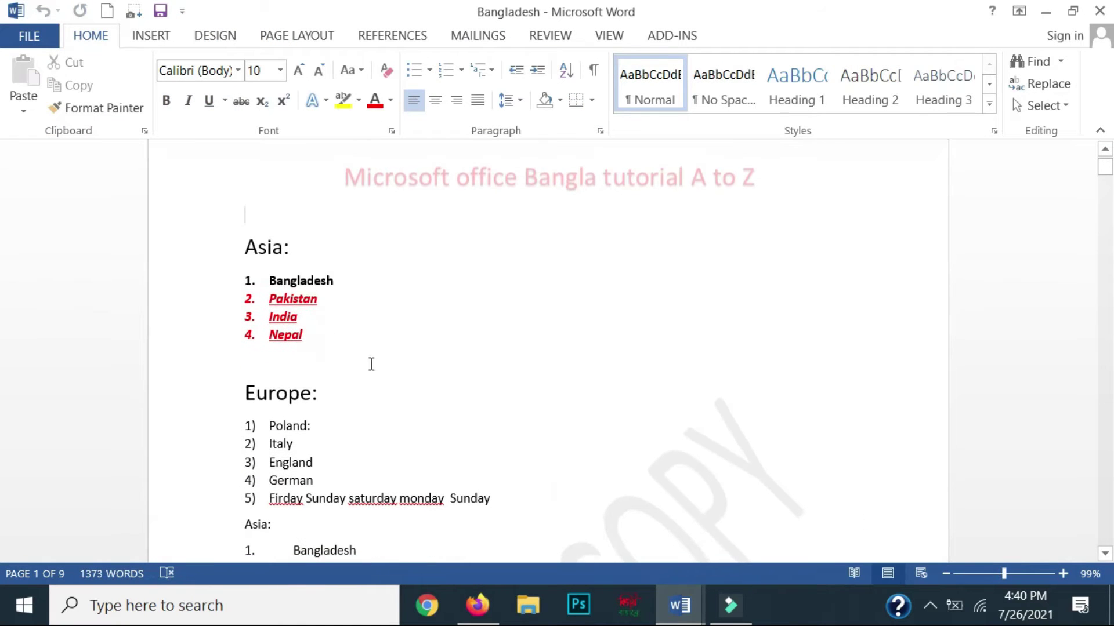
left_click(281, 242)
scroll(343, 331, "down", 1)
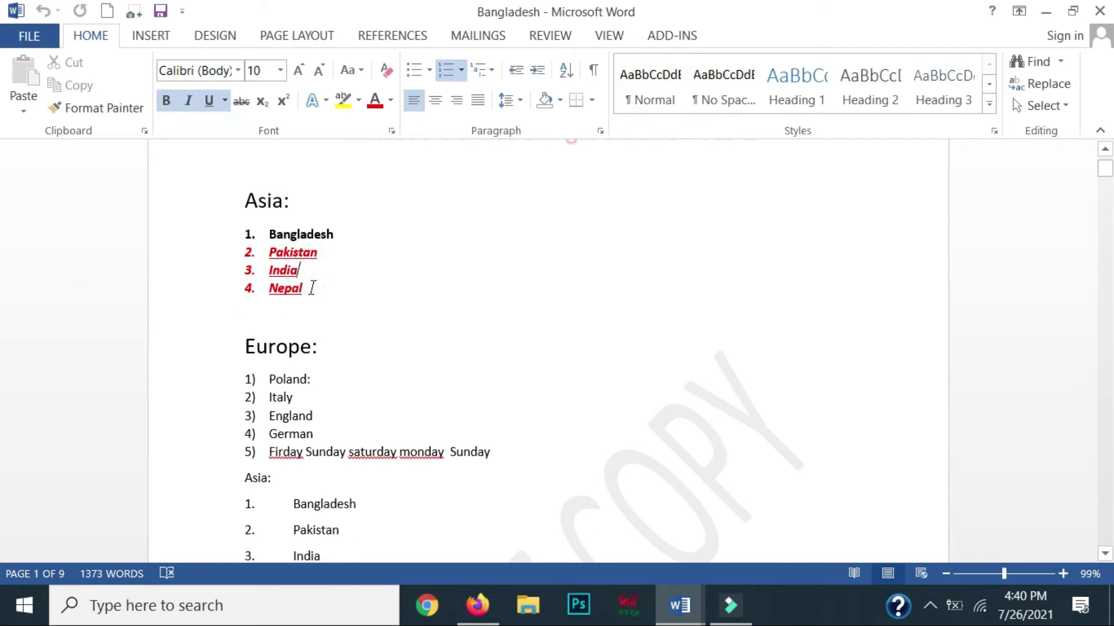
left_click_drag(312, 288, 268, 255)
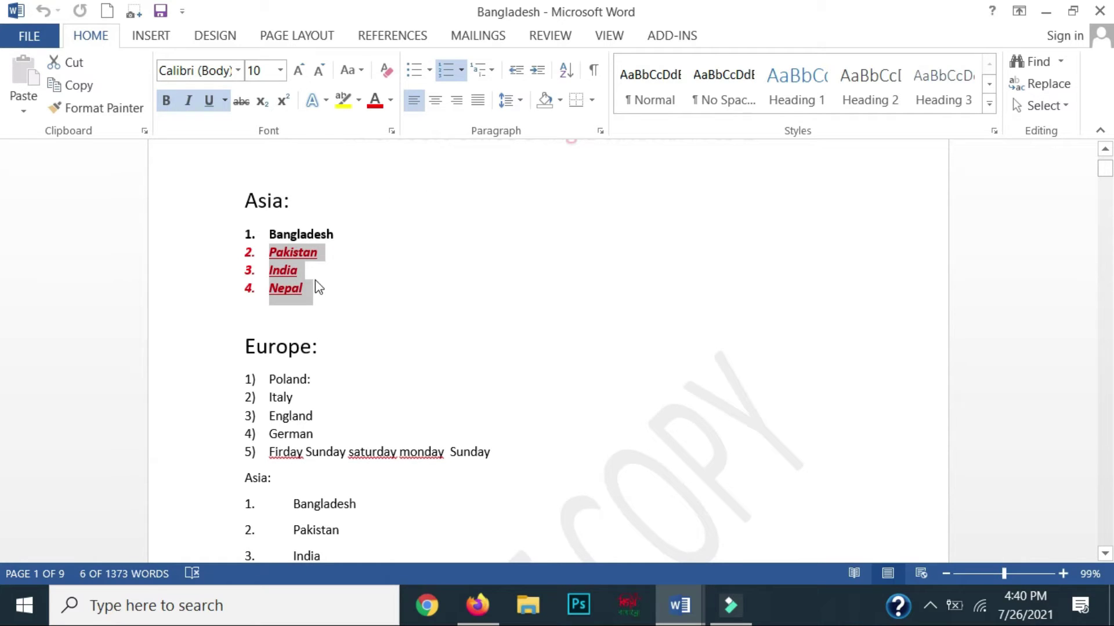
left_click(312, 429)
left_click_drag(316, 433, 231, 370)
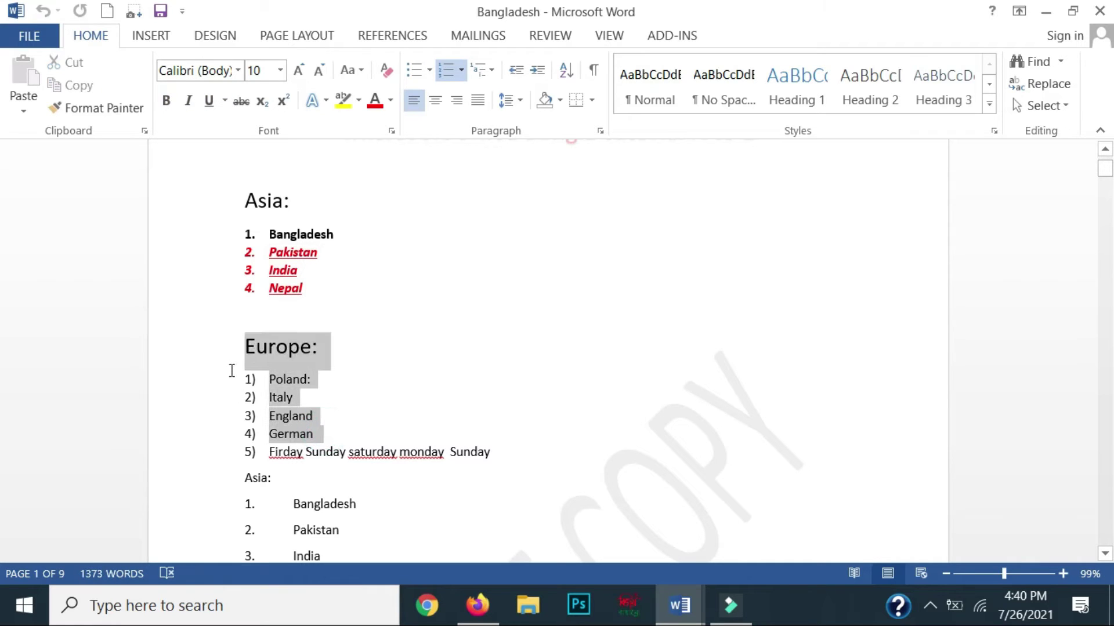
left_click(318, 270)
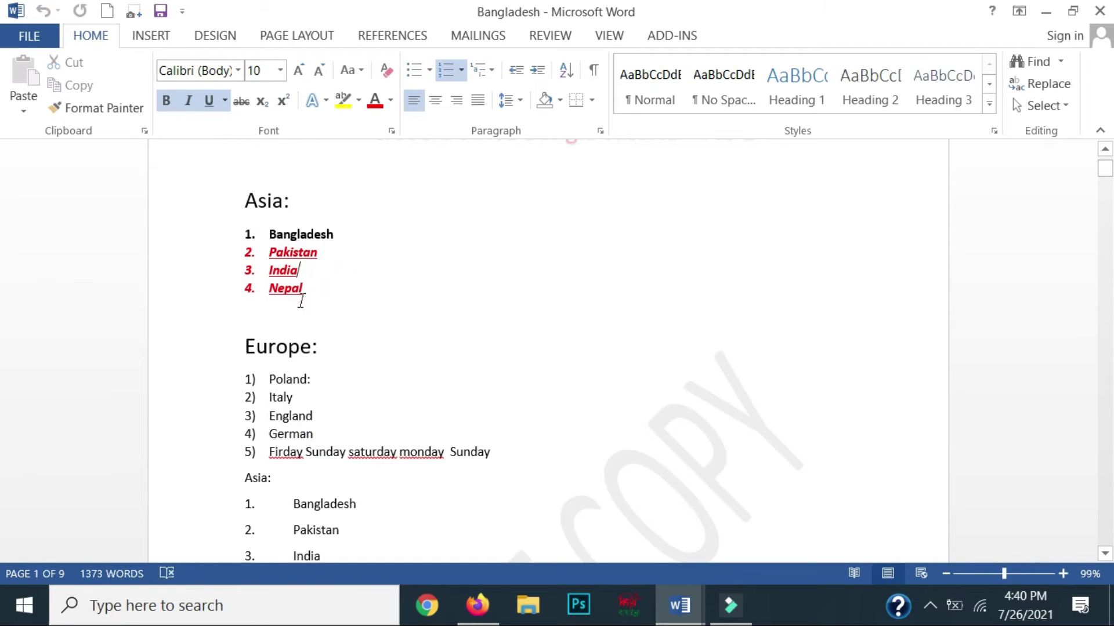
left_click(246, 251)
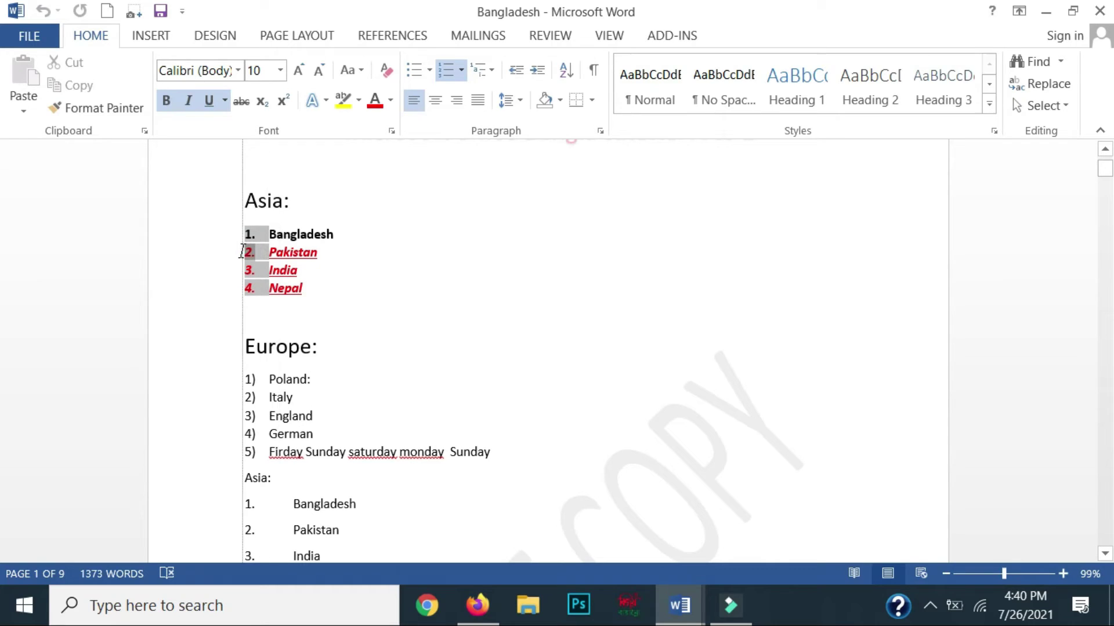
Copy Pakistan's formatting with Format Painter and paint it onto Poland: in the Europe list
left_click(311, 266)
left_click_drag(318, 253, 270, 259)
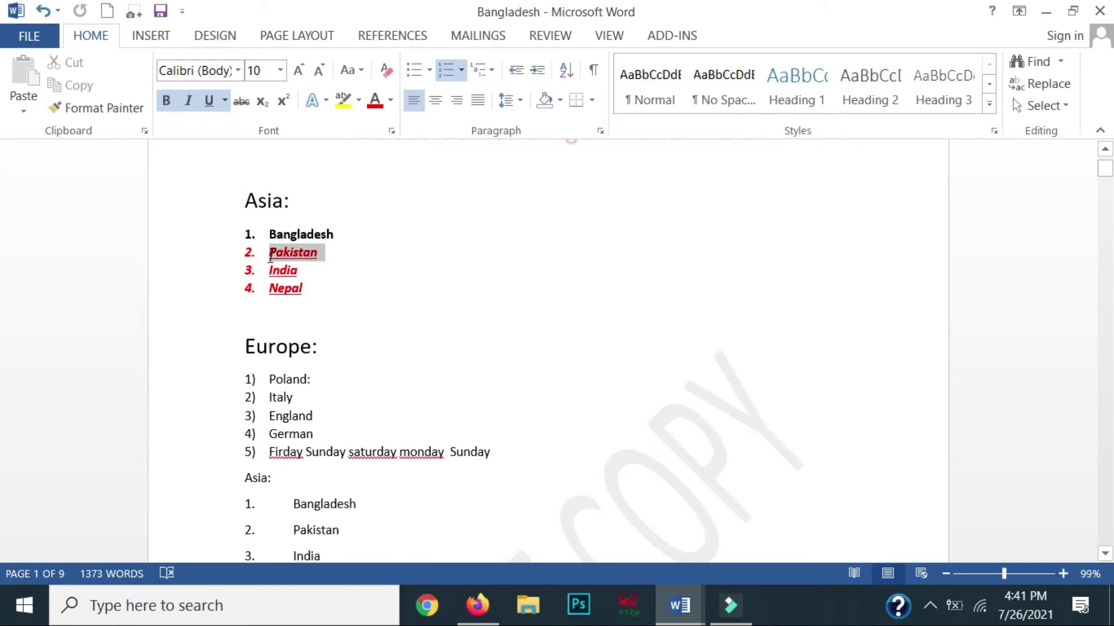
left_click(105, 108)
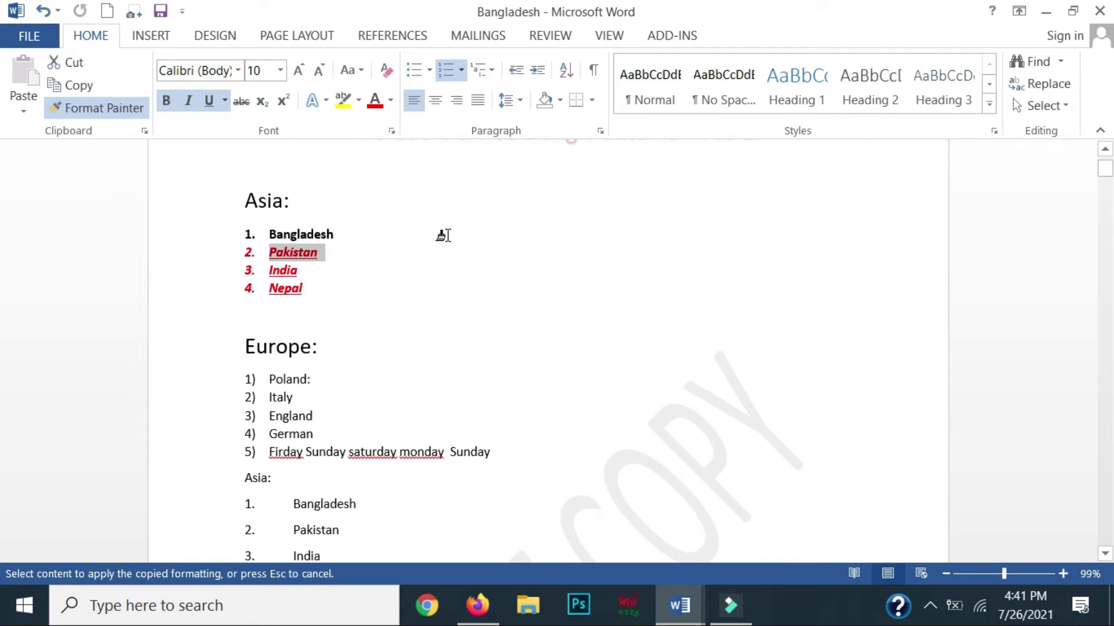
left_click_drag(1004, 578, 1013, 579)
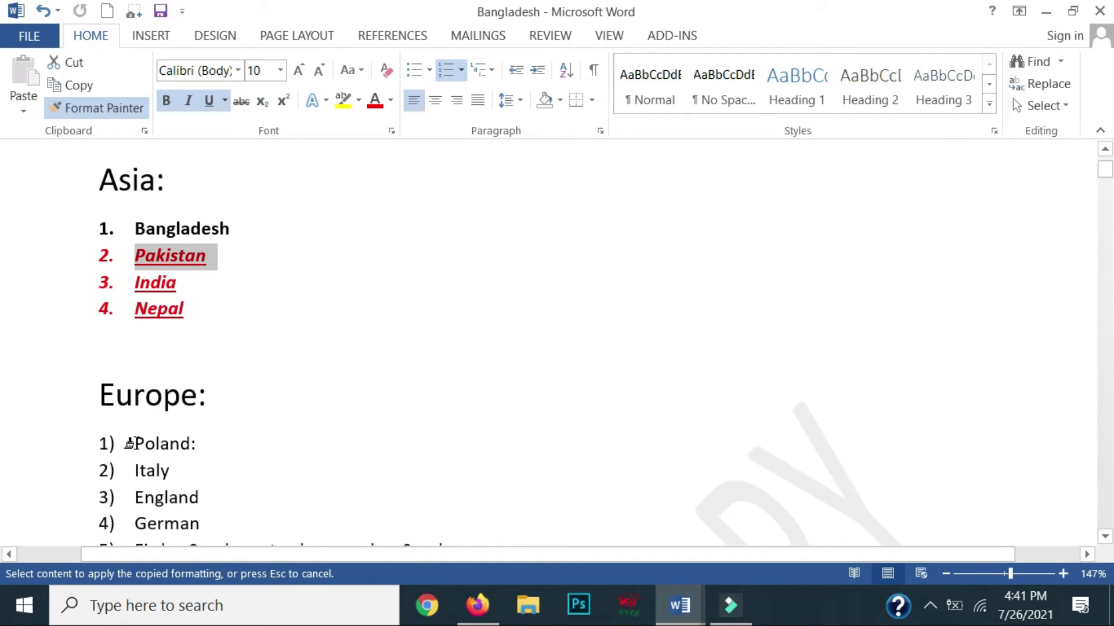
left_click(197, 445)
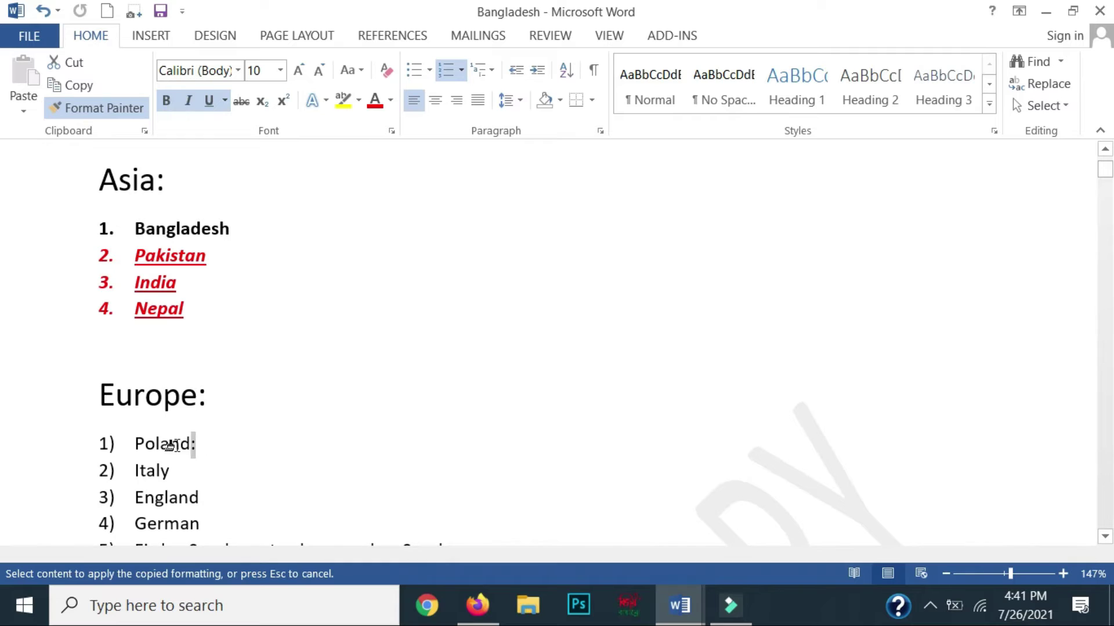
left_click_drag(196, 445, 98, 444)
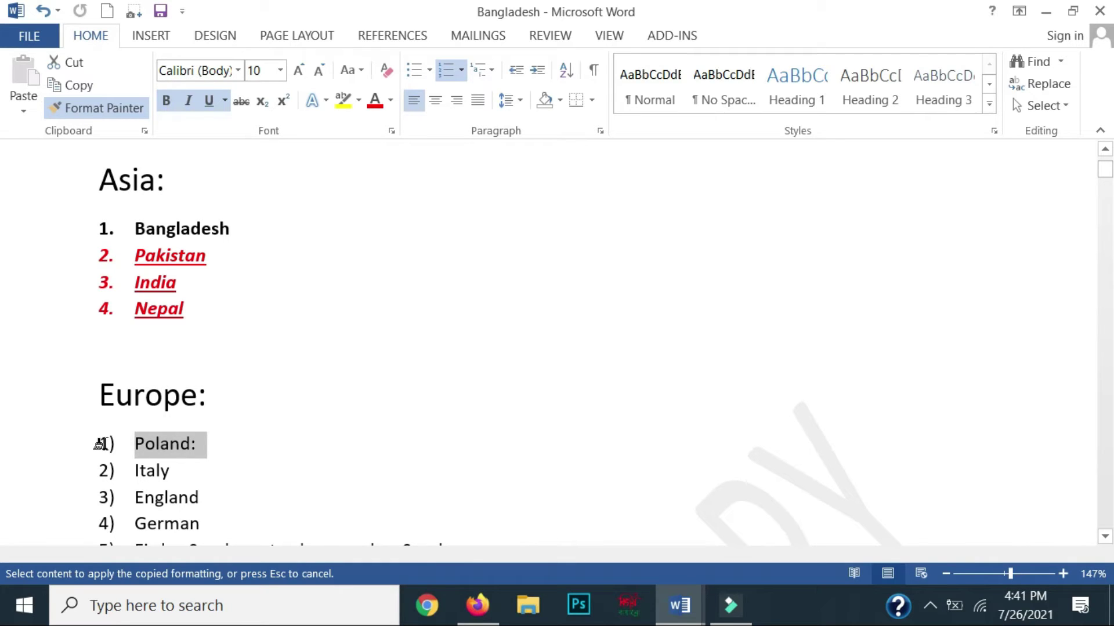
left_click_drag(129, 445, 130, 445)
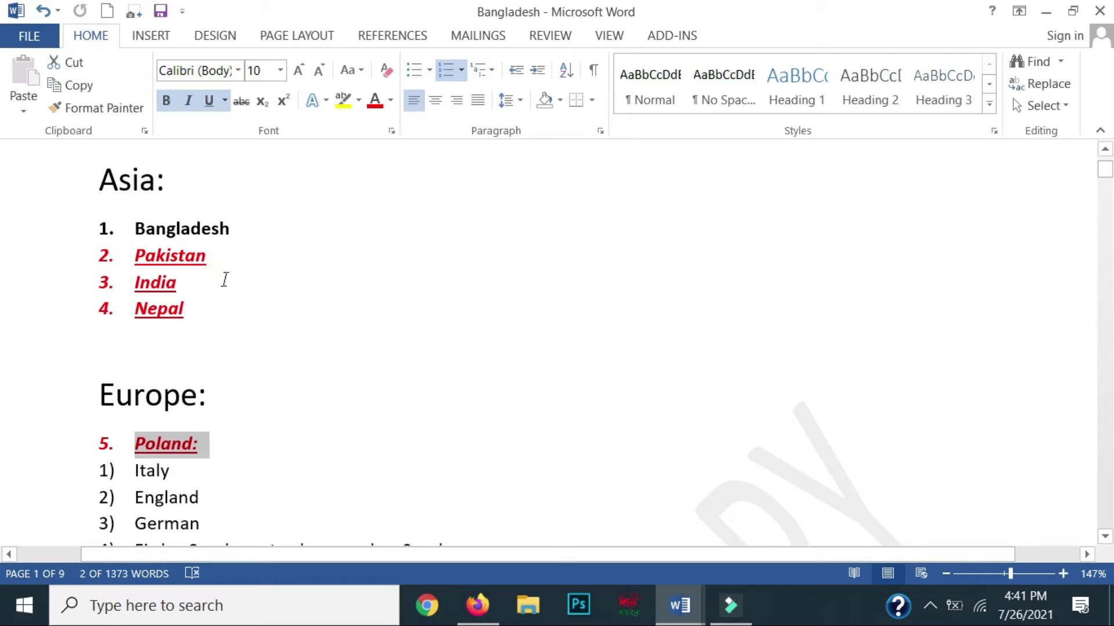
left_click_drag(207, 257, 117, 262)
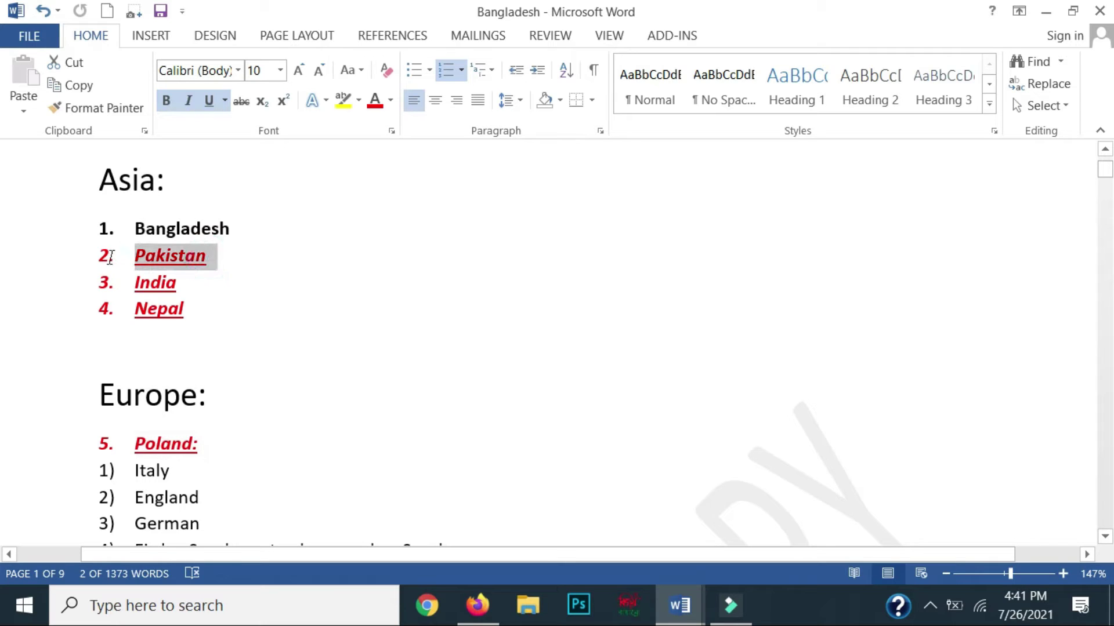
triple_click(214, 448)
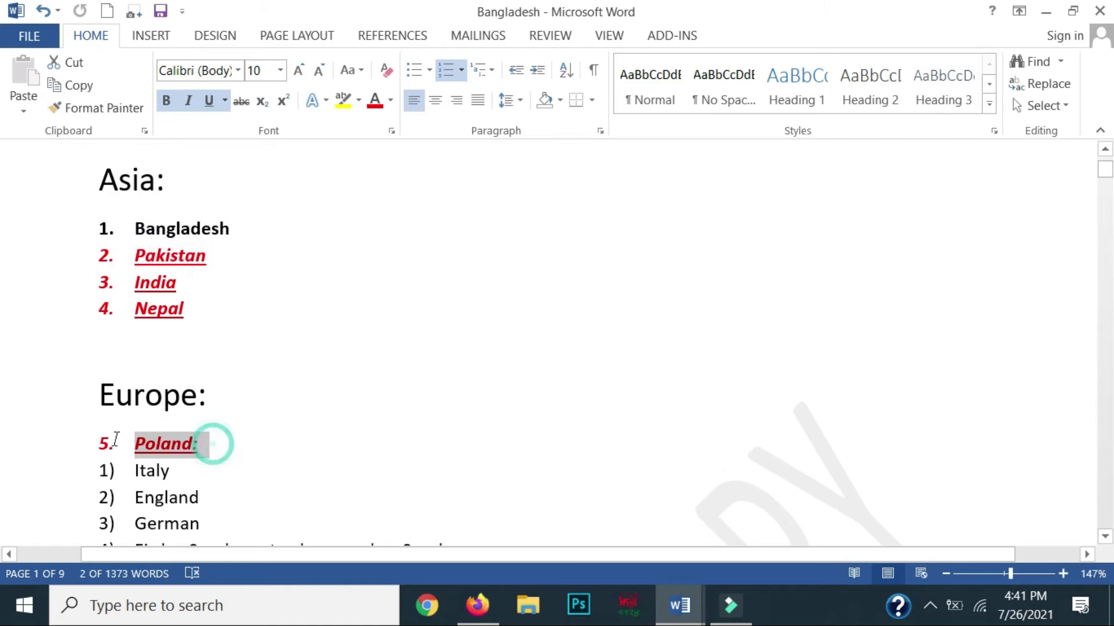
scroll(228, 387, "down", 2)
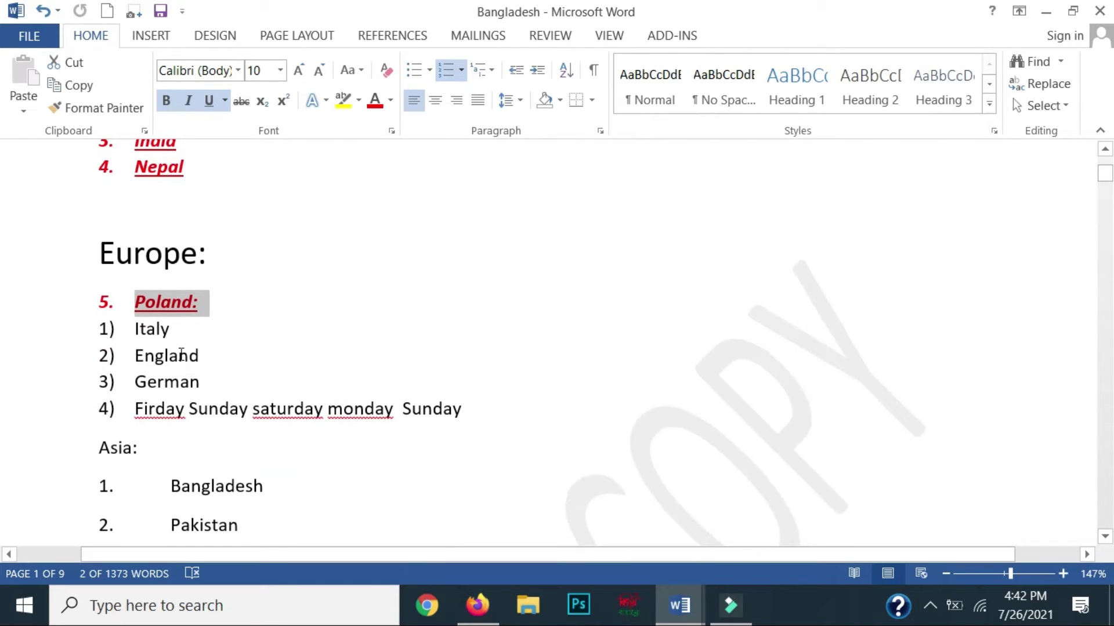
left_click(177, 330)
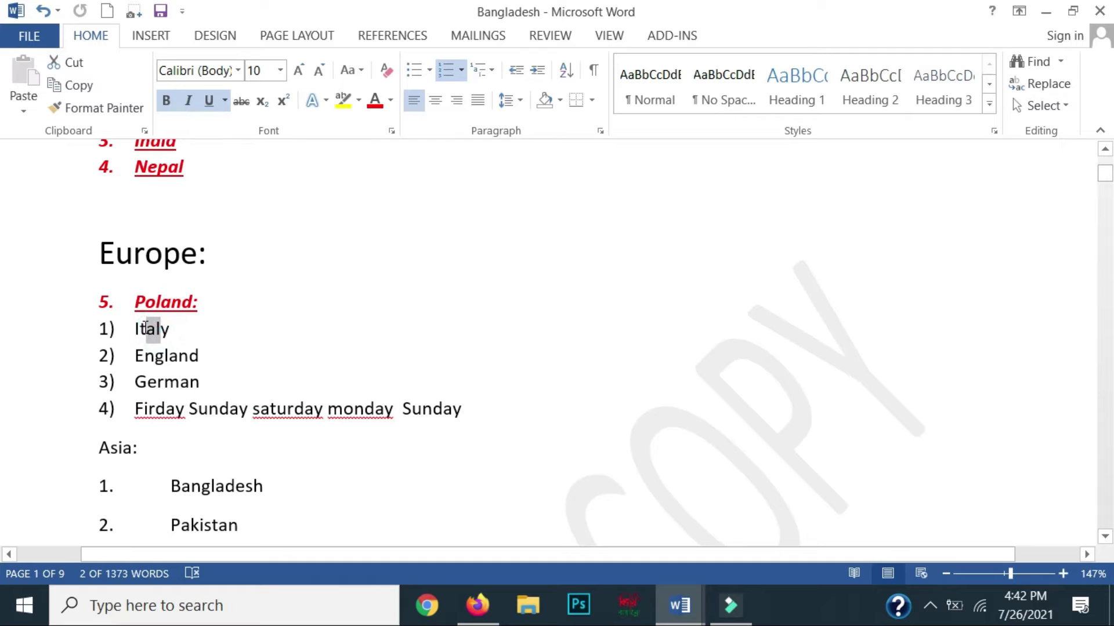
left_click(181, 326)
left_click_drag(181, 326, 135, 326)
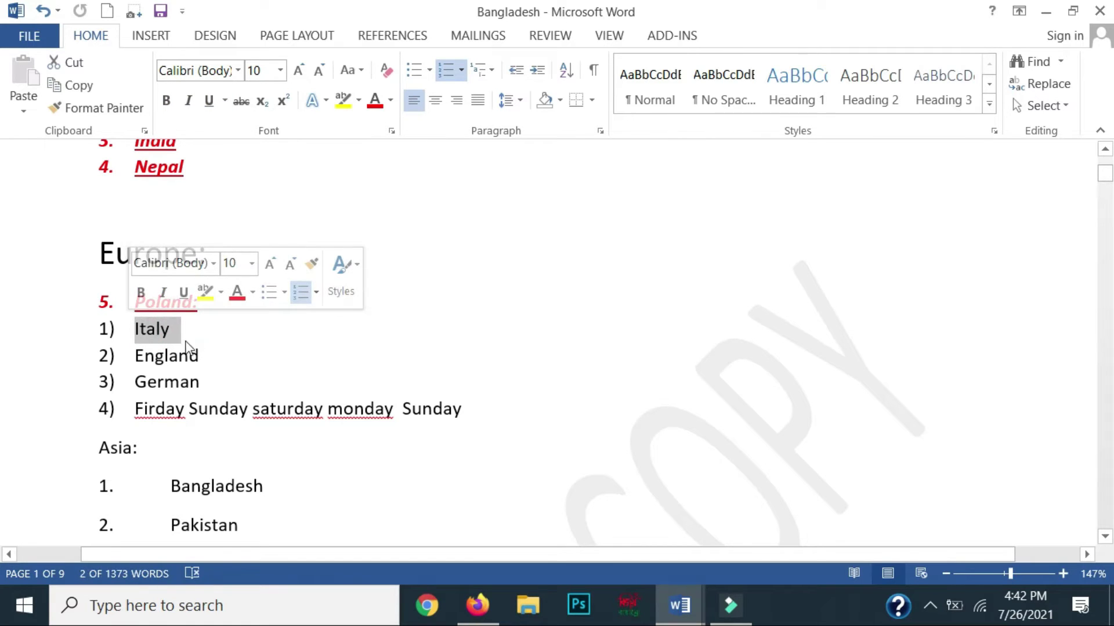
left_click(182, 328)
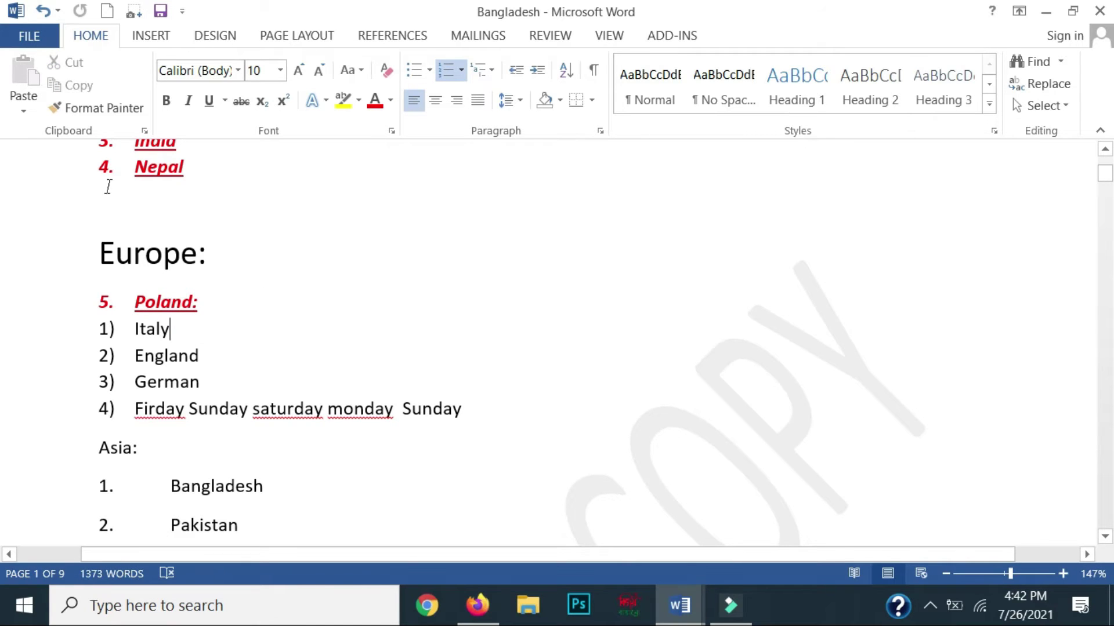
scroll(232, 309, "up", 2)
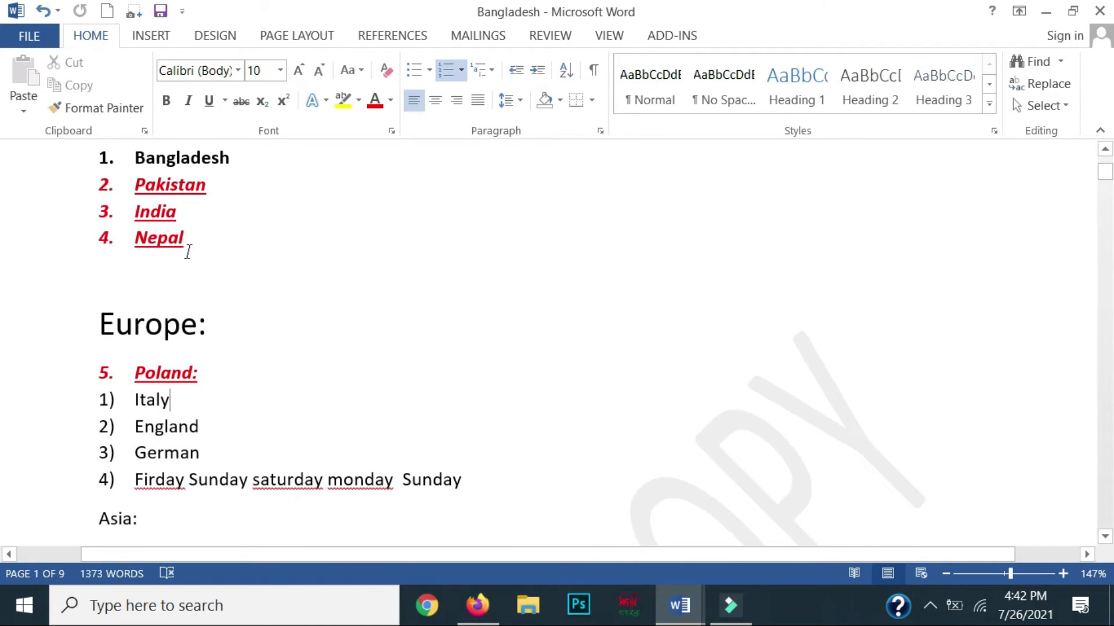
left_click_drag(194, 237, 152, 238)
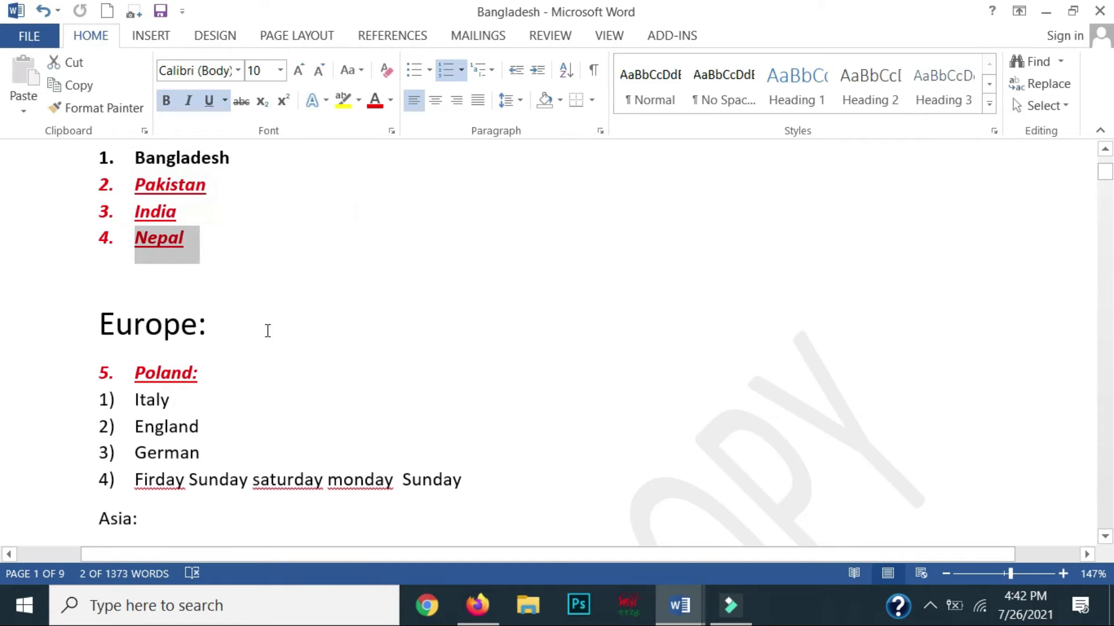
scroll(285, 354, "down", 2)
scroll(294, 373, "down", 6)
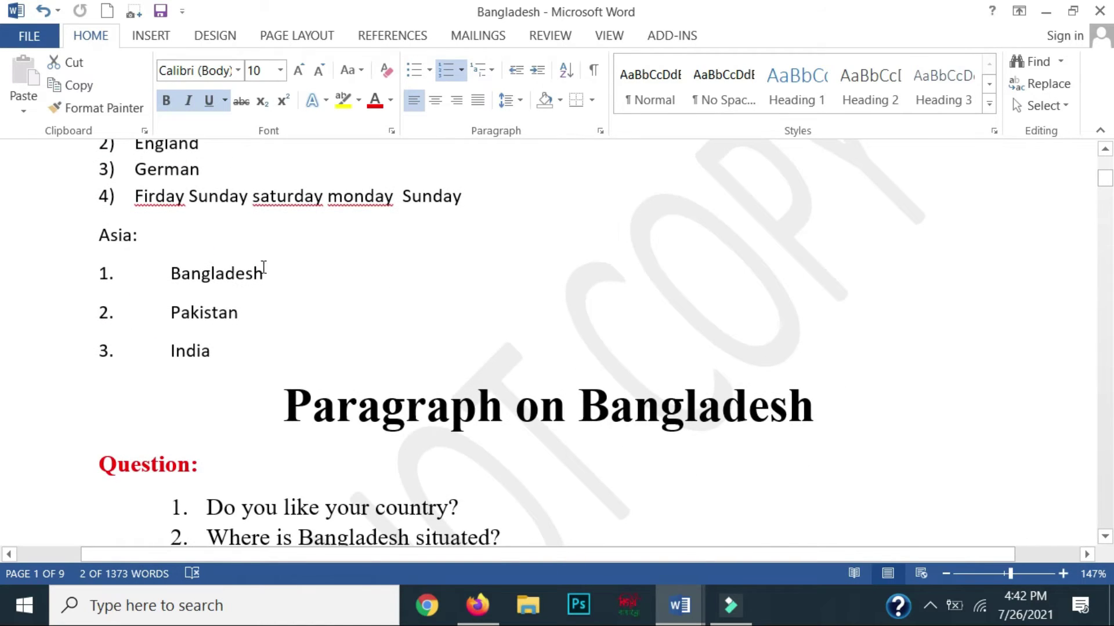
scroll(232, 250, "up", 4)
scroll(174, 264, "up", 6)
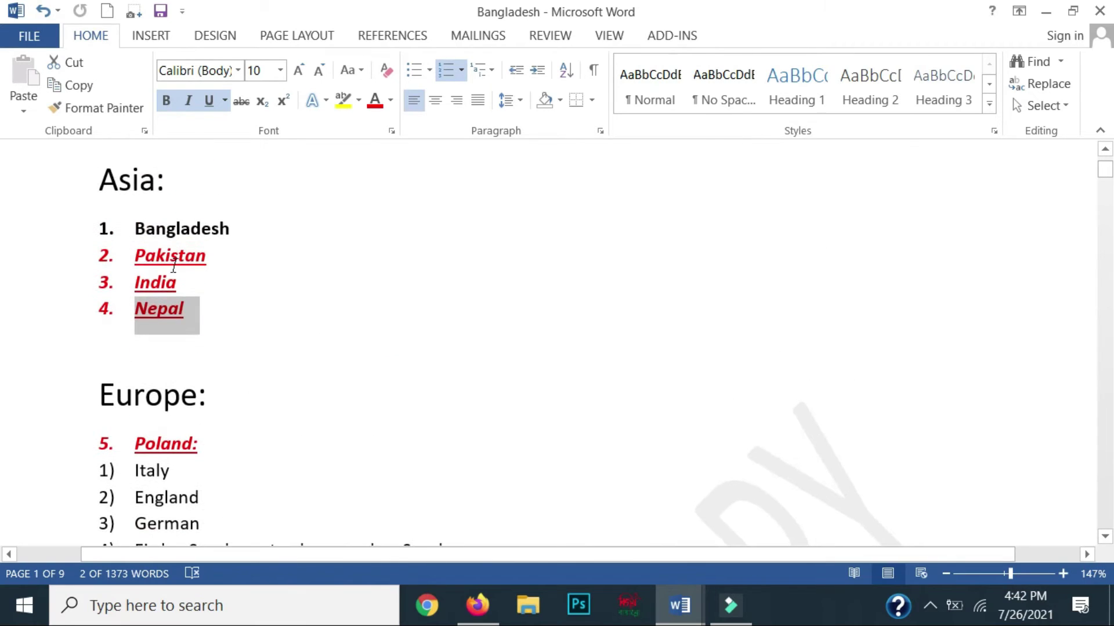
Format-paint Nepal's style onto England, the lower India entry and the 'Paragraph on Bangladesh' heading
left_click(90, 111)
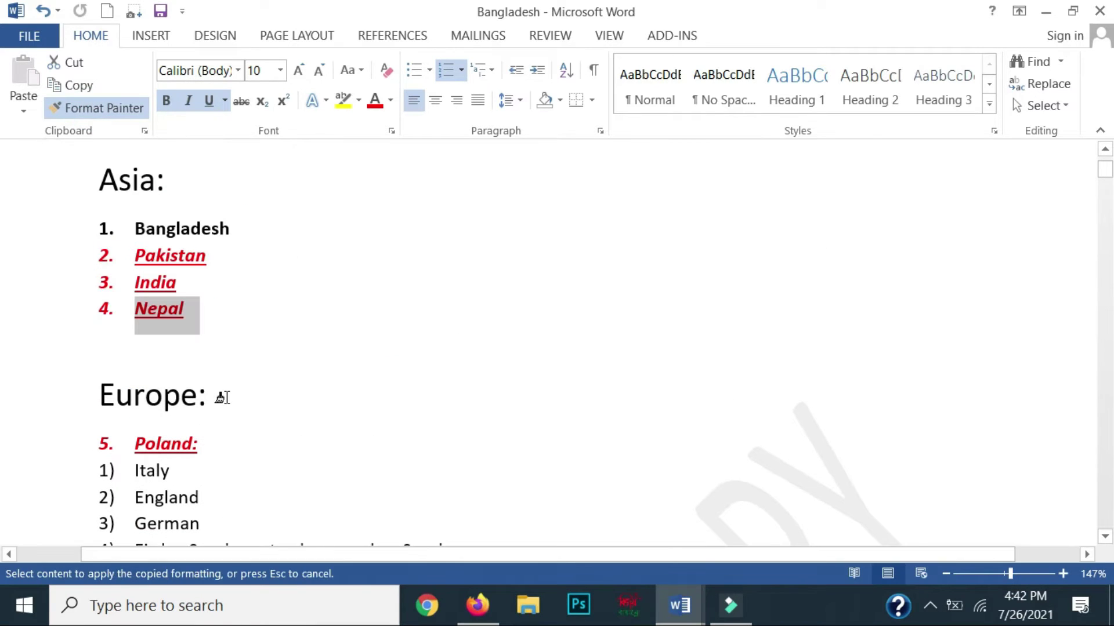
scroll(222, 398, "down", 2)
scroll(222, 398, "down", 4)
scroll(216, 383, "down", 1)
left_click_drag(201, 214, 120, 215)
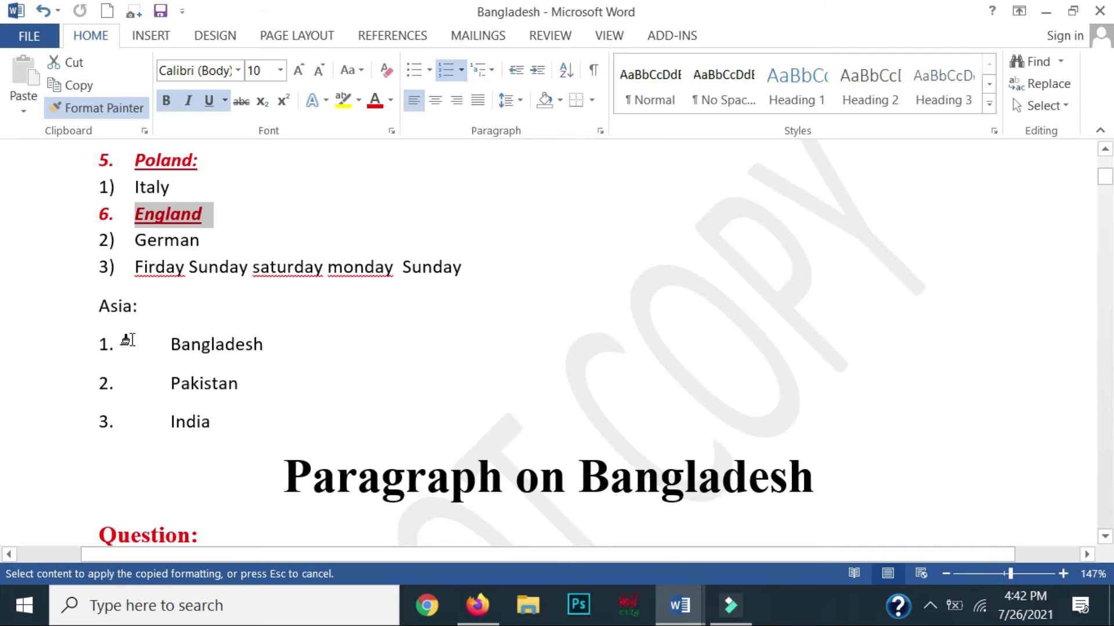
scroll(205, 420, "down", 2)
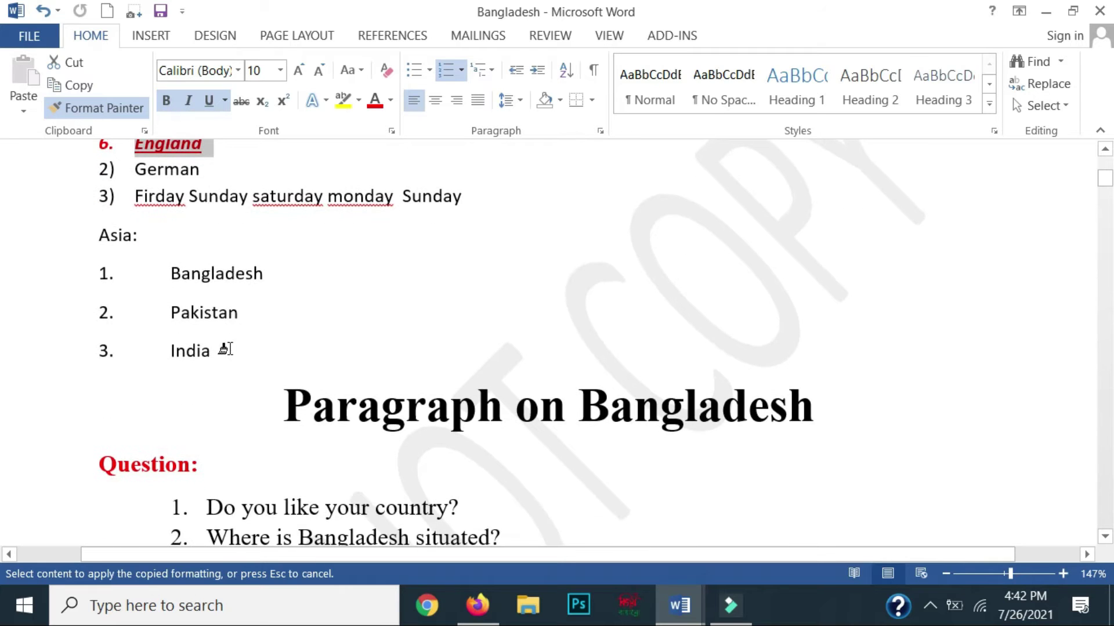
left_click_drag(217, 353, 164, 350)
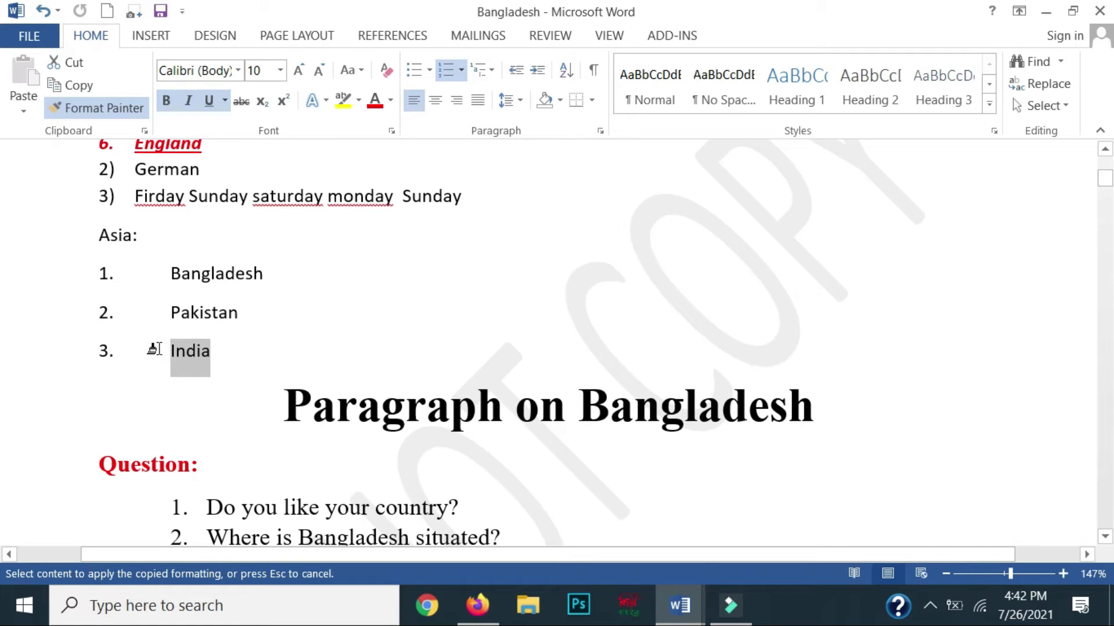
left_click_drag(155, 349, 157, 350)
scroll(269, 380, "down", 2)
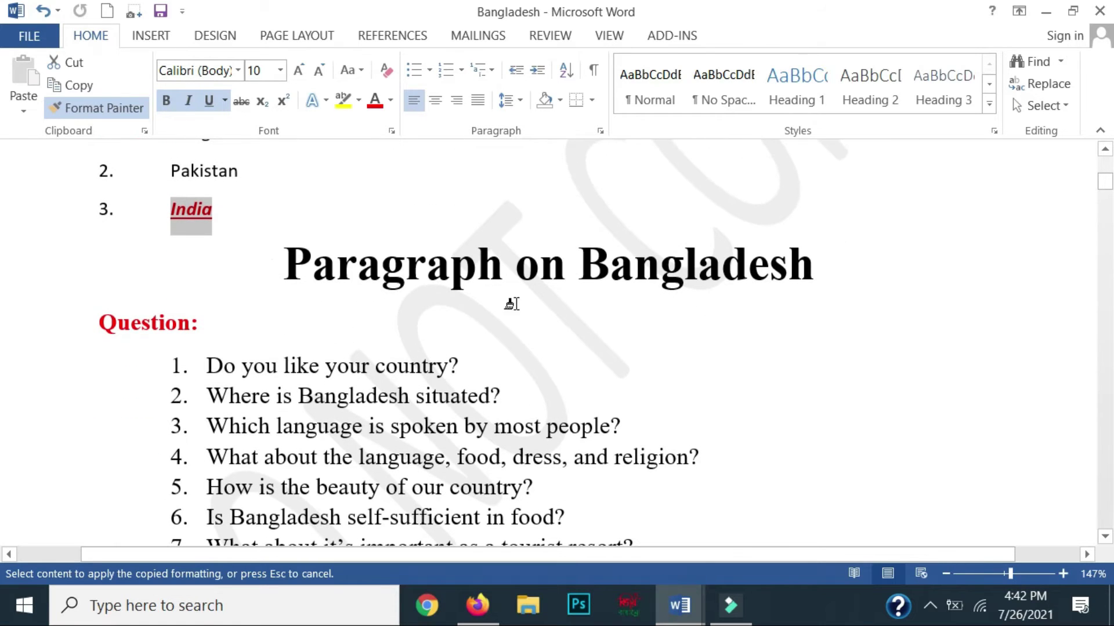
mouse_move(812, 268)
left_mouse_down()
mouse_move(372, 263)
mouse_move(393, 274)
left_mouse_up()
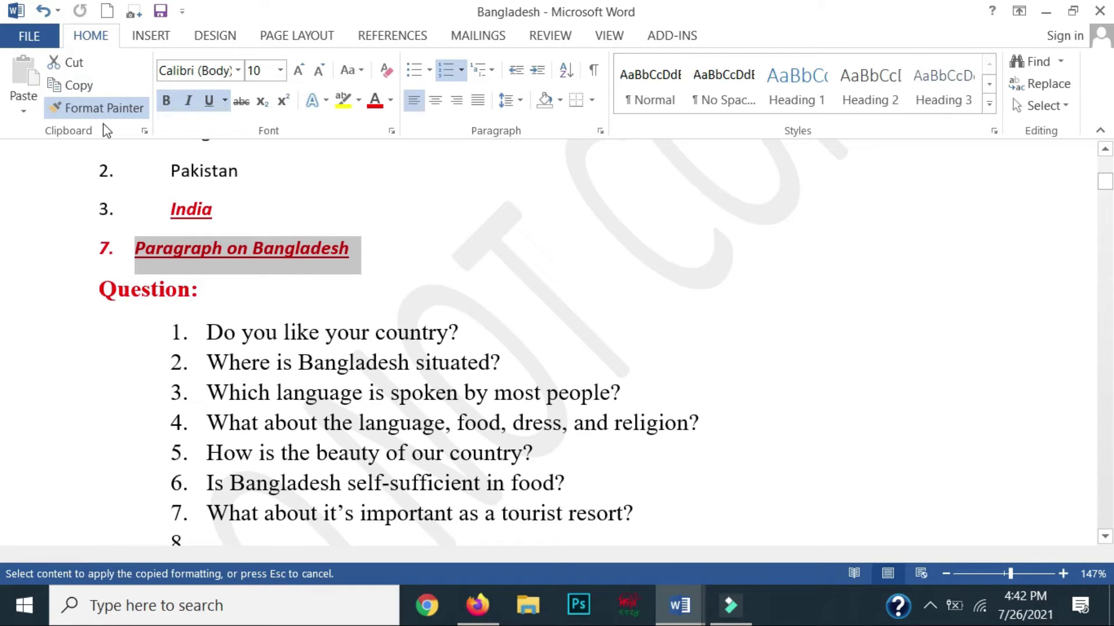
Open the Clipboard pane and select the Asia list items
left_click(145, 131)
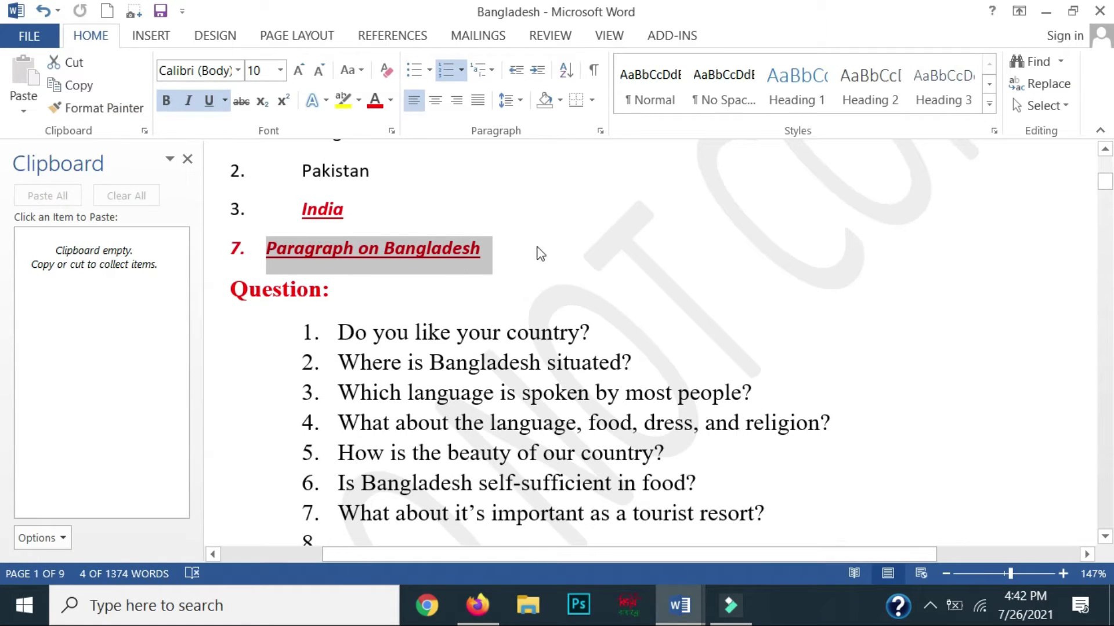
scroll(509, 277, "up", 1)
scroll(510, 277, "up", 1)
scroll(508, 276, "up", 3)
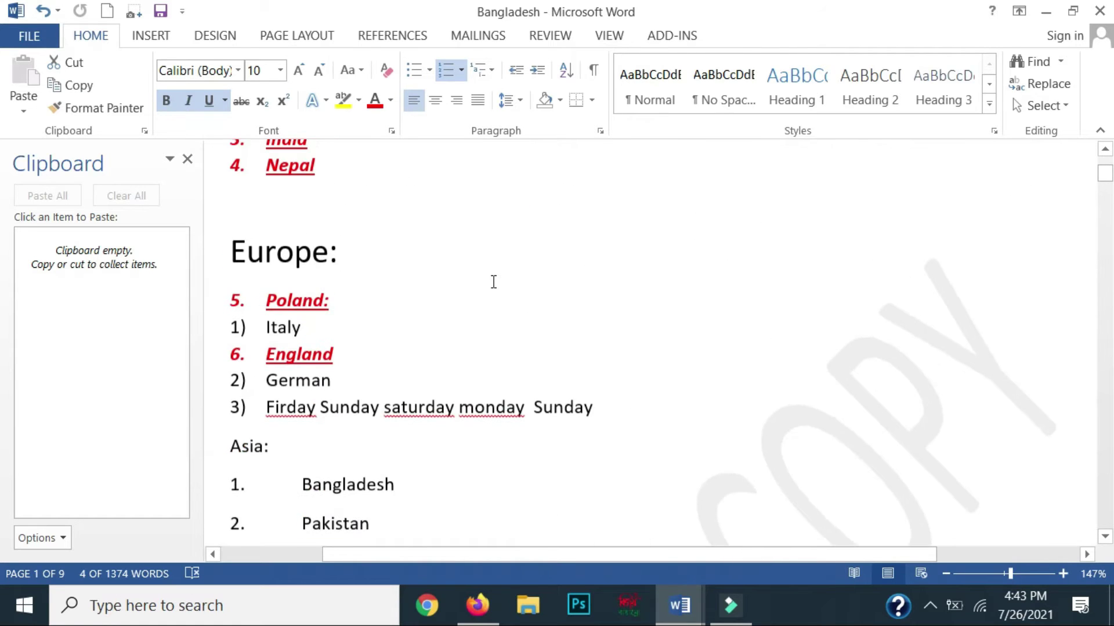
scroll(495, 282, "up", 1)
scroll(490, 284, "up", 3)
scroll(491, 284, "down", 2)
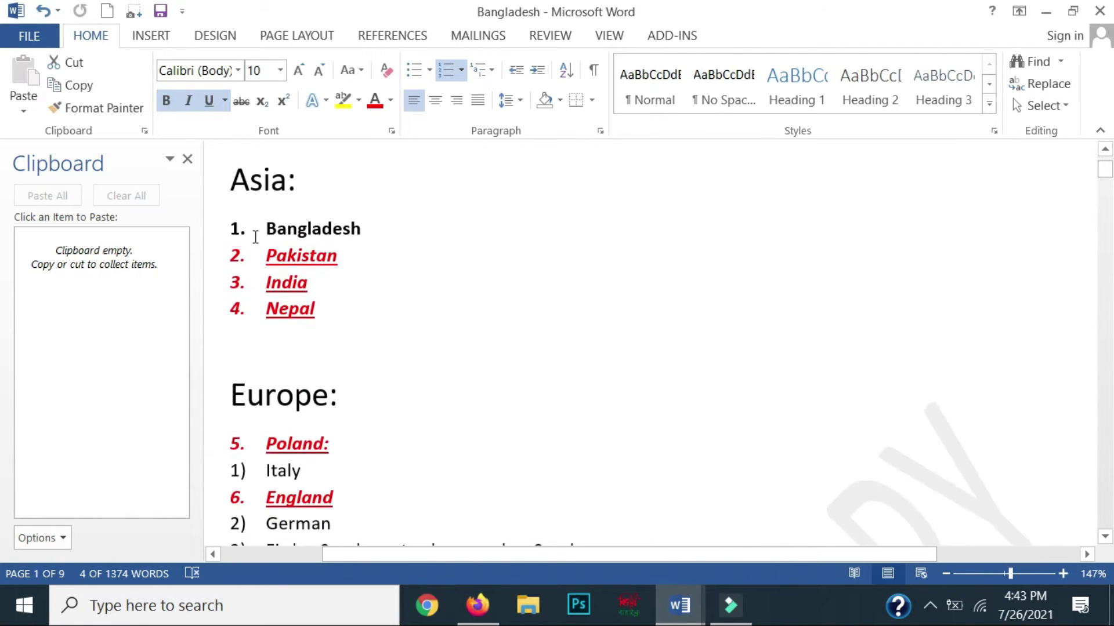
left_click_drag(266, 228, 328, 307)
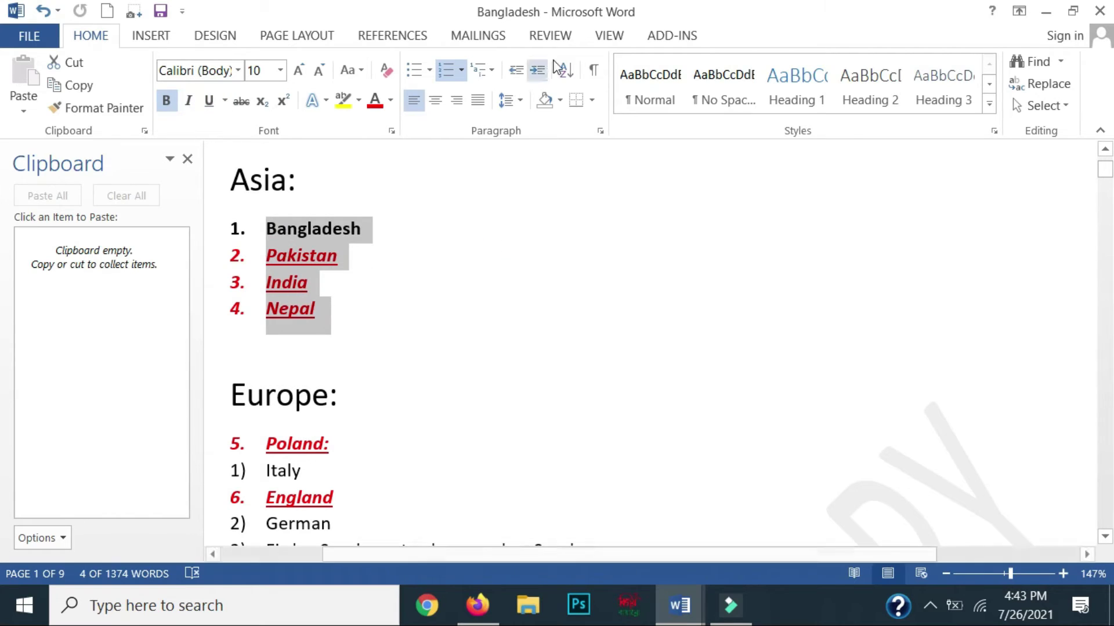
Clear all formatting from the Asia list so Bangladesh through Nepal become plain, unnumbered text
left_click(382, 68)
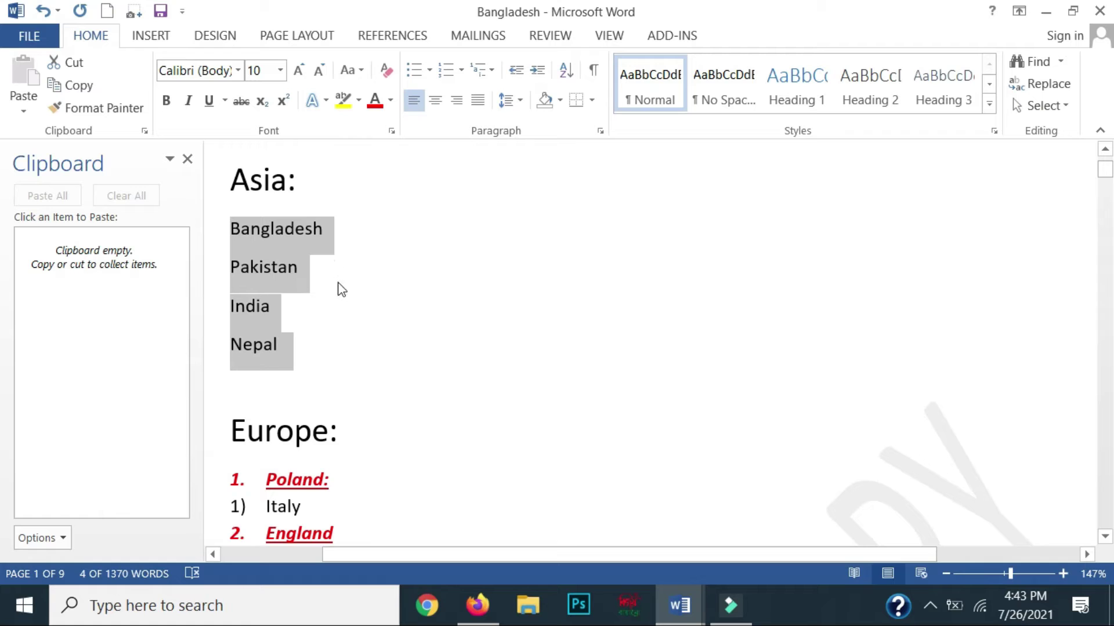
key("ctrl+z")
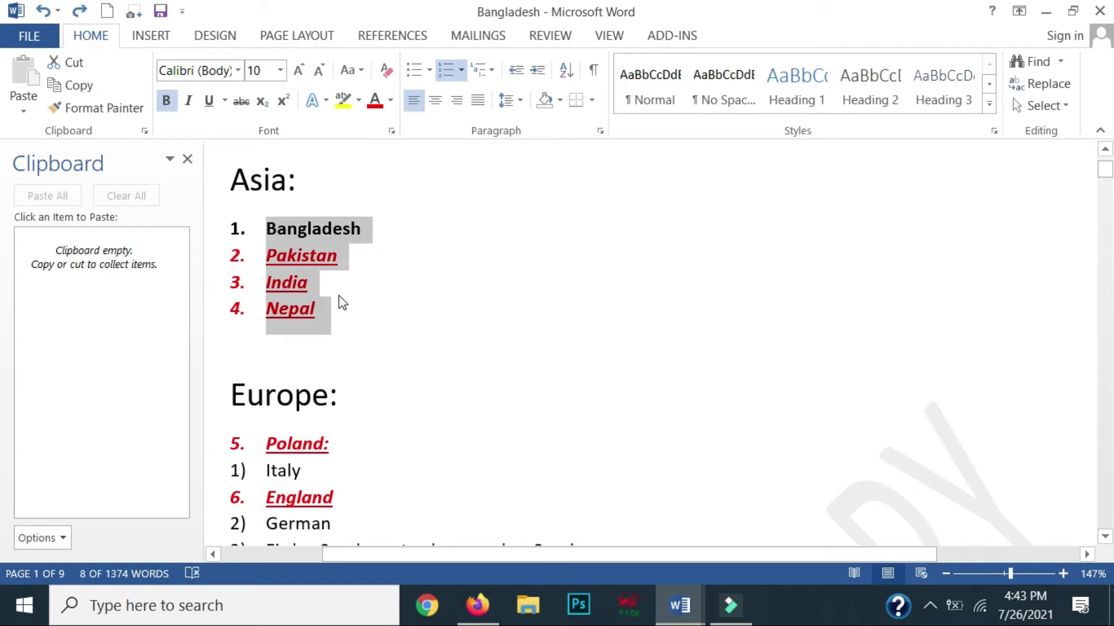
left_click(385, 70)
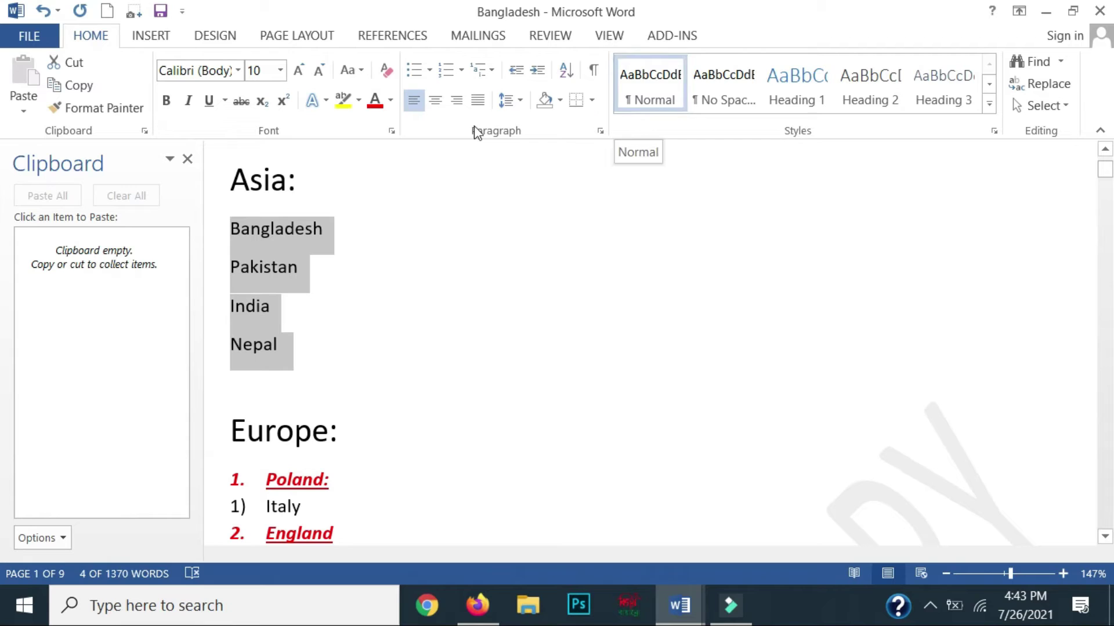
key("ctrl+z")
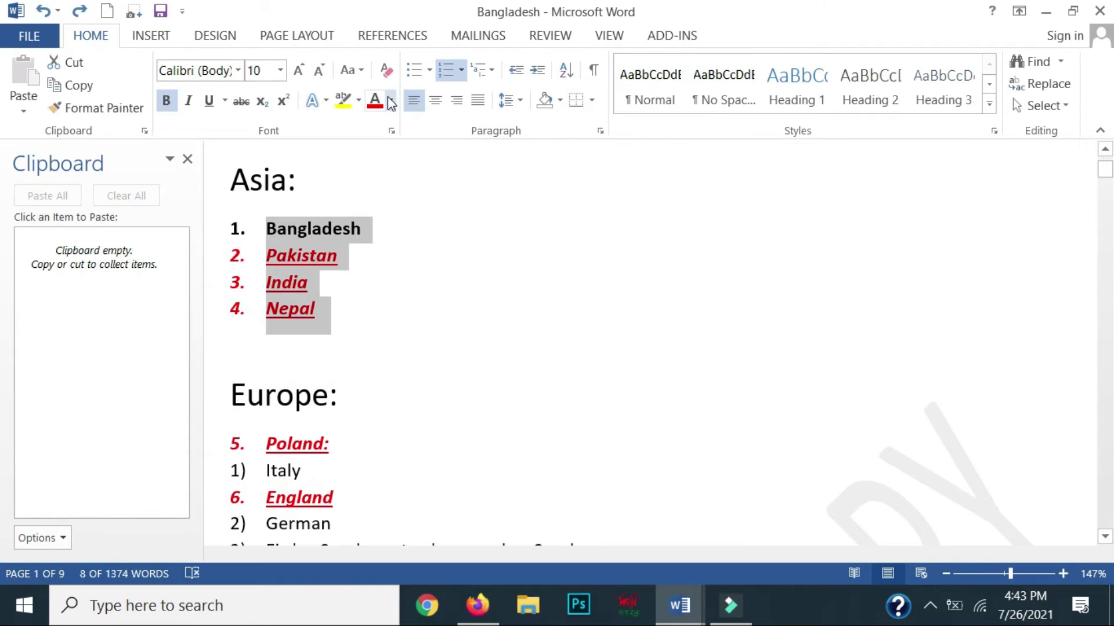
left_click(386, 71)
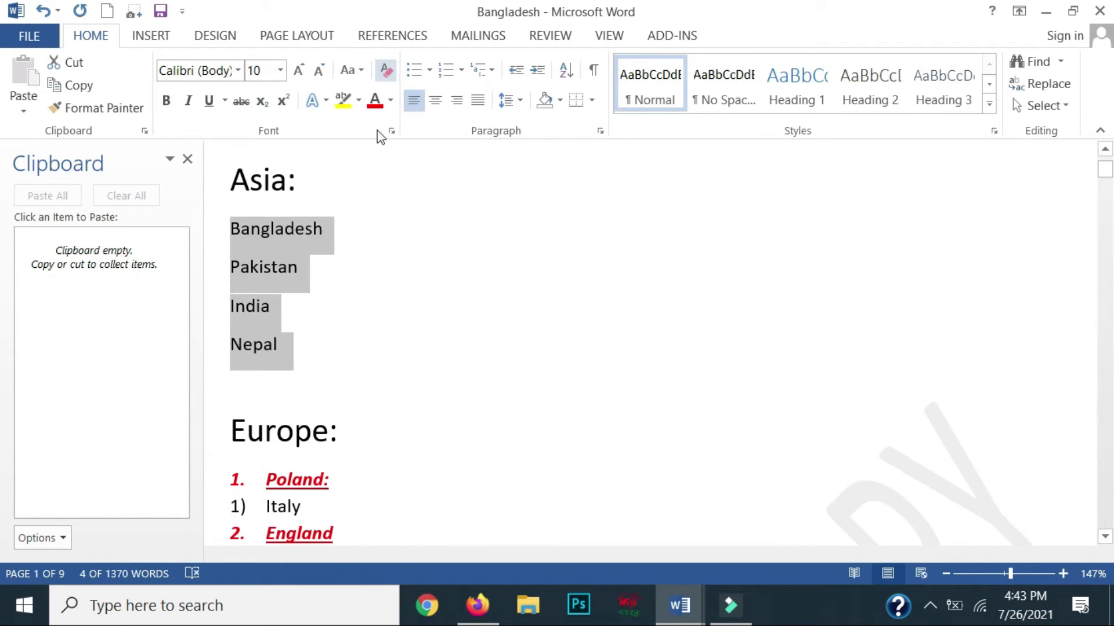
left_click(297, 343)
Make Bangladesh, Pakistan, India and Nepal bold and italic, and zoom in on the page
left_click_drag(297, 341, 231, 224)
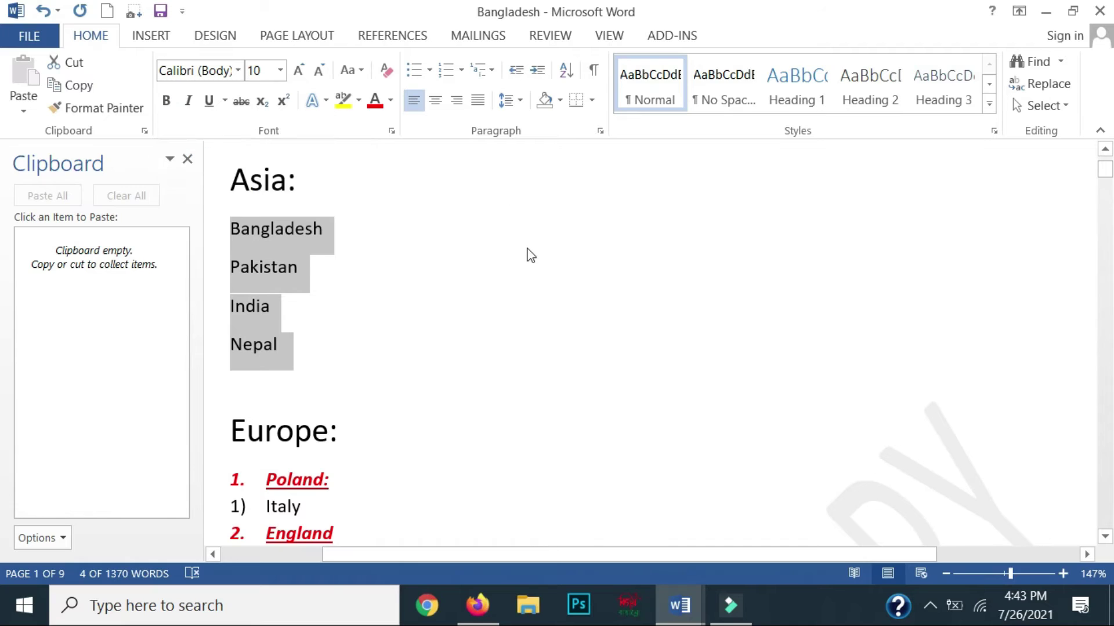
key("ctrl+b")
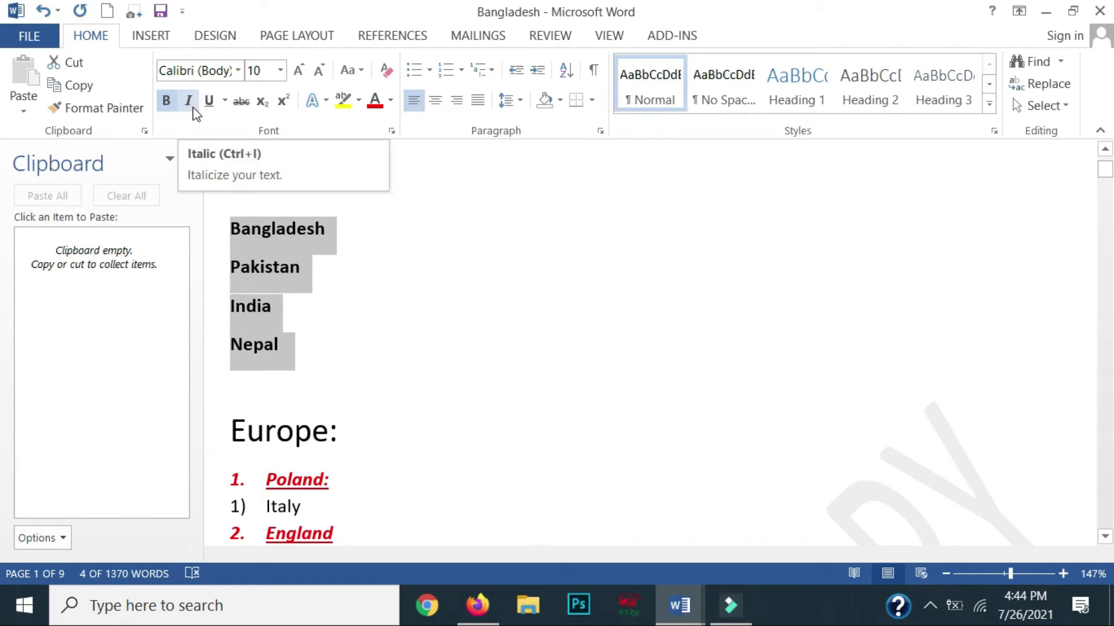
left_click(193, 108)
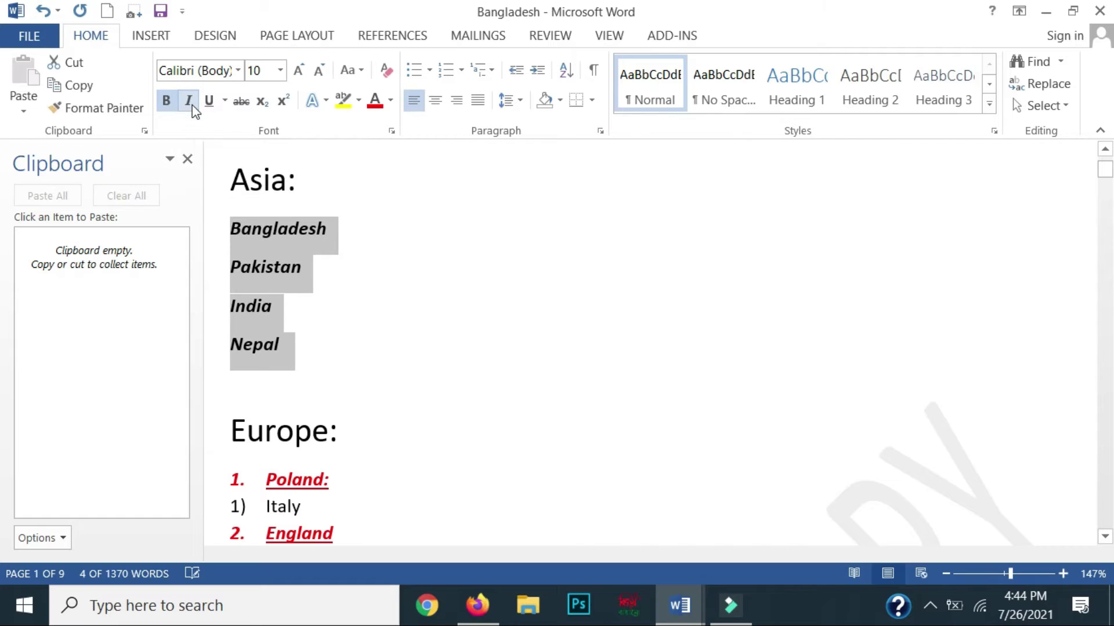
left_click(1014, 574)
left_click(1028, 578)
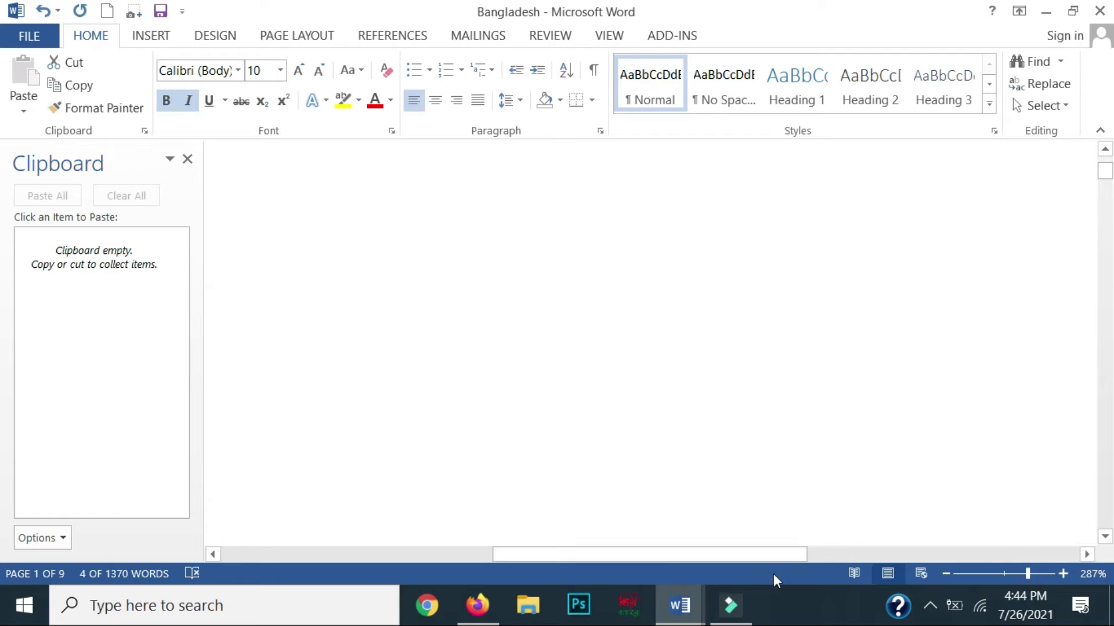
Remove italics from the four Asia country names
left_click_drag(721, 555, 538, 555)
left_click_drag(1104, 185, 1105, 172)
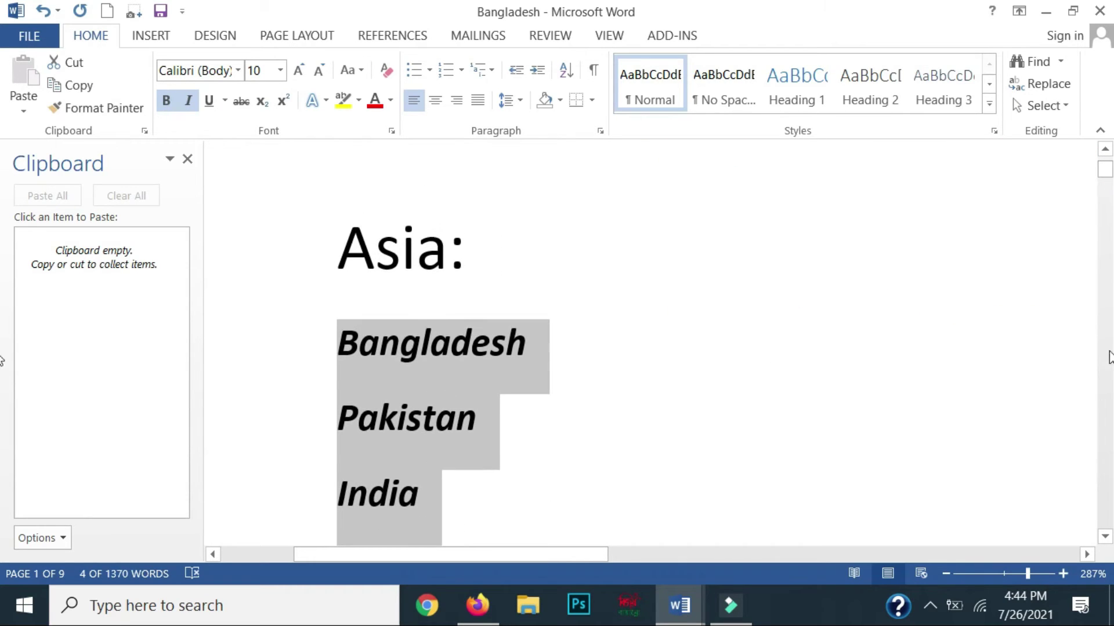
left_click(1105, 536)
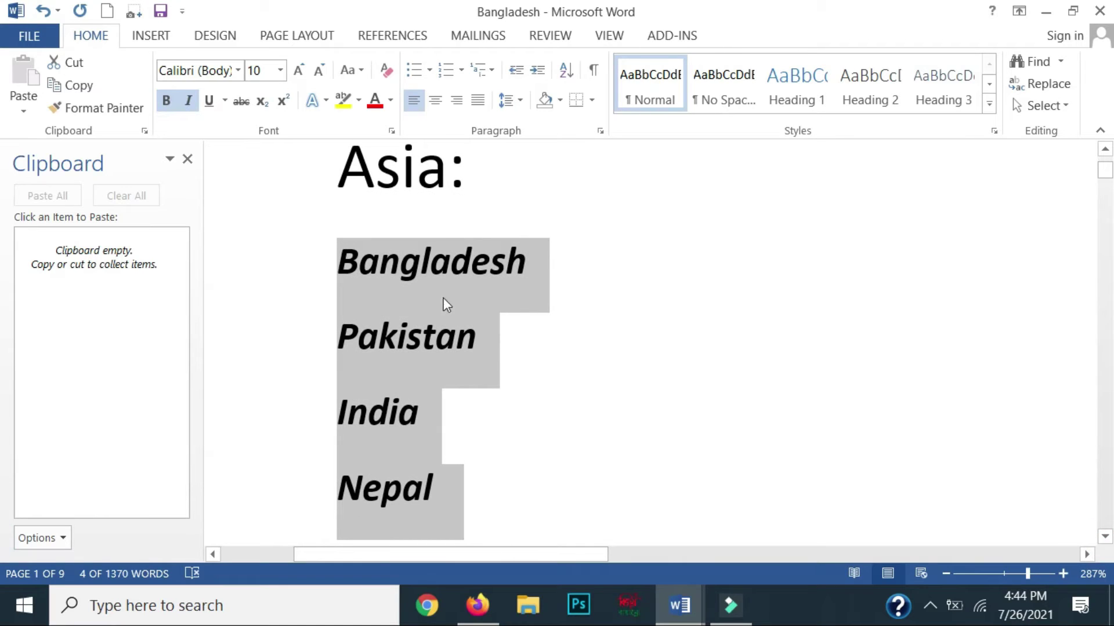
left_click(189, 103)
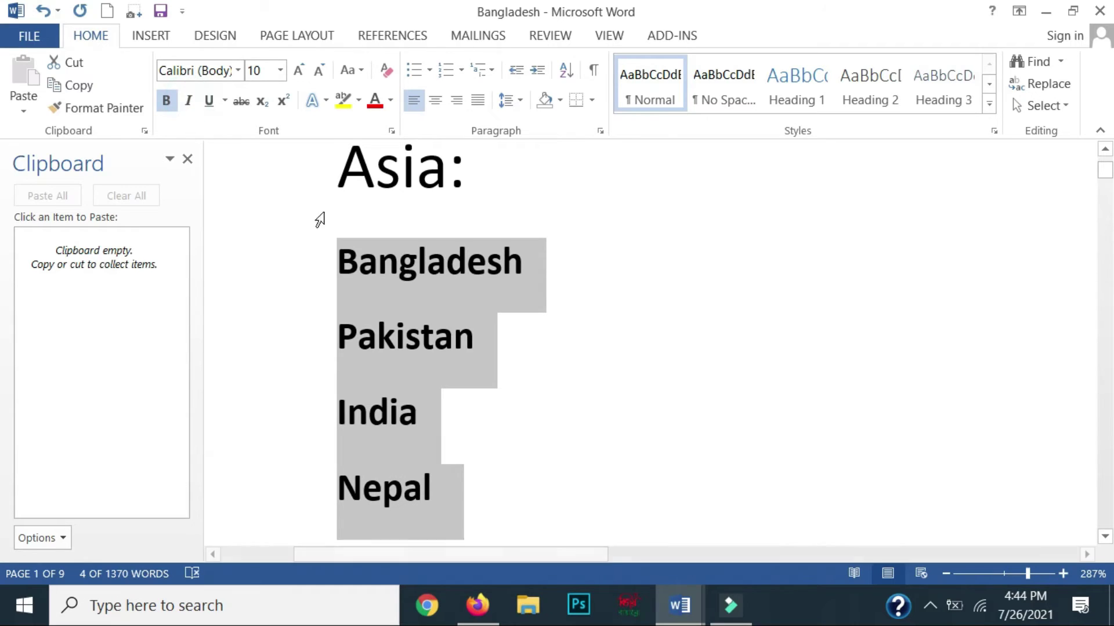
left_click(437, 297)
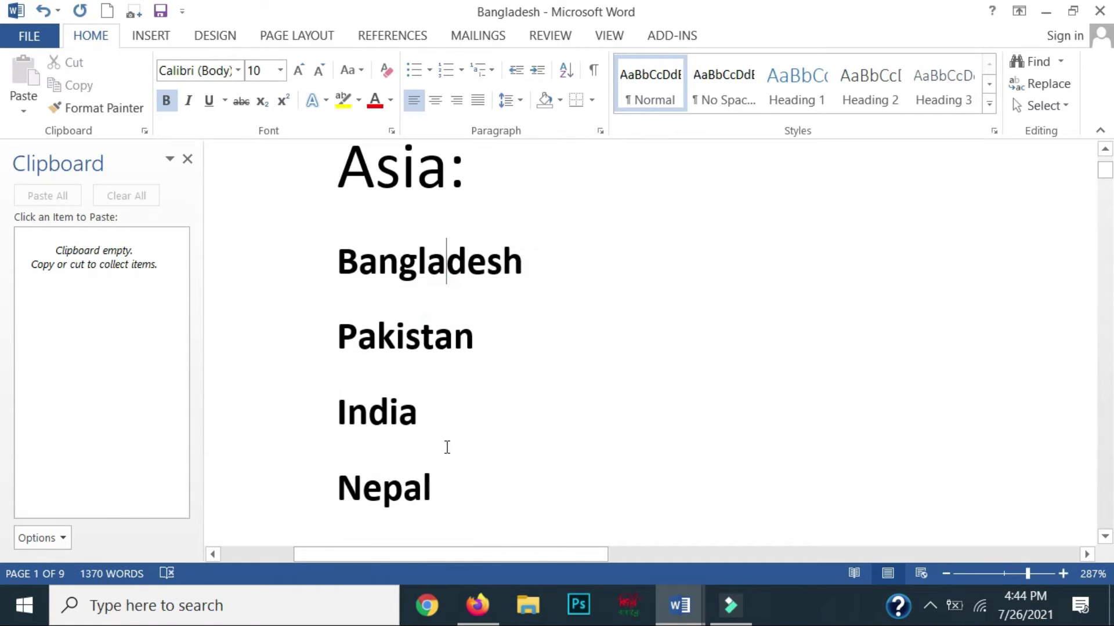
Test italic typing after Bangladesh, delete the stray letter and turn italic back off
left_click(523, 262)
left_click(194, 100)
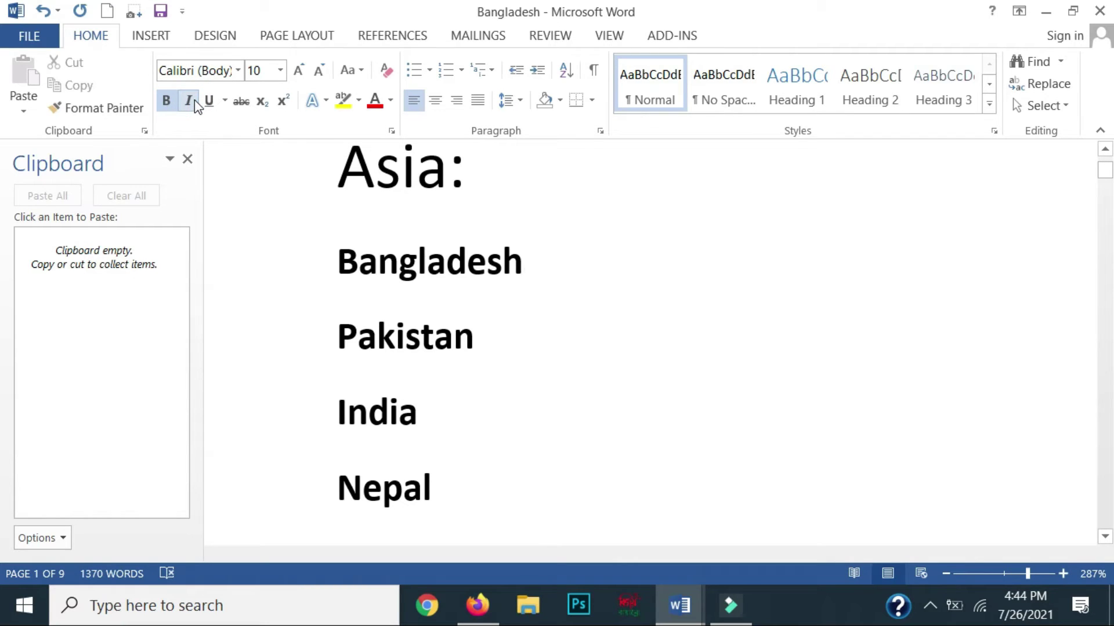
type("f")
key("BackSpace")
left_click(188, 100)
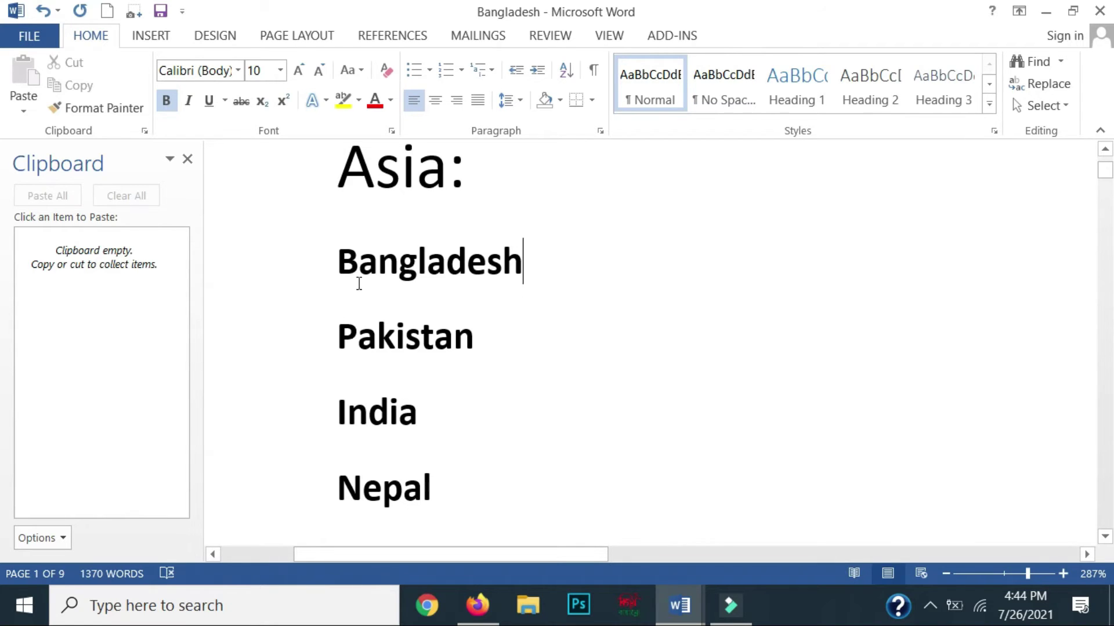
mouse_move(338, 273)
left_mouse_down()
mouse_move(487, 289)
mouse_move(526, 306)
left_mouse_up()
left_click(526, 305)
left_click(337, 261)
triple_click(523, 260)
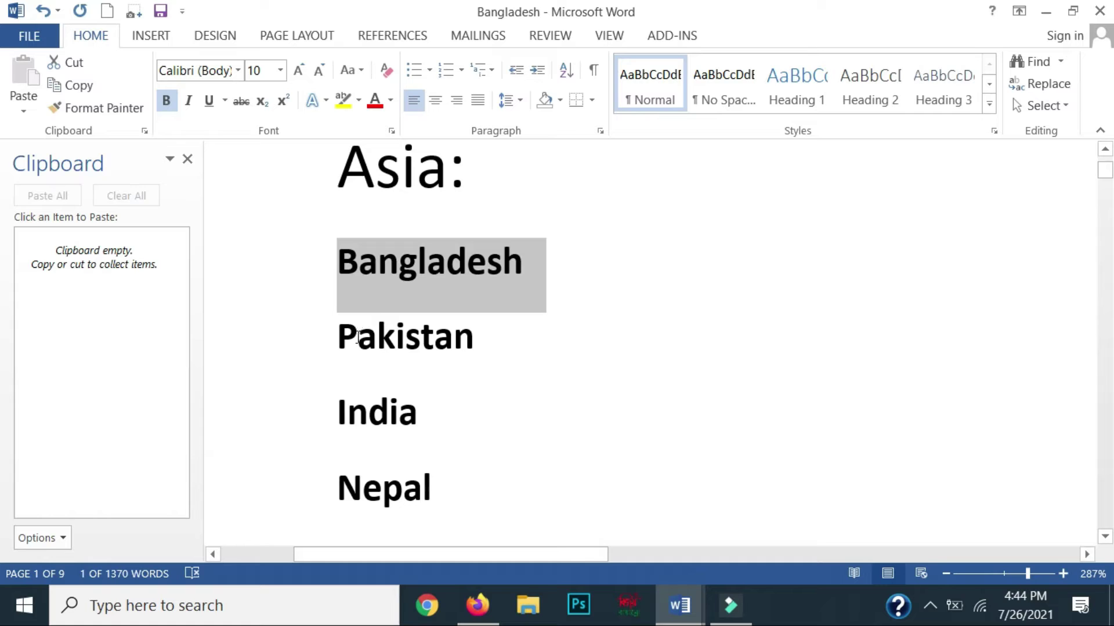
left_click(339, 255)
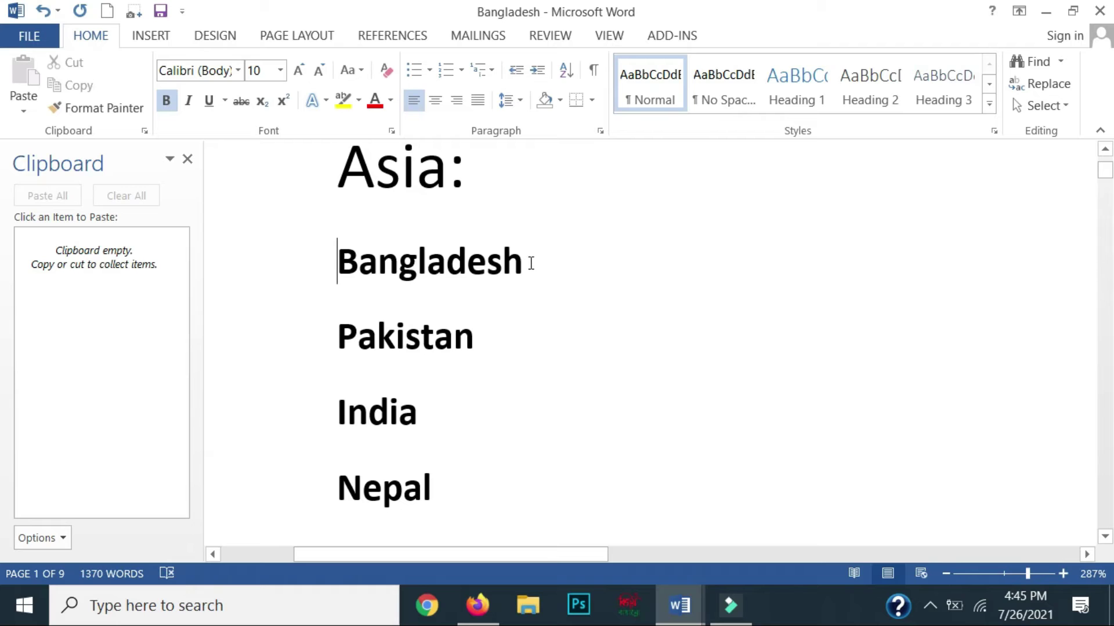
Reselect Bangladesh through Nepal using Shift+arrow keys
key("shift+Right")
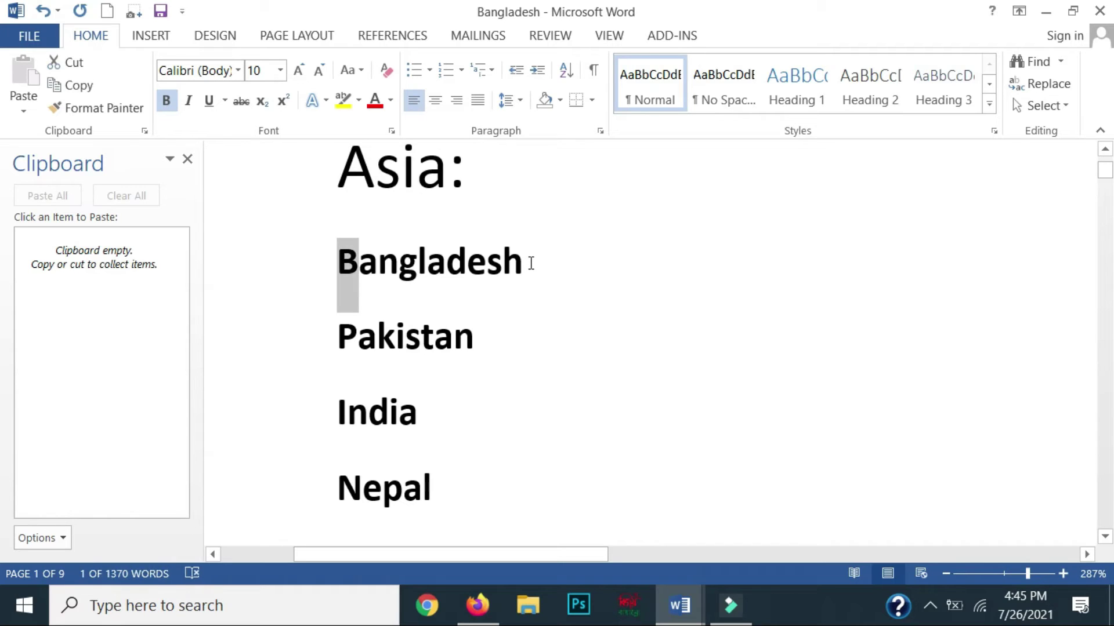
key("shift+Right")
key("shift+Right")
key("shift+Right")
key("shift+Right")
key("shift+Right")
key("shift+Right")
key("shift+Right")
key("shift+Right")
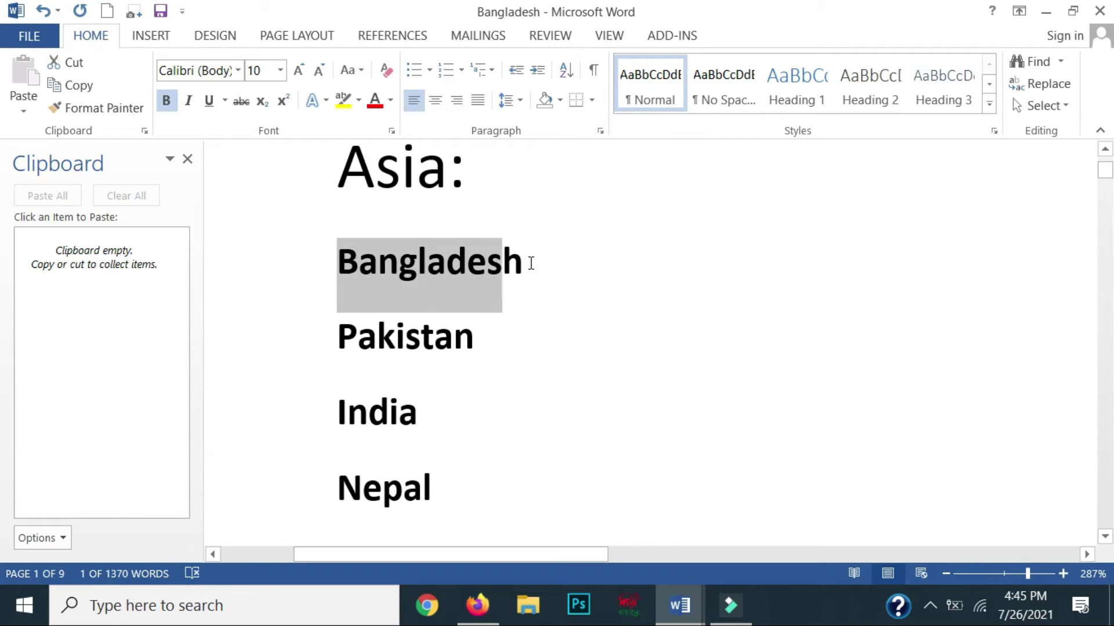
key("shift+Right")
key("shift+Right")
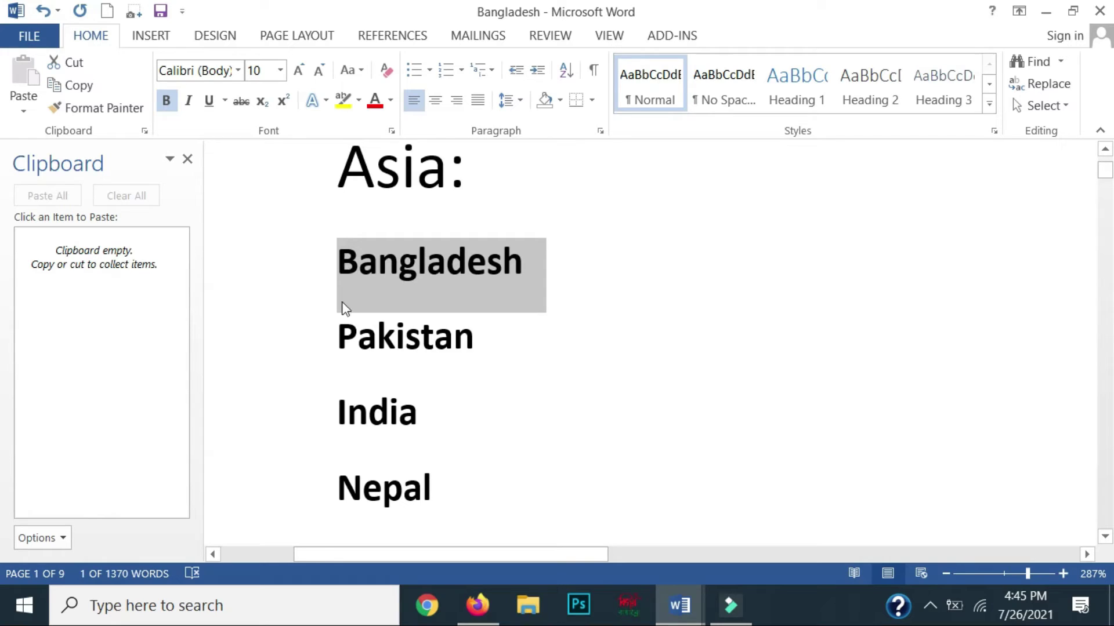
left_click(341, 261)
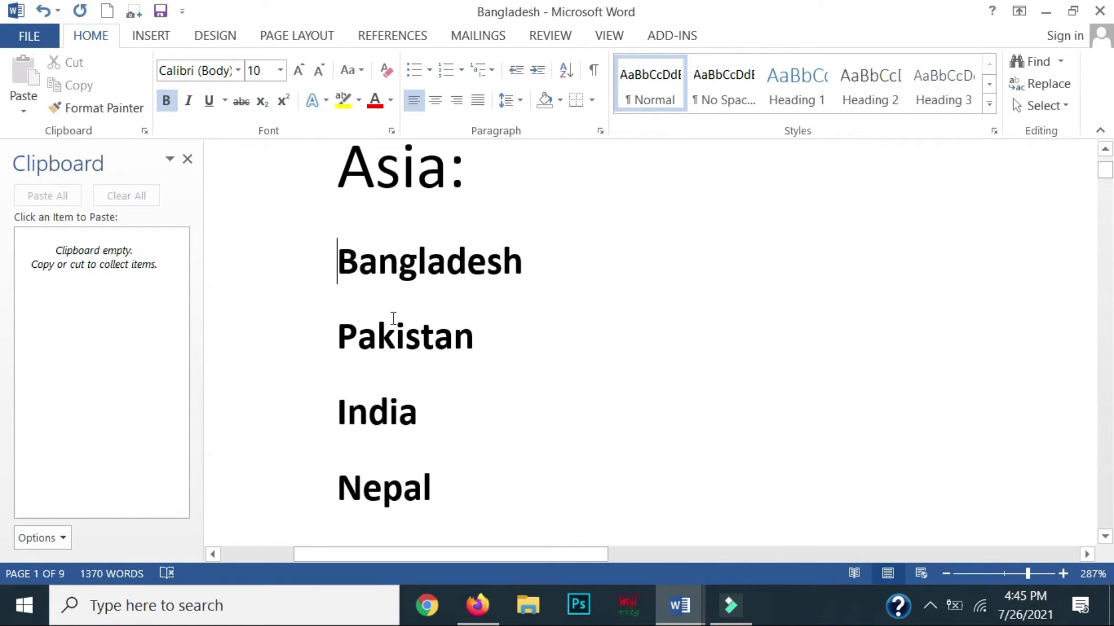
key("shift+Down")
key("shift+Down")
key("shift+Down")
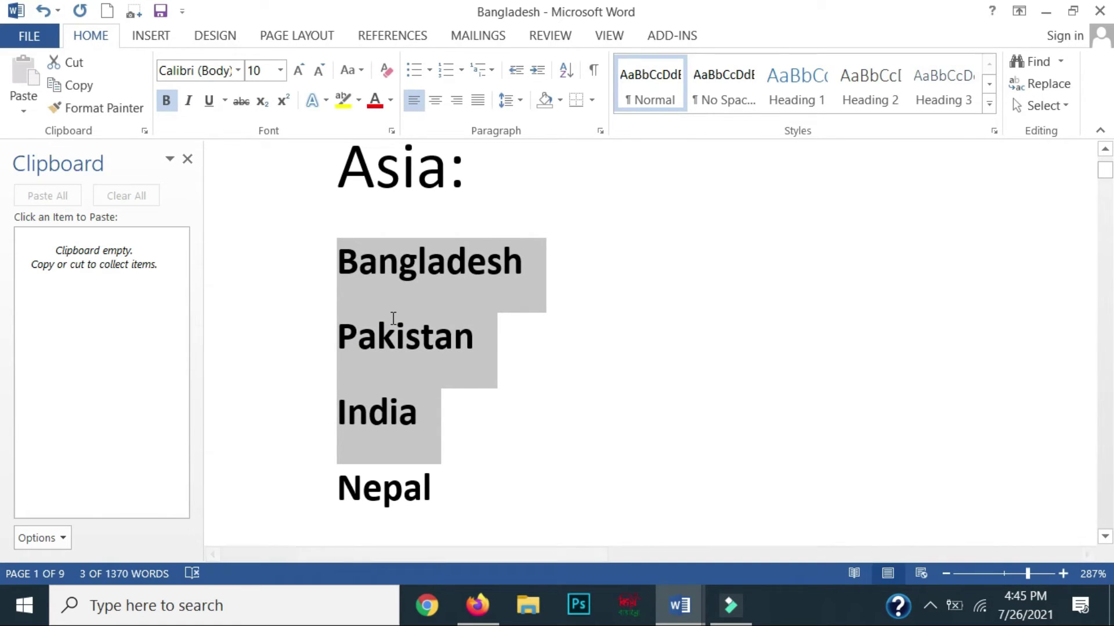
key("shift+Down")
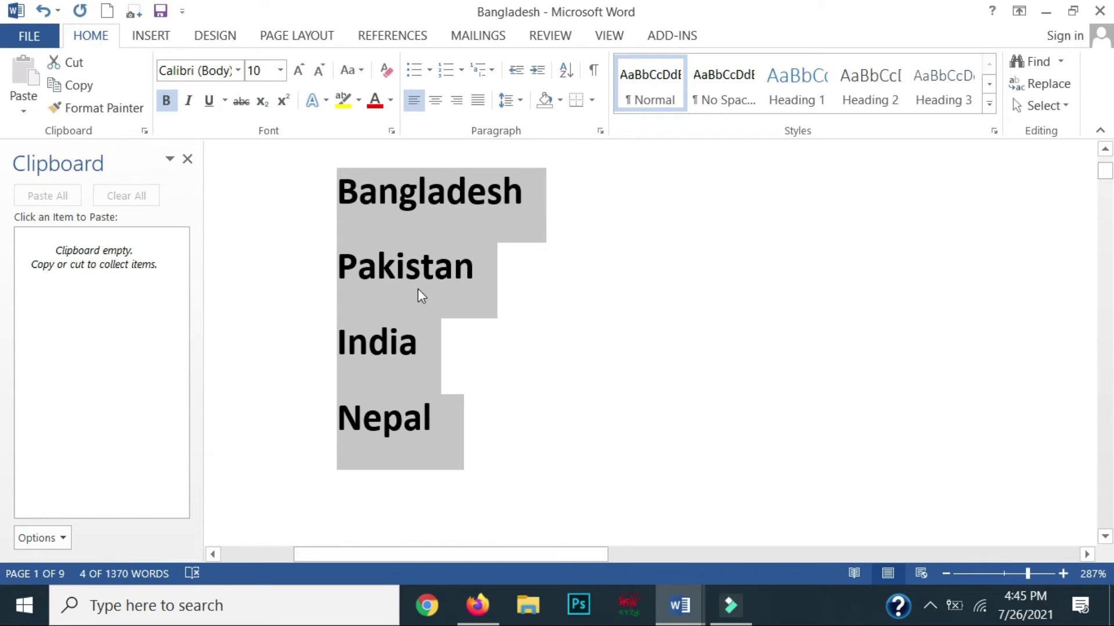
Keep Bangladesh, Pakistan, India and Nepal bold and add italic and underline to them
left_click(167, 102)
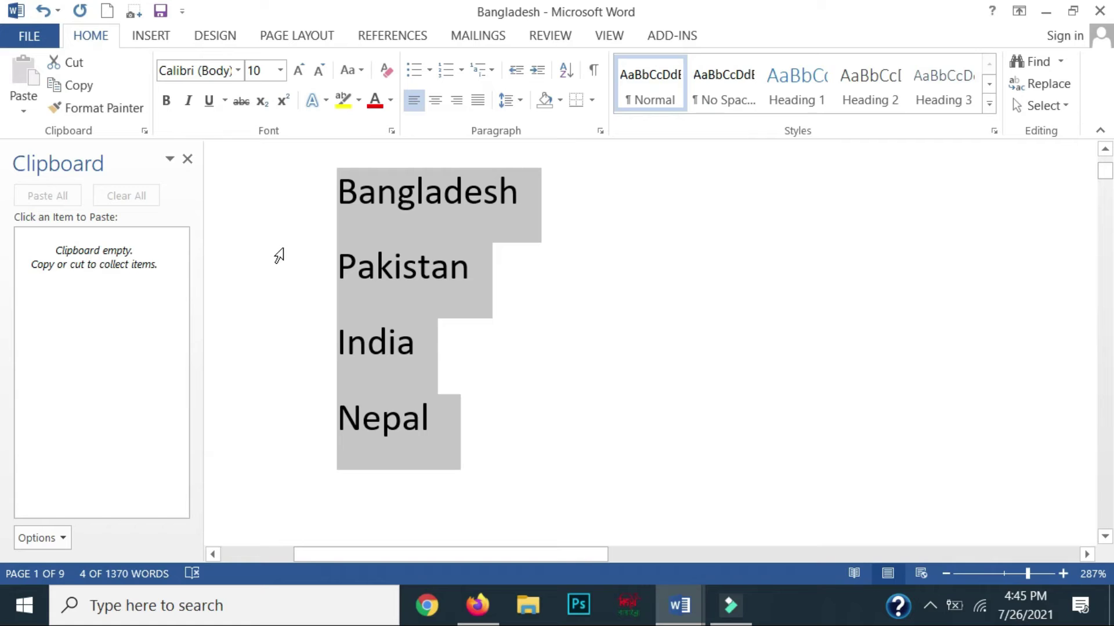
left_click(166, 100)
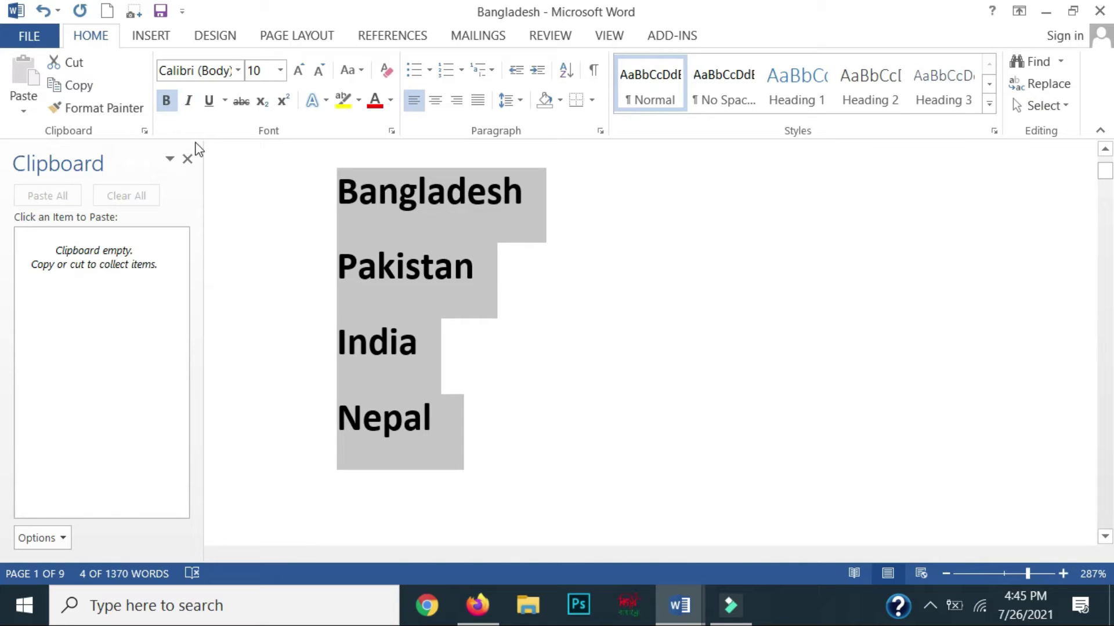
left_click(189, 102)
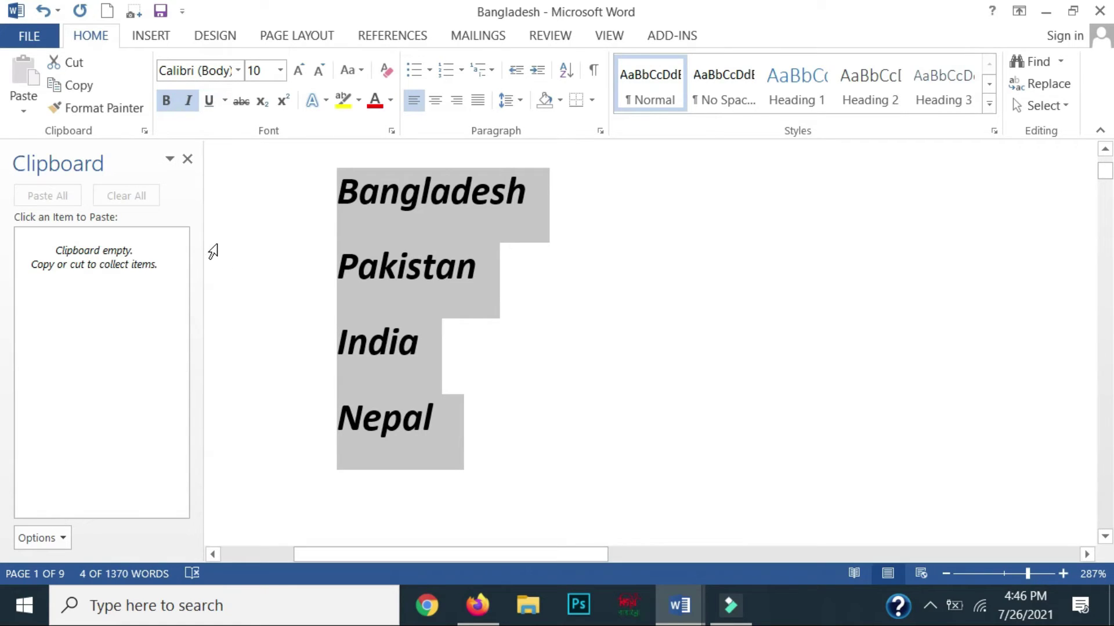
left_click(209, 101)
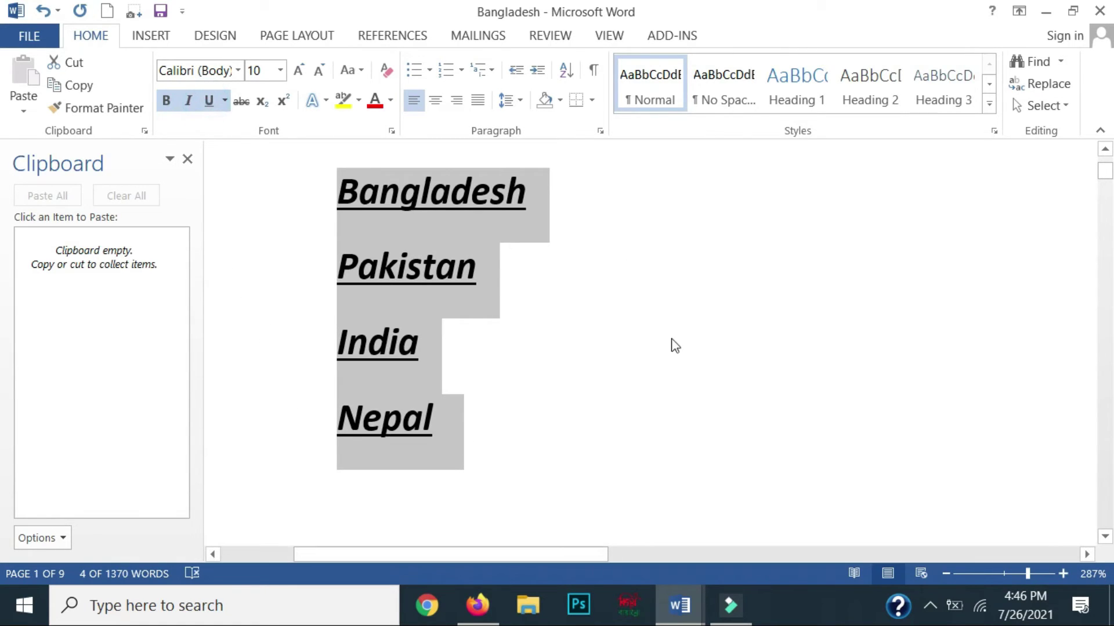
left_click(224, 101)
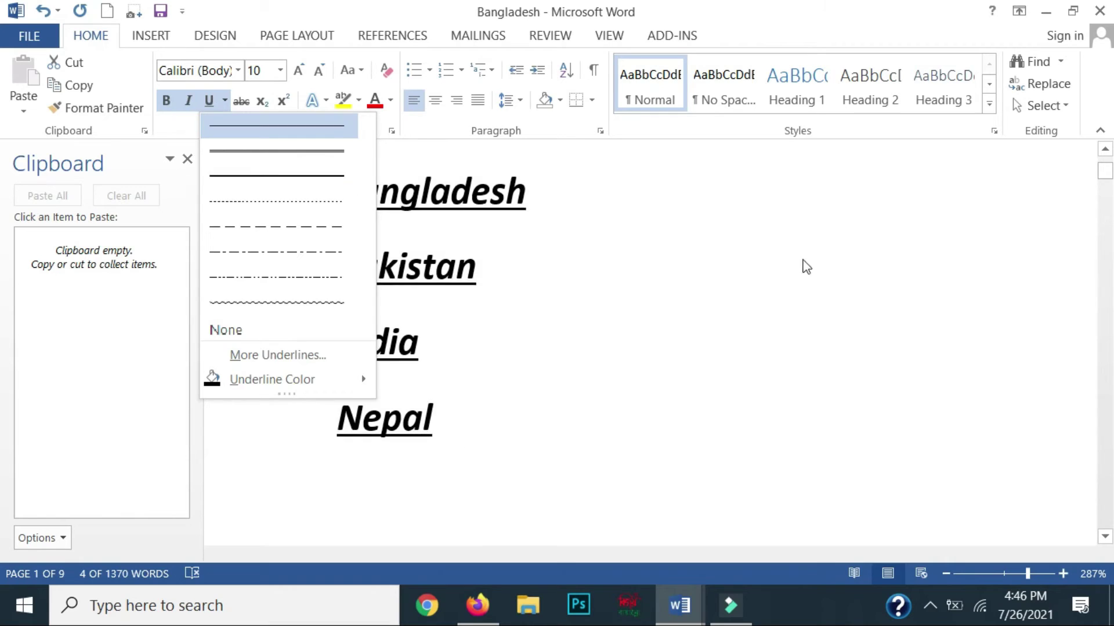
Choose the wavy underline style for Bangladesh, Pakistan, India and Nepal
left_click(803, 281)
left_click(224, 100)
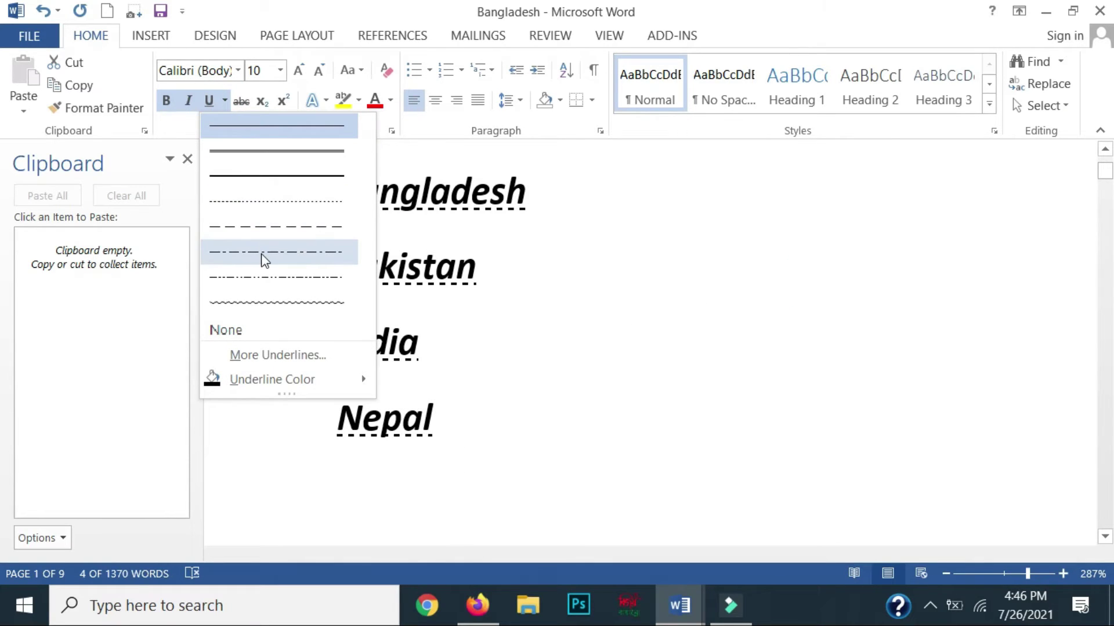
left_click(266, 302)
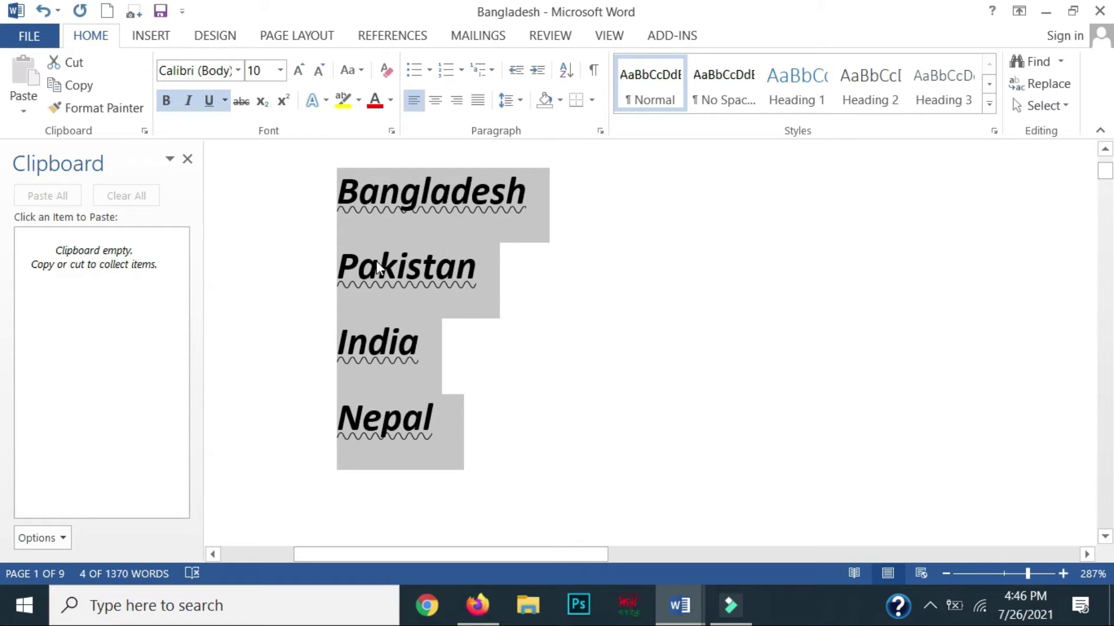
scroll(398, 293, "down", 2)
scroll(399, 343, "up", 2)
scroll(352, 284, "up", 3)
scroll(378, 298, "down", 3)
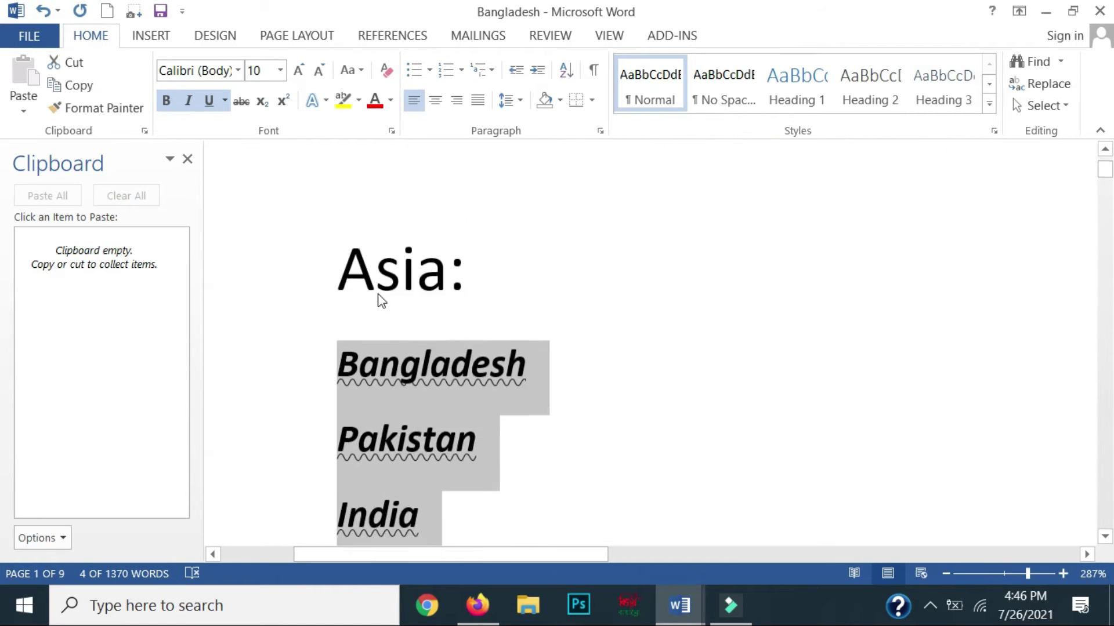
Select the Bangladesh line and apply the Calibri Light font to it
left_click_drag(511, 195, 306, 196)
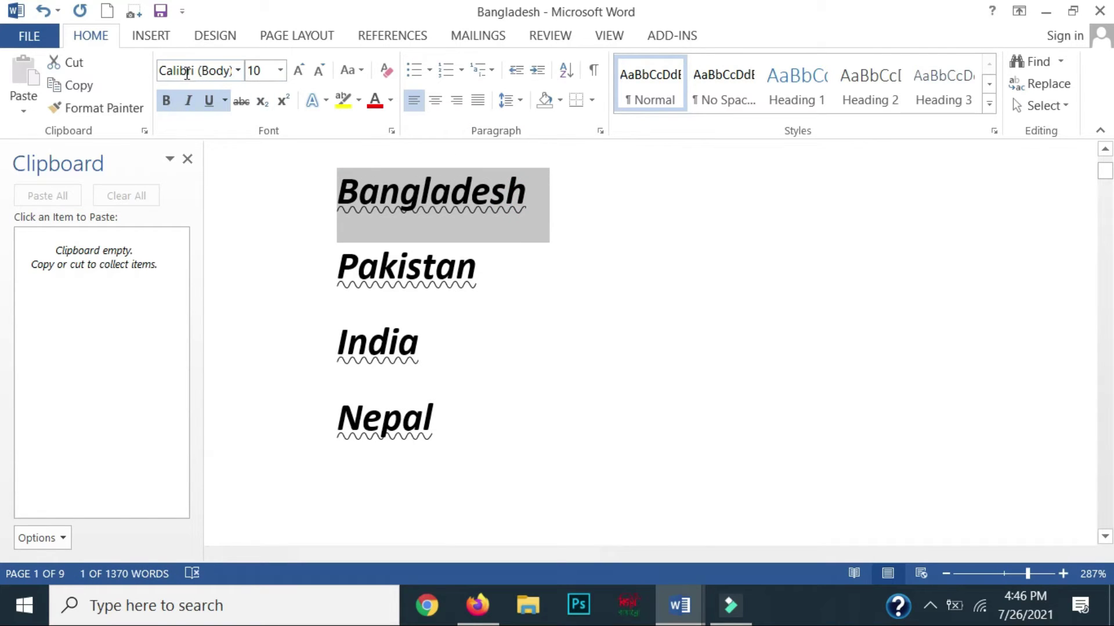
left_click(238, 71)
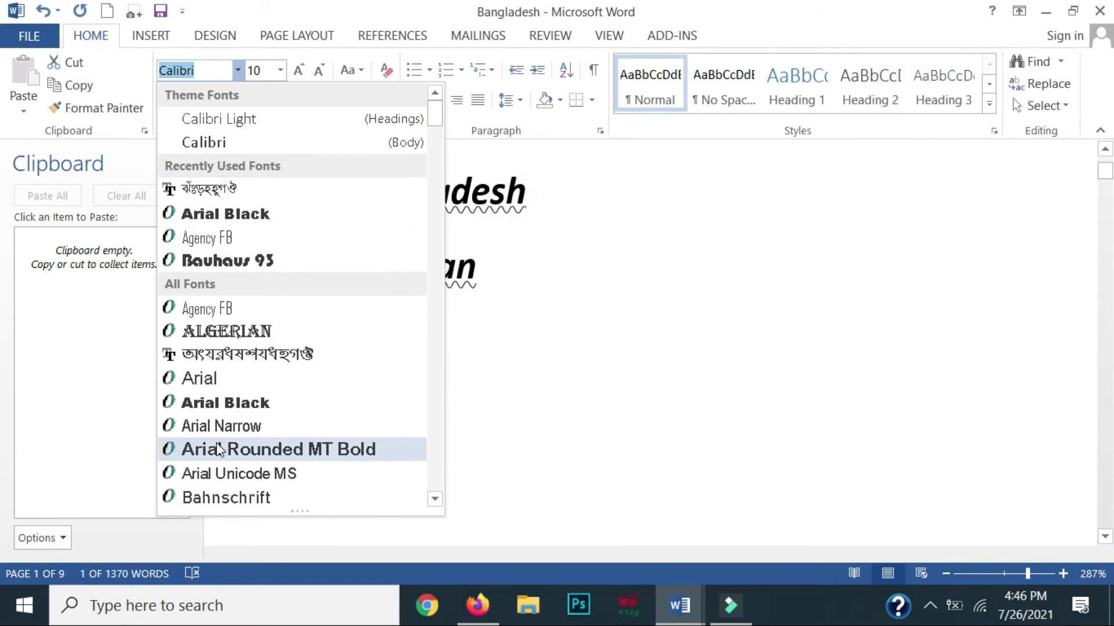
scroll(221, 447, "down", 2)
scroll(227, 406, "down", 2)
scroll(225, 404, "up", 4)
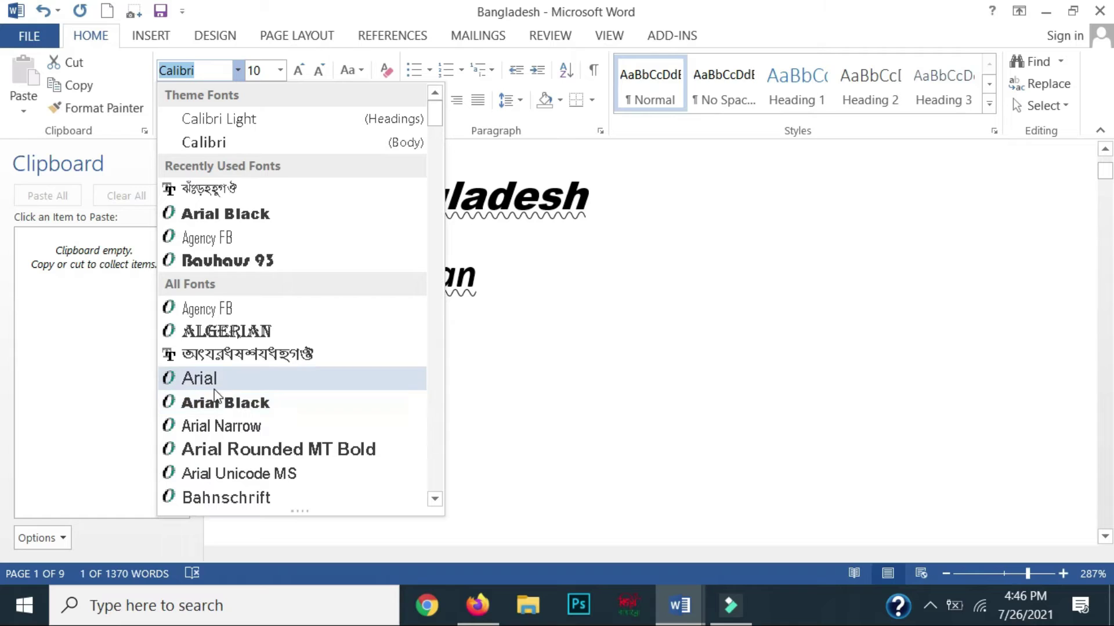
left_click(516, 189)
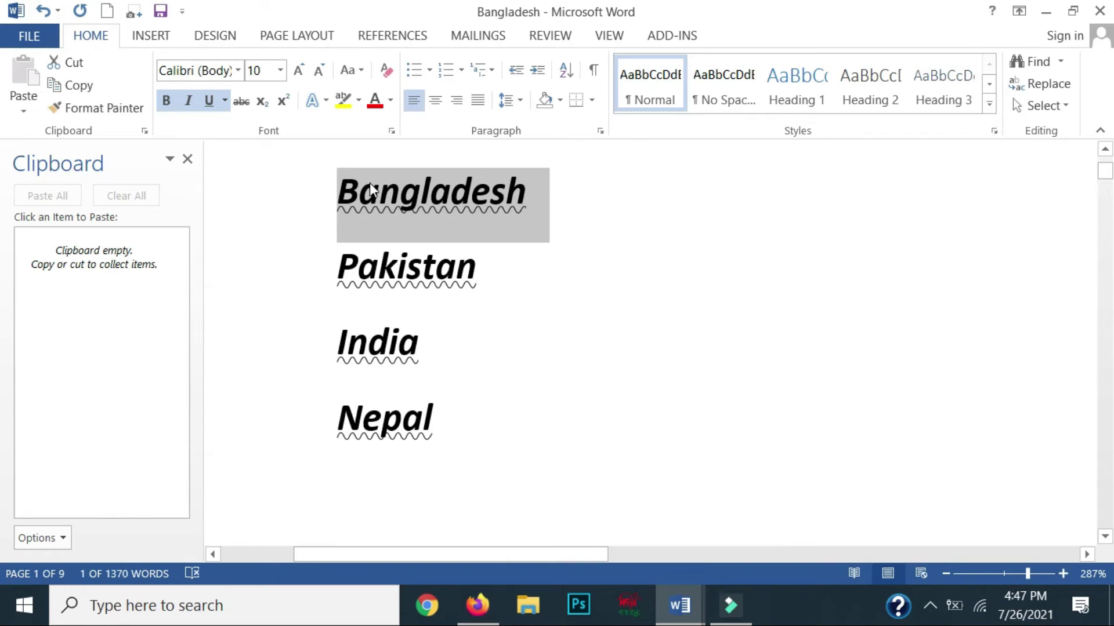
left_click(239, 70)
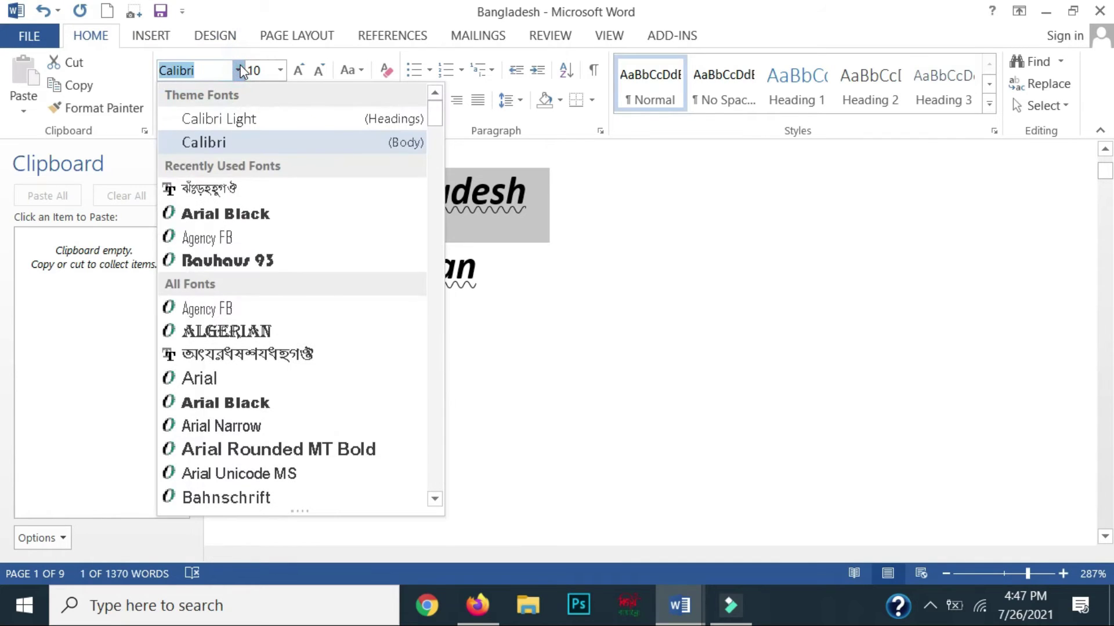
left_click(241, 125)
Compare the font on Pakistan with the new Calibri Light on Bangladesh
left_click(508, 229)
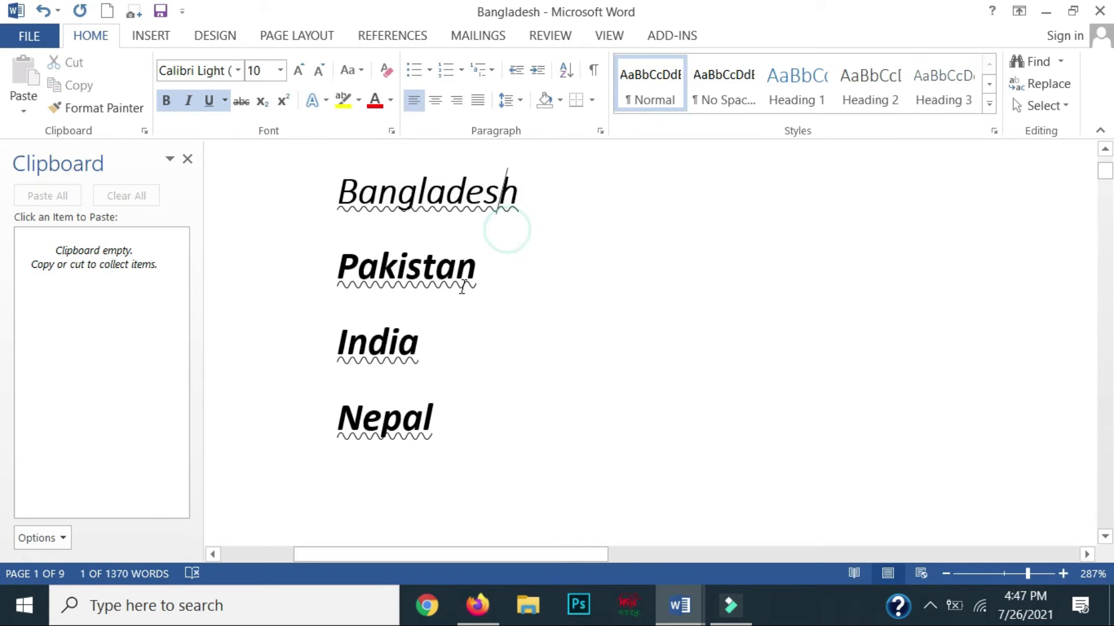
left_click(407, 266)
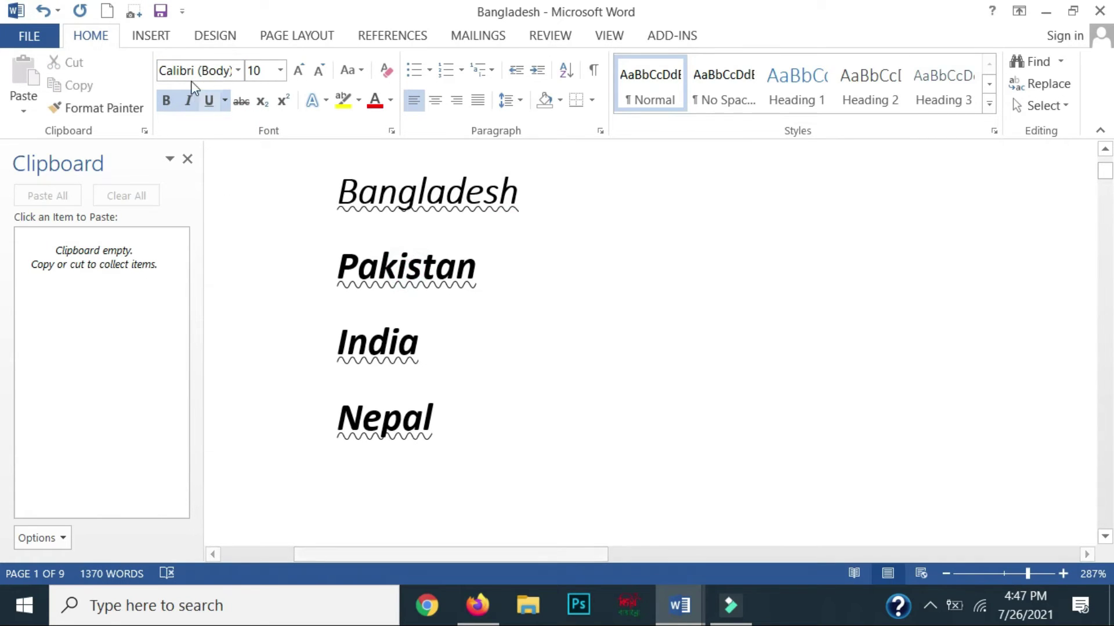
left_click(424, 192)
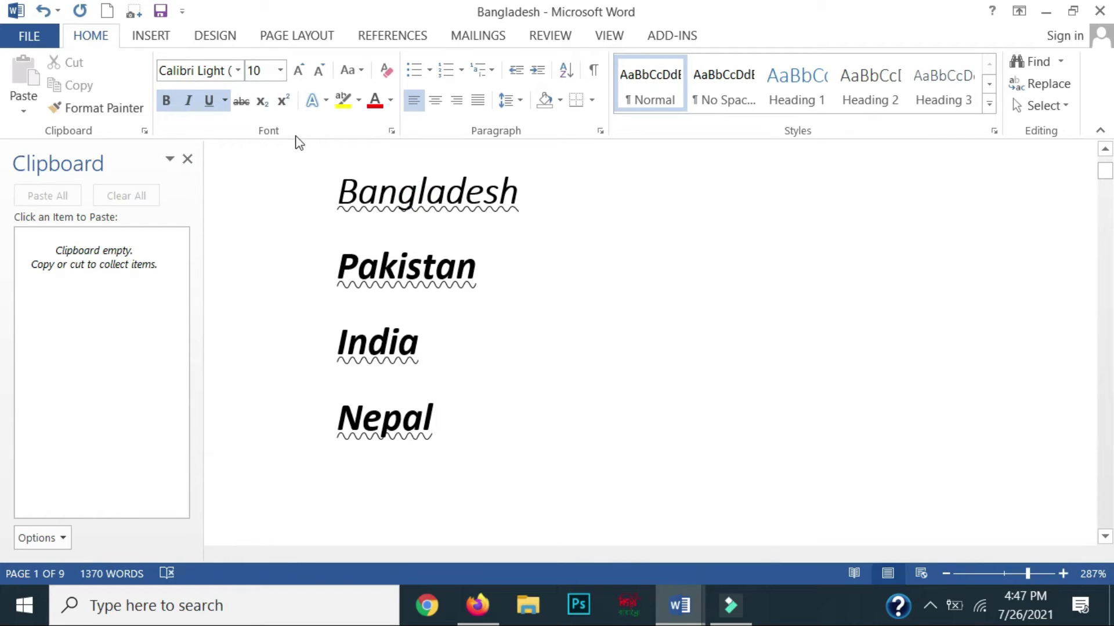
Set the India line in Arial Black
left_click_drag(432, 343, 329, 341)
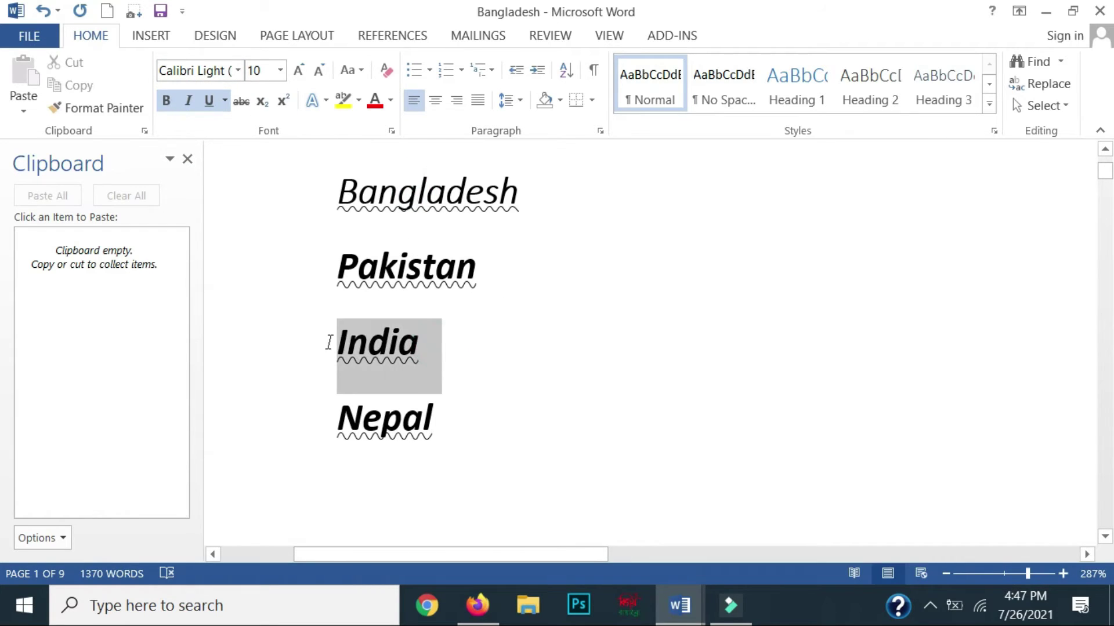
left_click(239, 70)
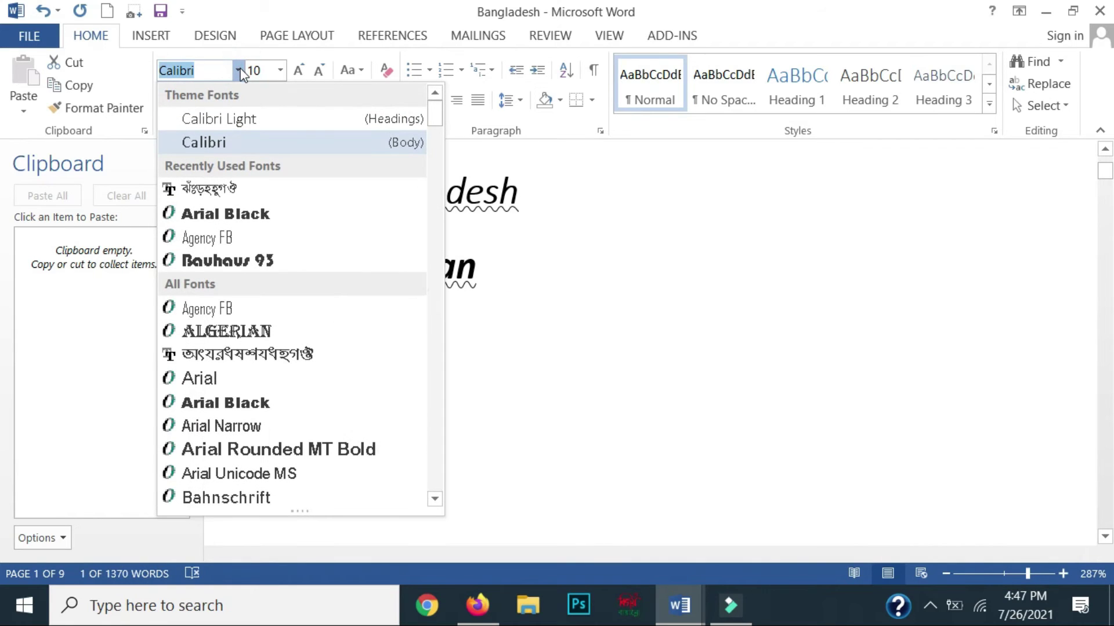
left_click(248, 216)
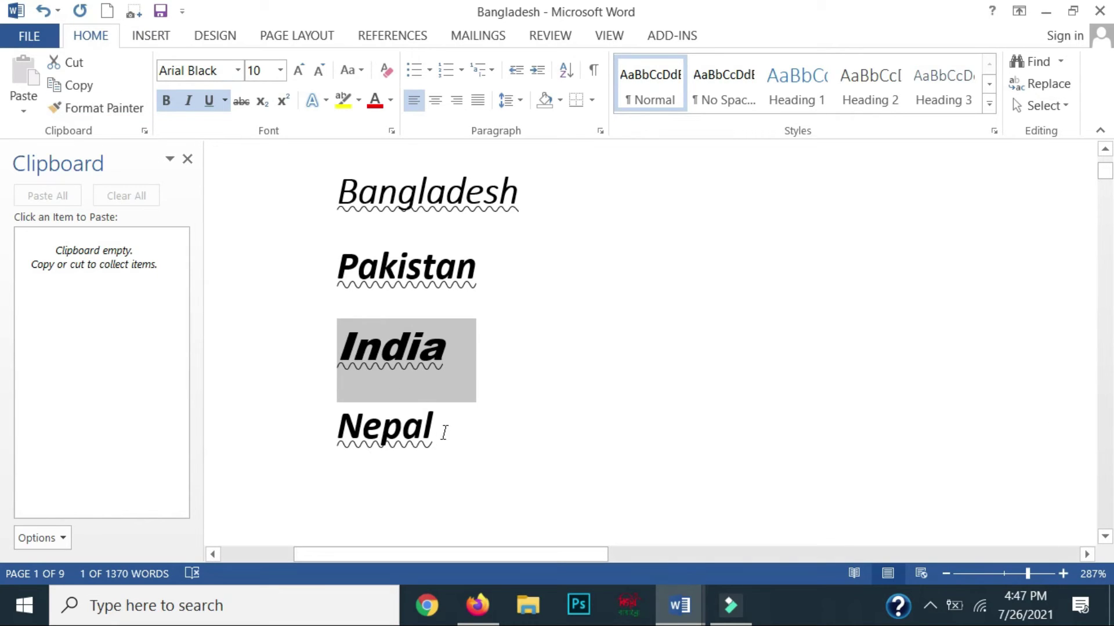
Set the Nepal line in Bodoni MT Black, then select all four country names
left_click_drag(444, 432, 311, 428)
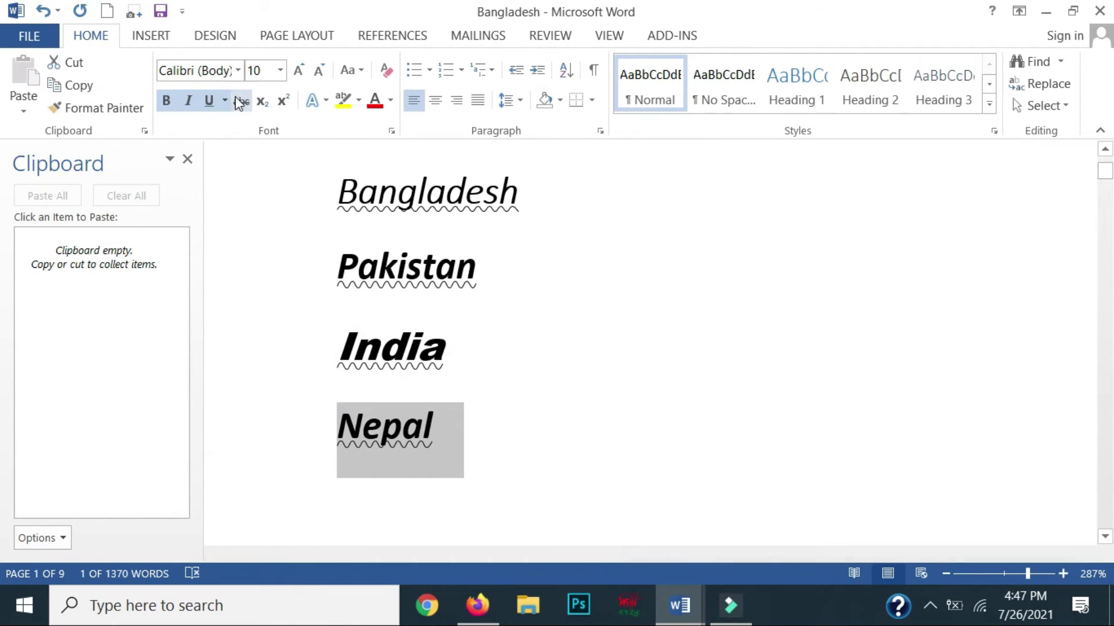
left_click(238, 70)
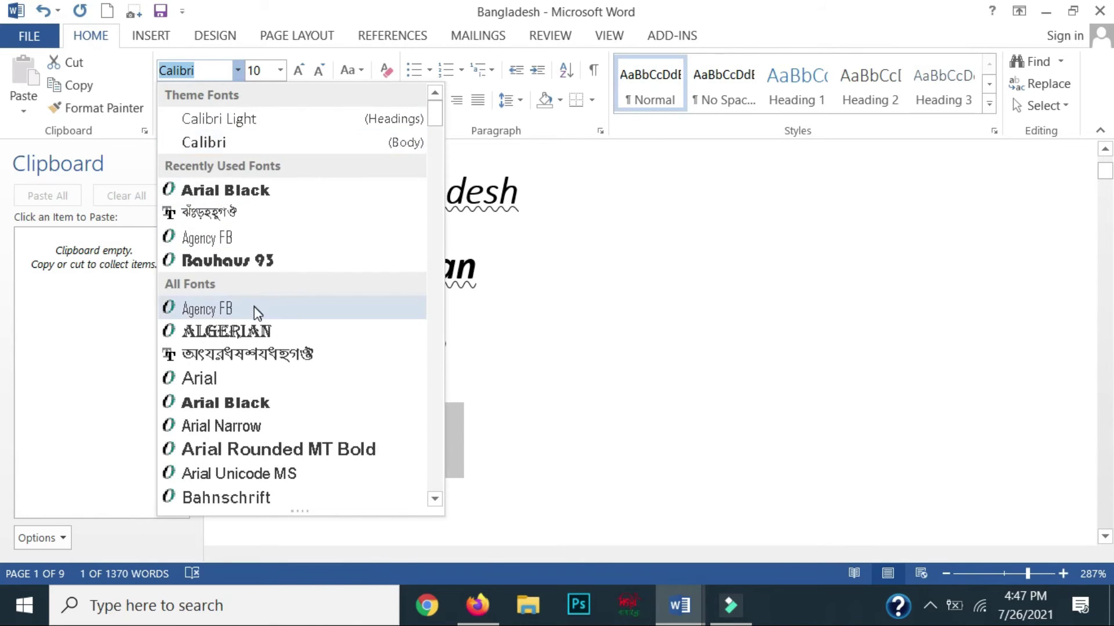
scroll(257, 313, "down", 3)
scroll(261, 348, "down", 1)
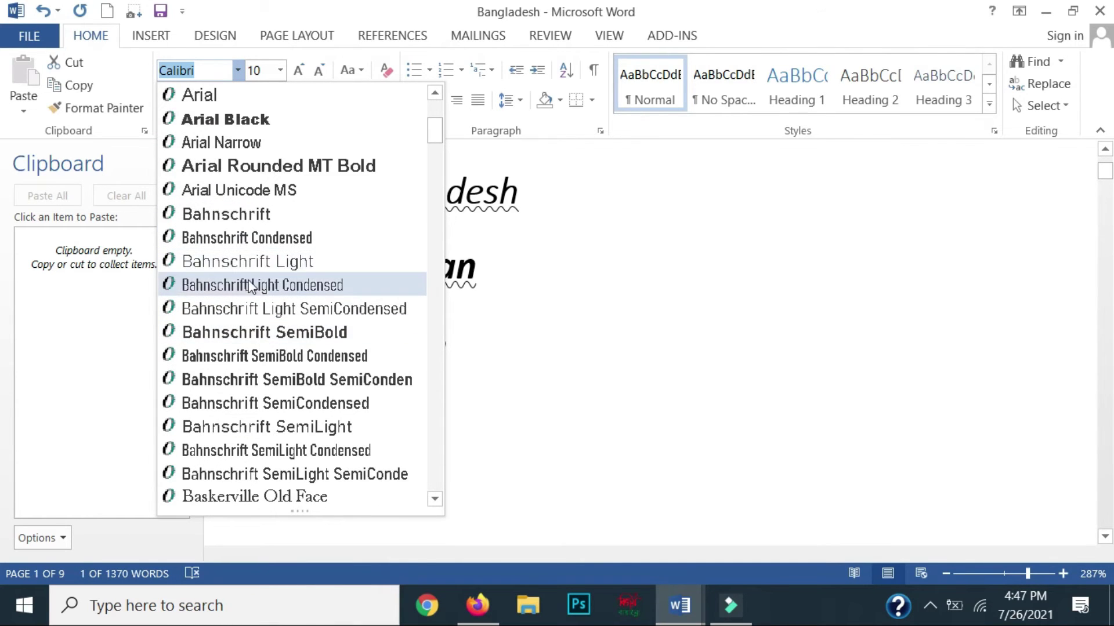
scroll(251, 285, "down", 6)
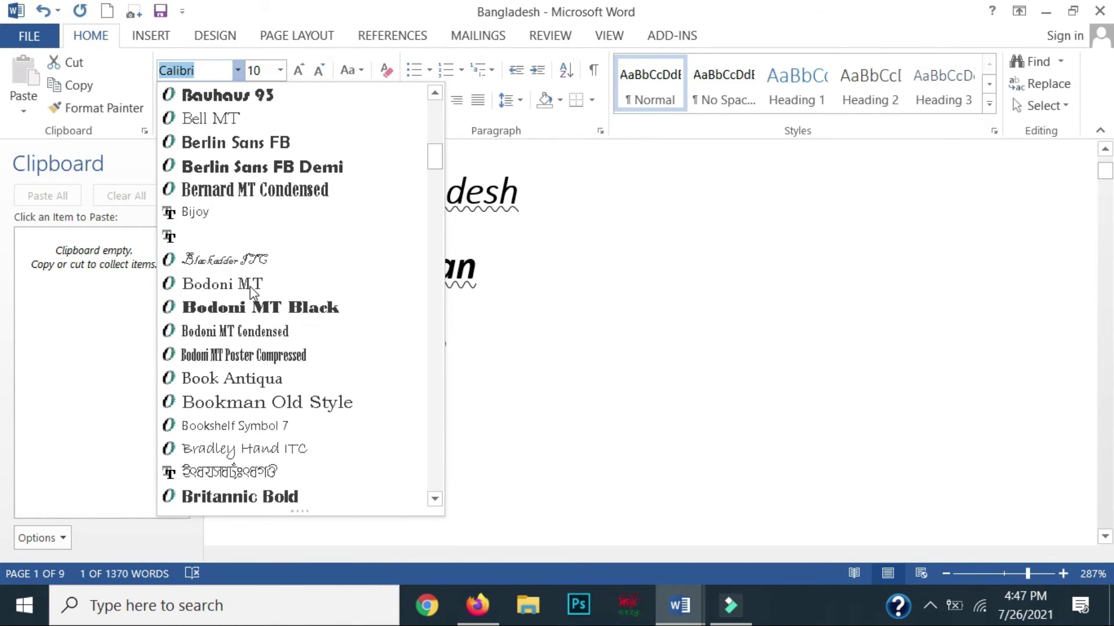
left_click(296, 313)
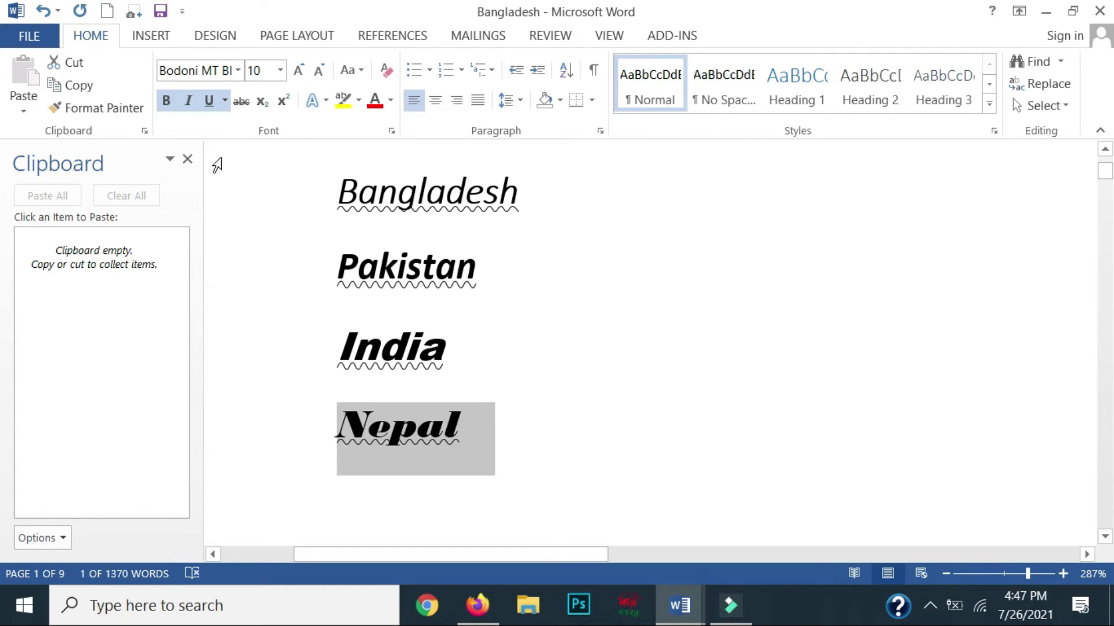
left_click(489, 436)
left_click_drag(489, 437, 304, 226)
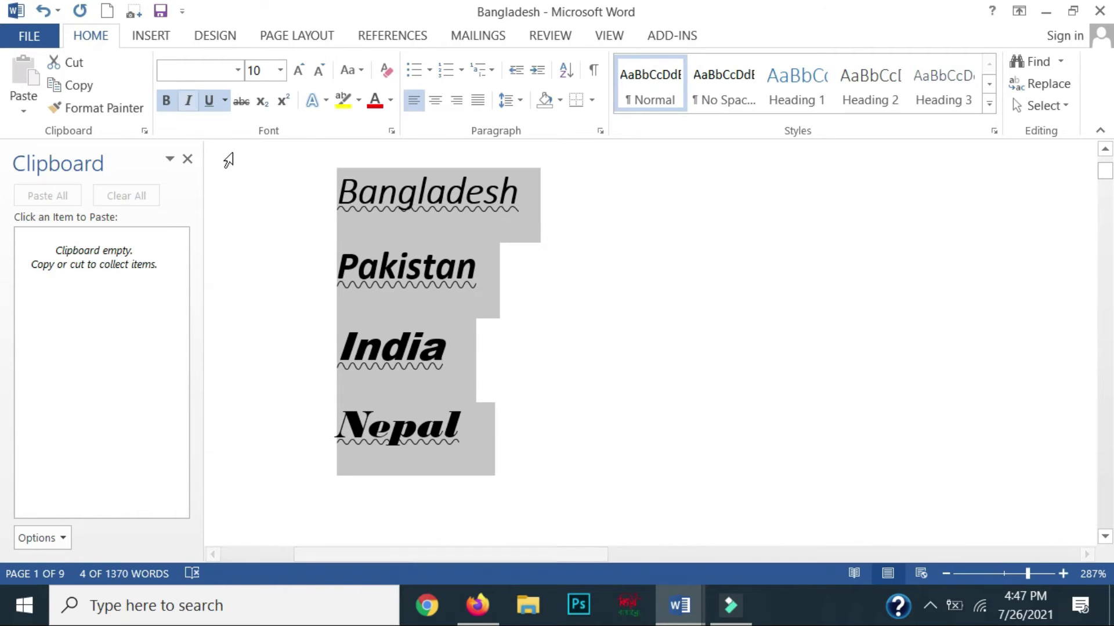
Size the four country names at 24 pt, then at 40 pt
left_click(254, 71)
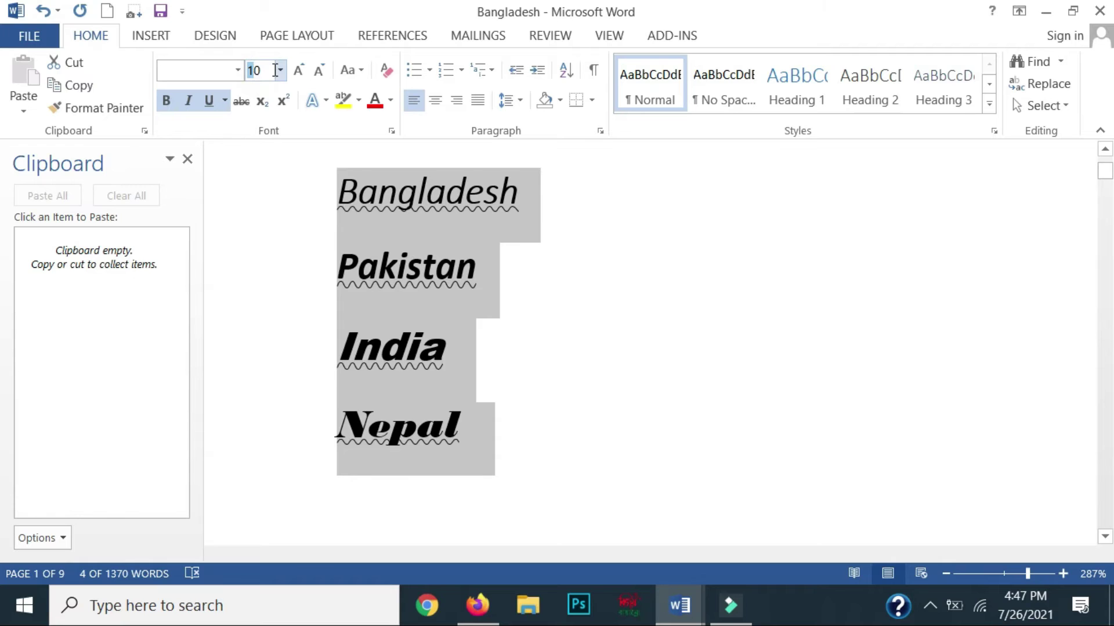
left_click(238, 70)
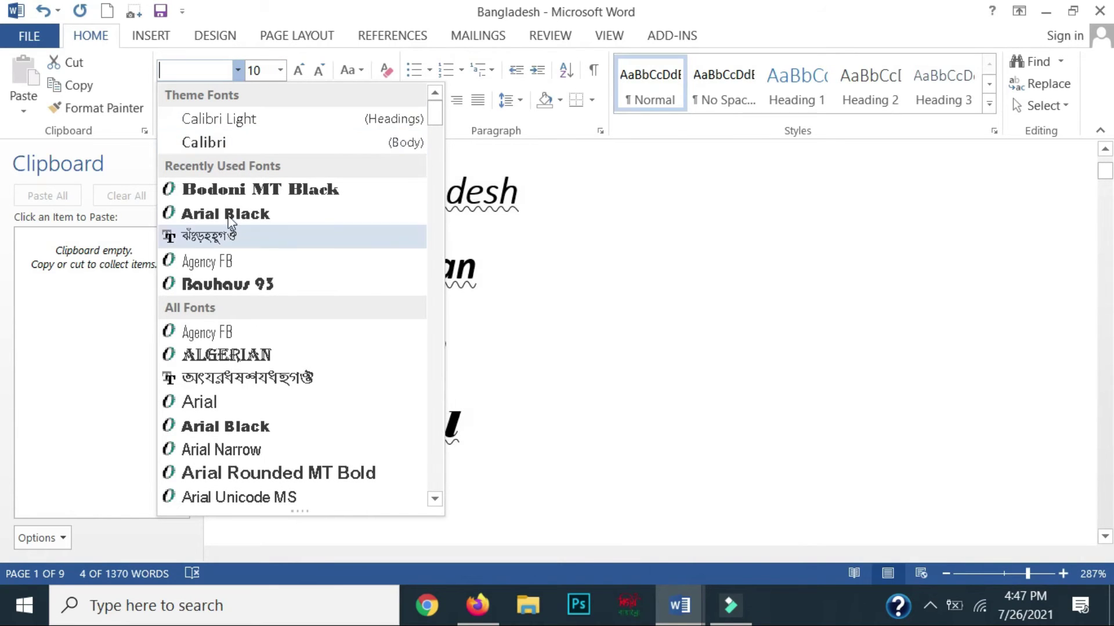
left_click(281, 70)
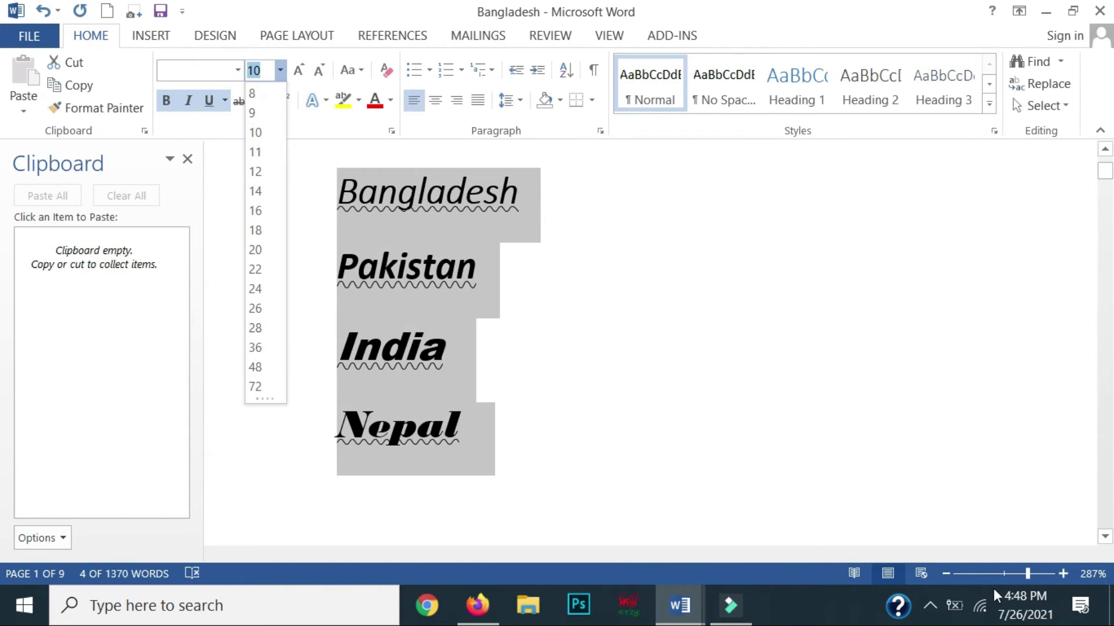
left_click_drag(1032, 573, 990, 575)
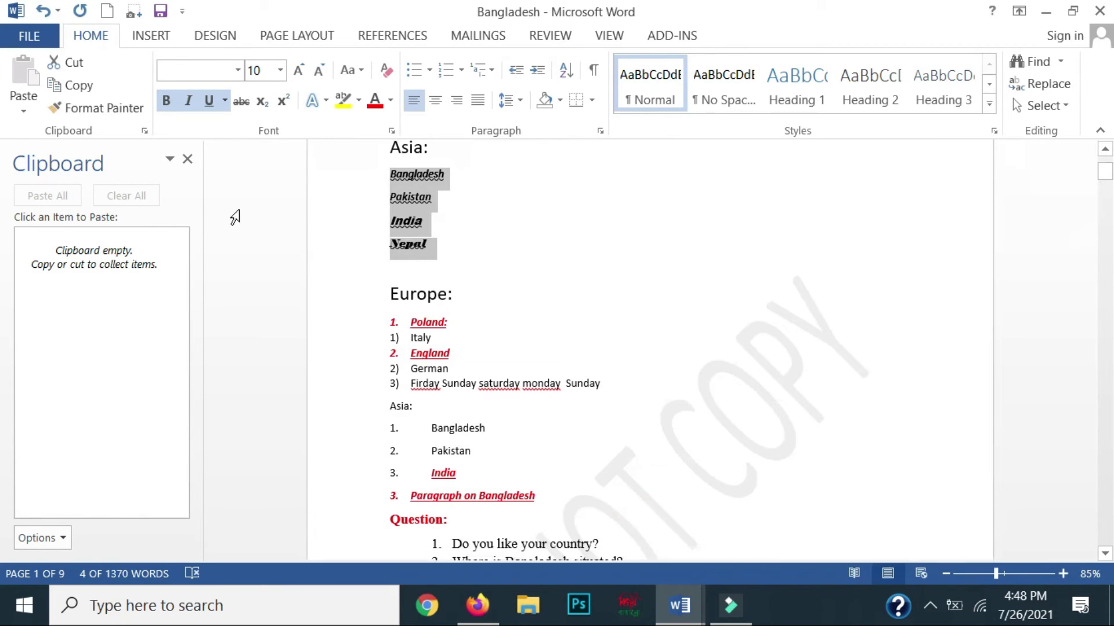
left_click(280, 70)
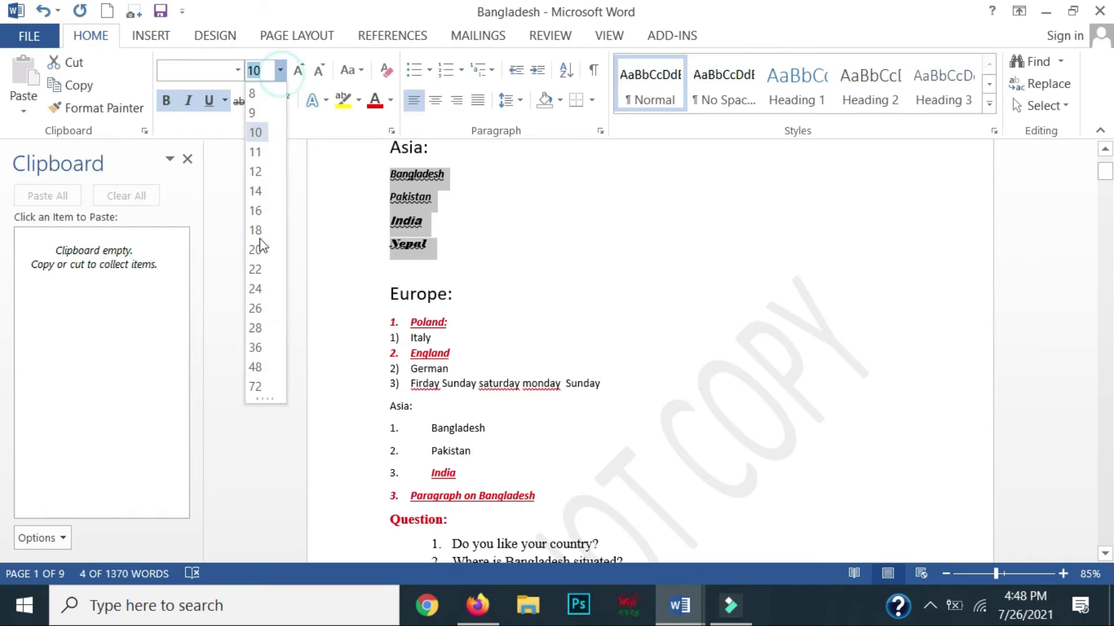
left_click(259, 289)
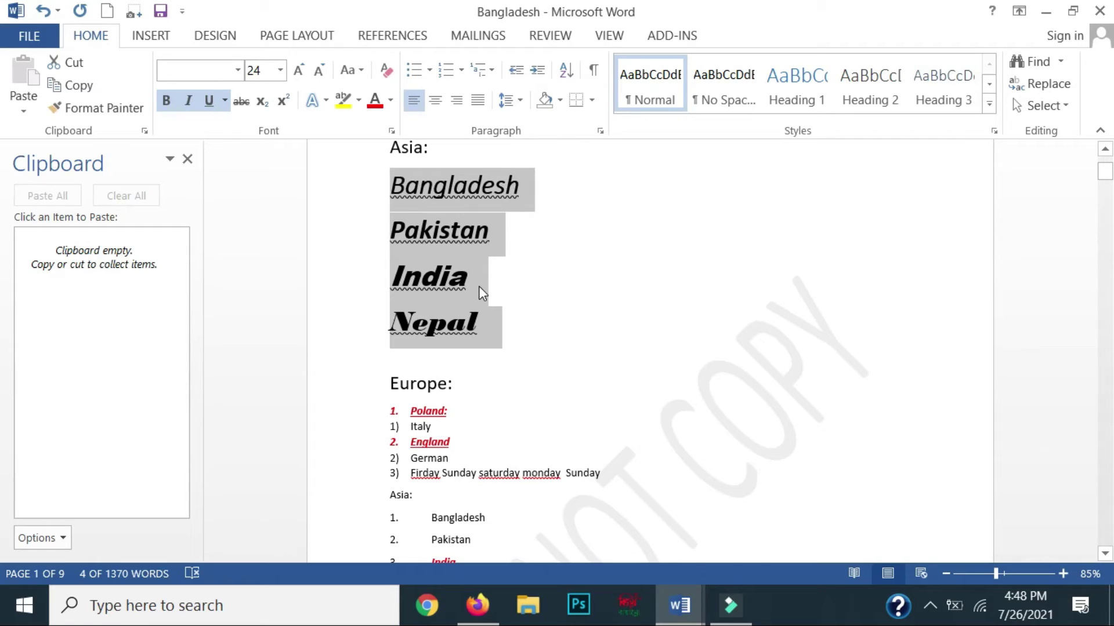
left_click(265, 69)
type("4")
key("Return")
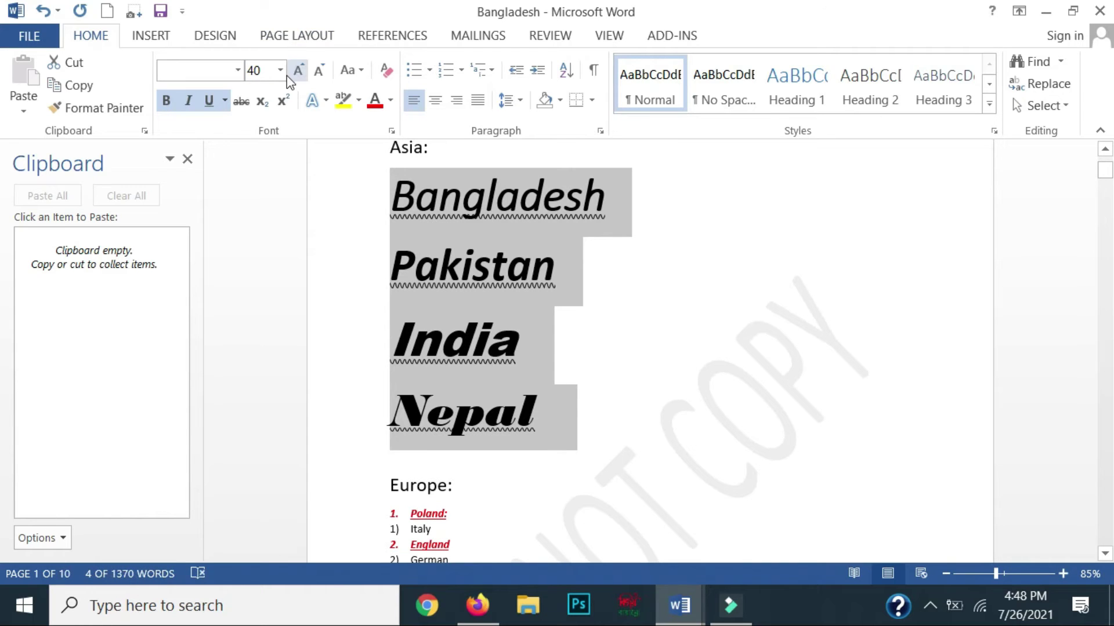
Try 80 pt on the country names, then undo back to 40 pt
left_click(281, 70)
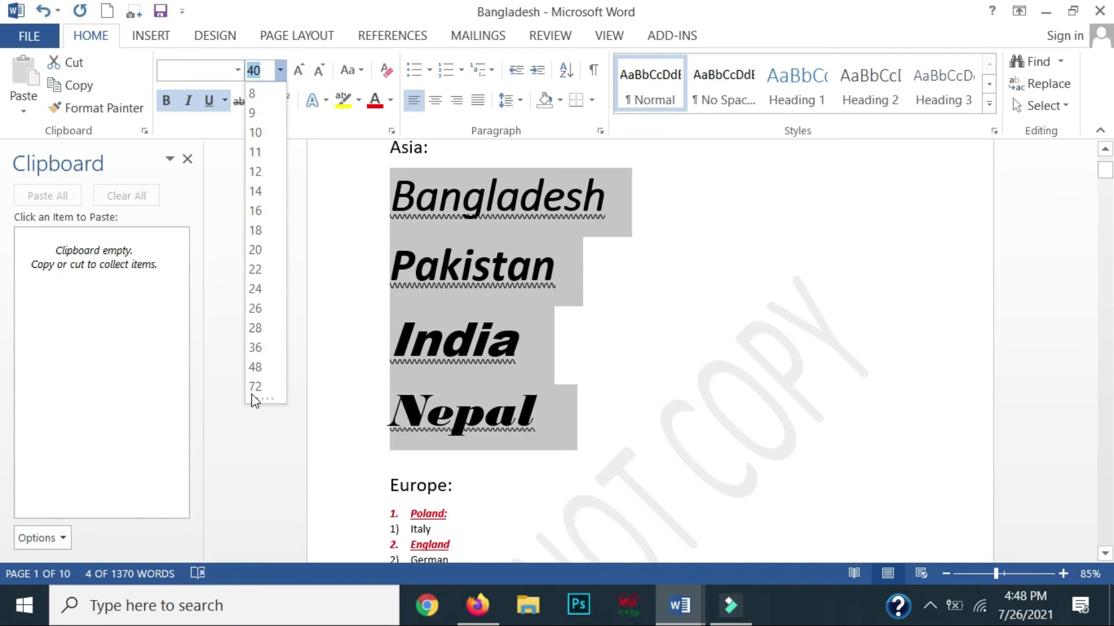
mouse_move(260, 399)
left_mouse_down()
mouse_move(260, 417)
mouse_move(266, 398)
left_mouse_up()
type("80")
key("Return")
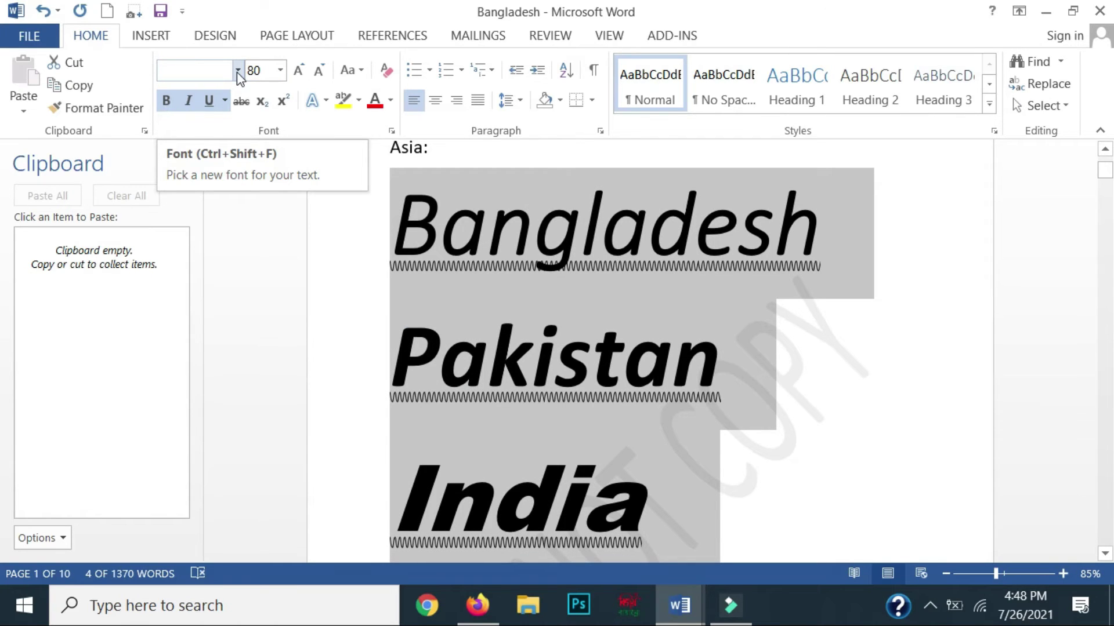
key("ctrl+z")
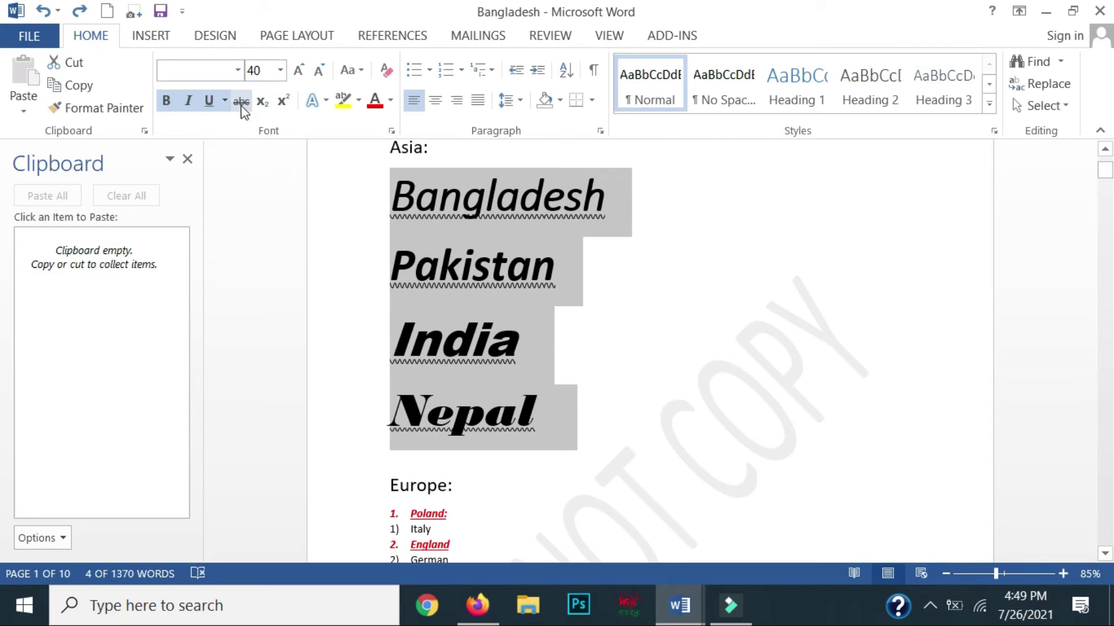
Apply strikethrough to Pakistan and Nepal
left_click(426, 239)
left_click_drag(572, 271, 390, 273)
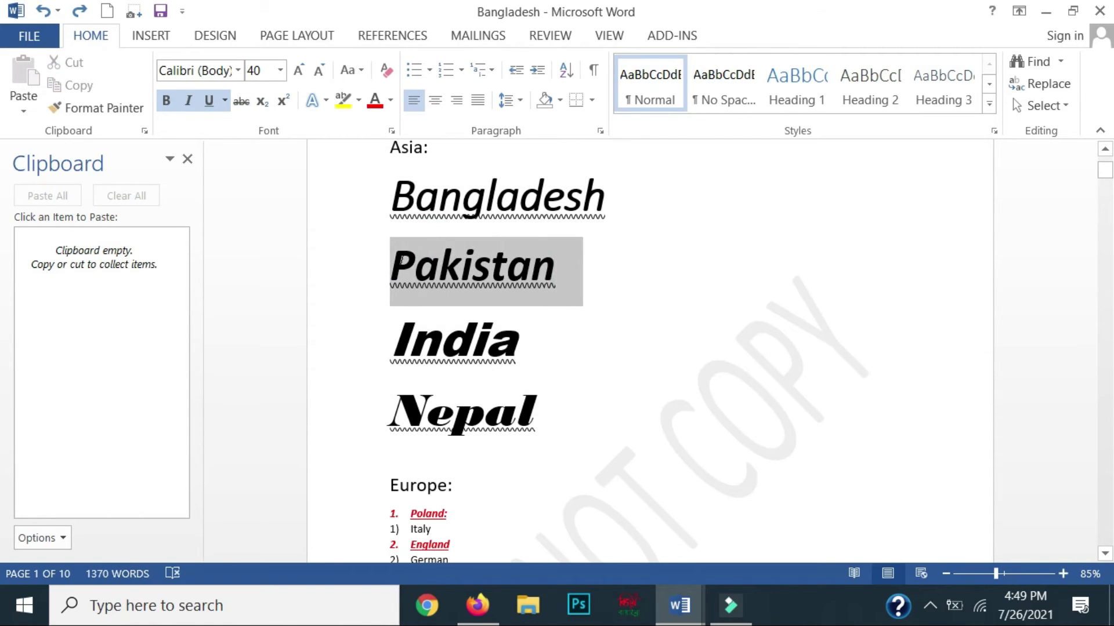
left_click(242, 101)
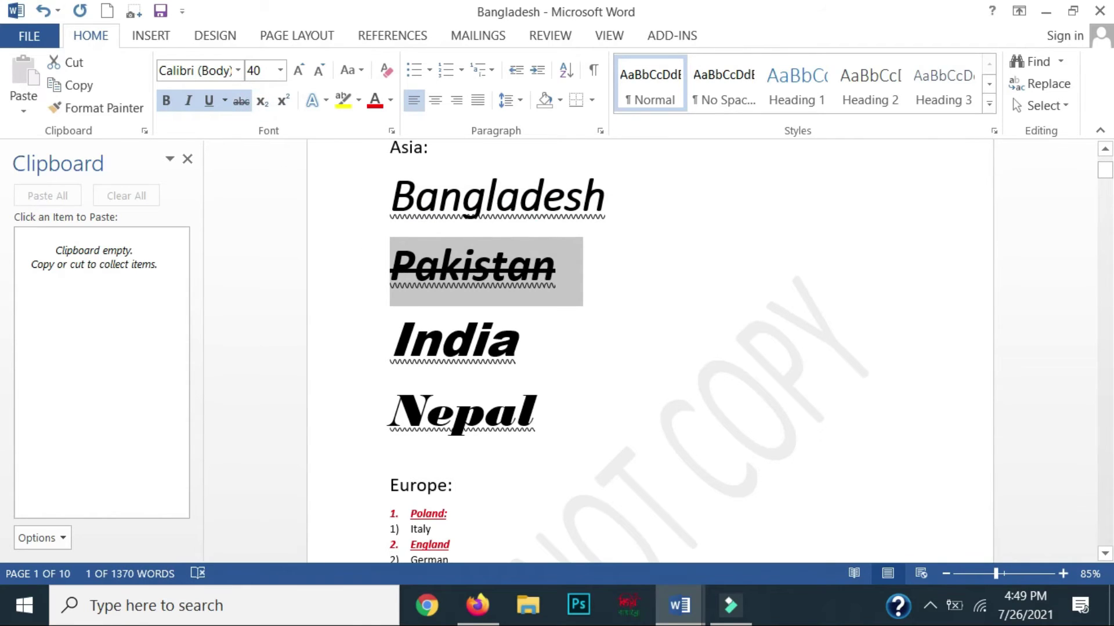
left_click_drag(542, 418, 380, 416)
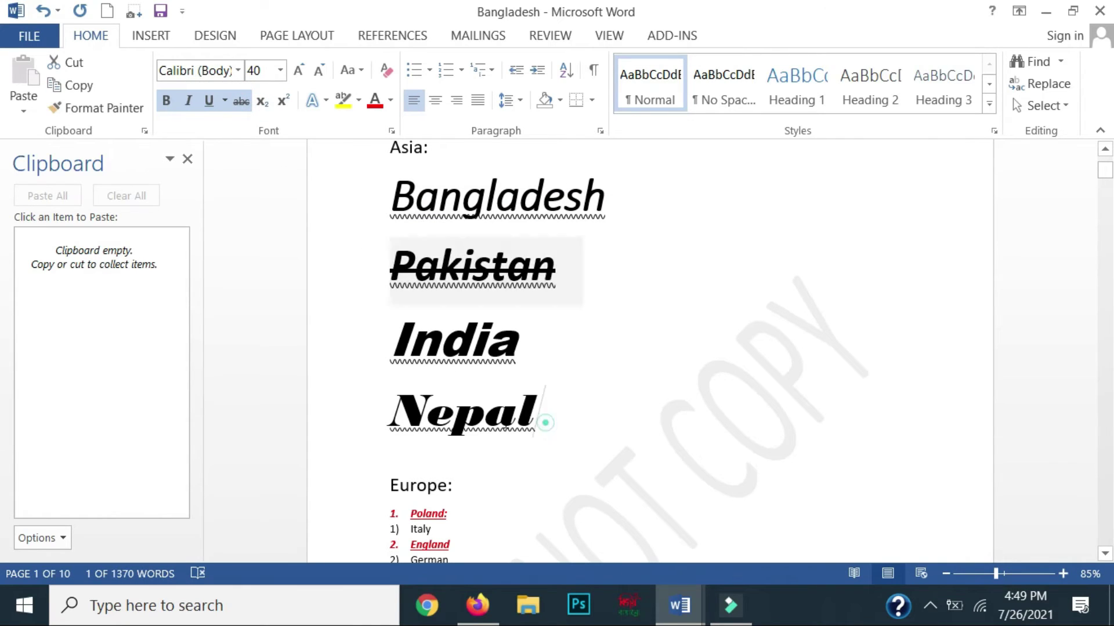
left_click(241, 102)
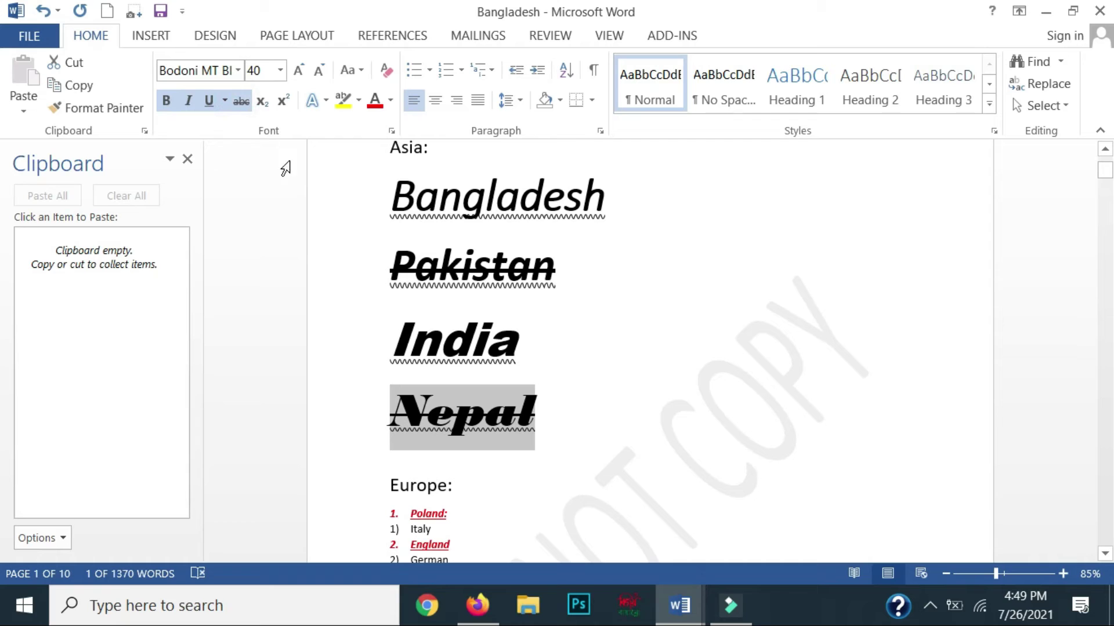
Shrink and grow Bangladesh with Ctrl+[ and Ctrl+], leaving it at 49 pt
left_click(281, 71)
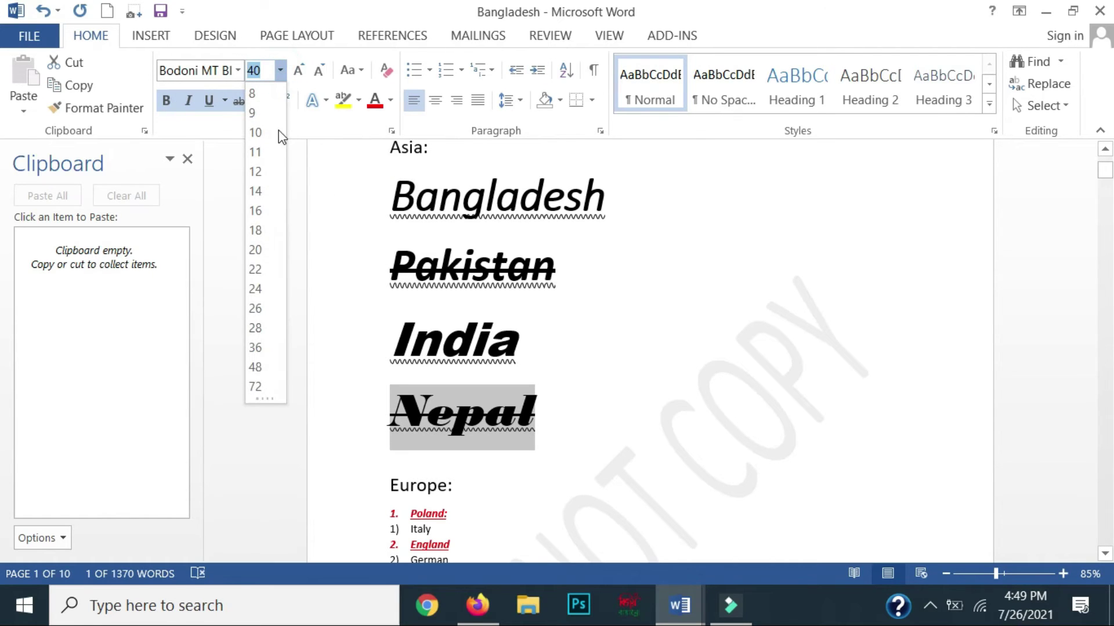
left_click(280, 71)
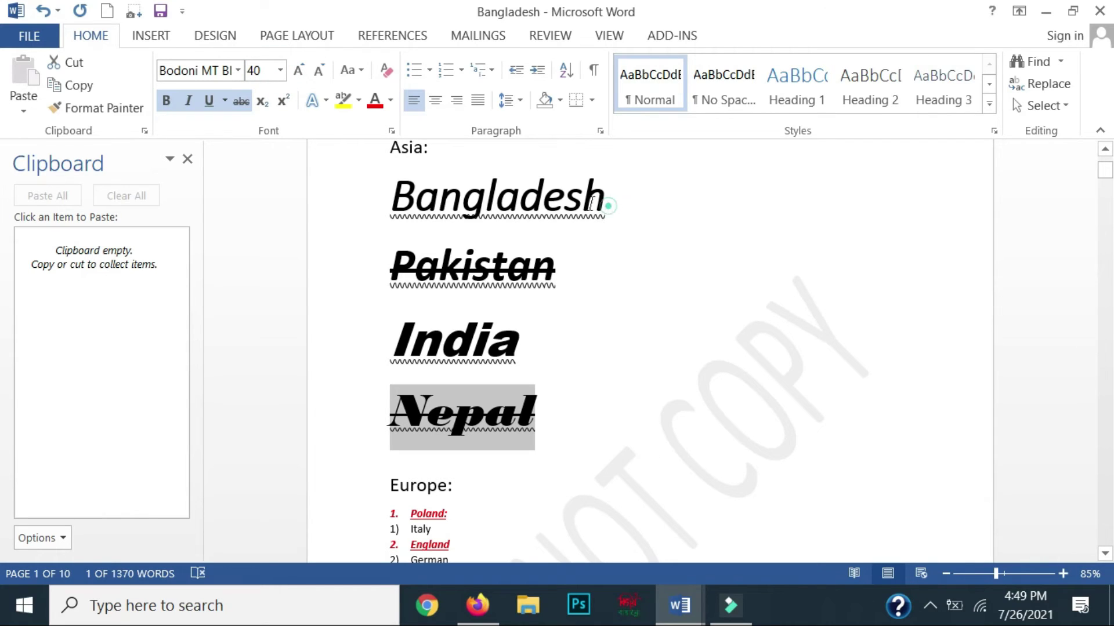
left_click_drag(603, 200, 353, 183)
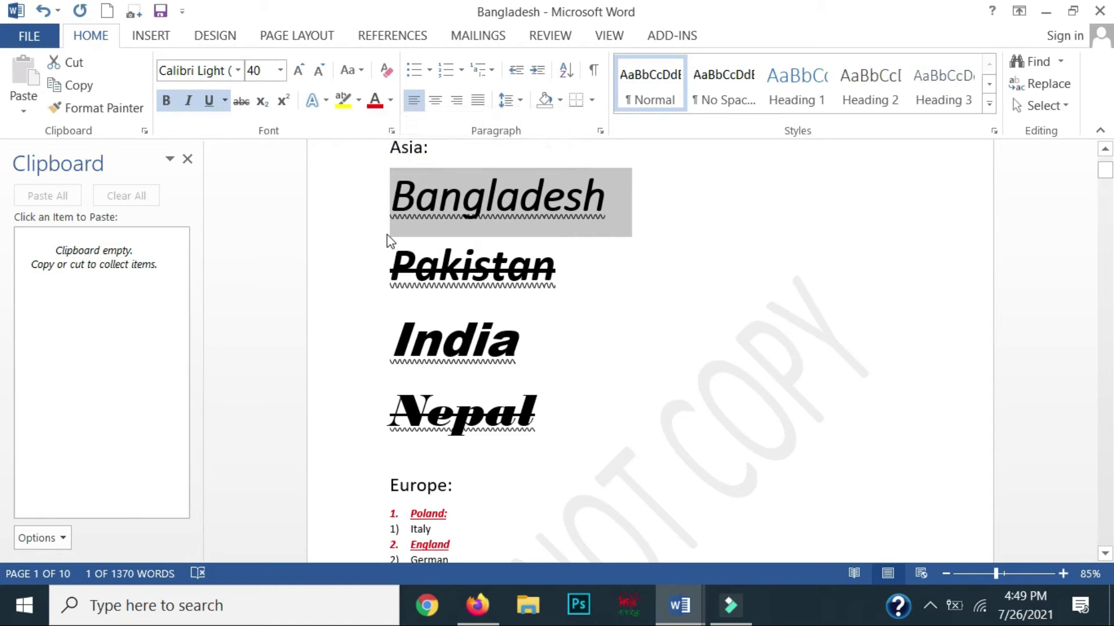
key("ctrl+bracketright")
key("ctrl+bracketright")
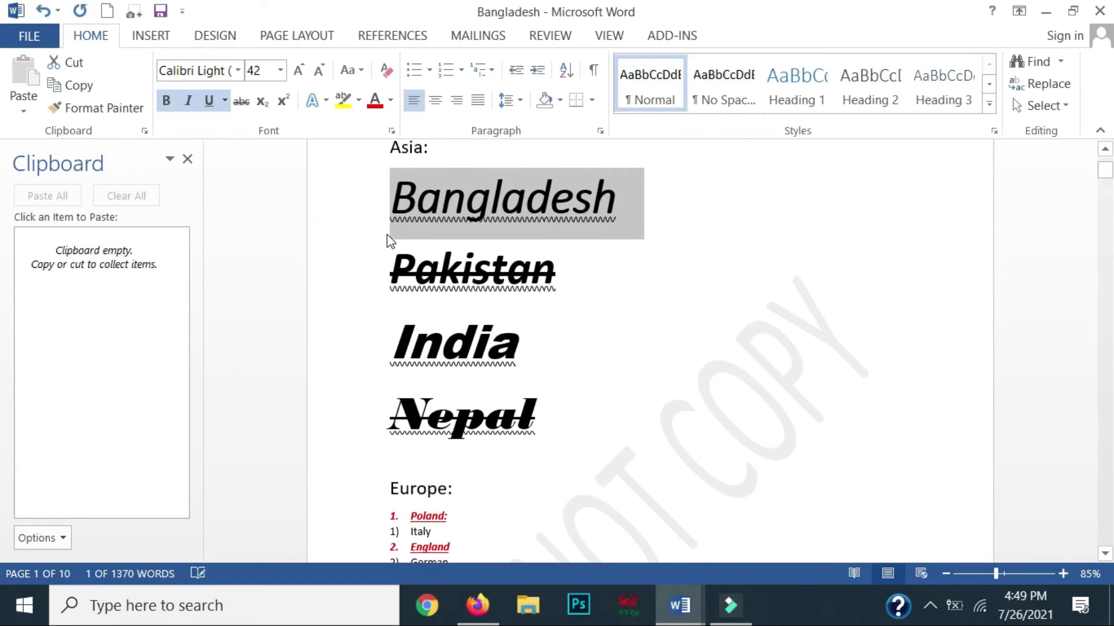
key("ctrl+bracketright")
key("ctrl+bracketright")
key("ctrl+bracketright")
key("ctrl+bracketright")
key("ctrl+bracketright")
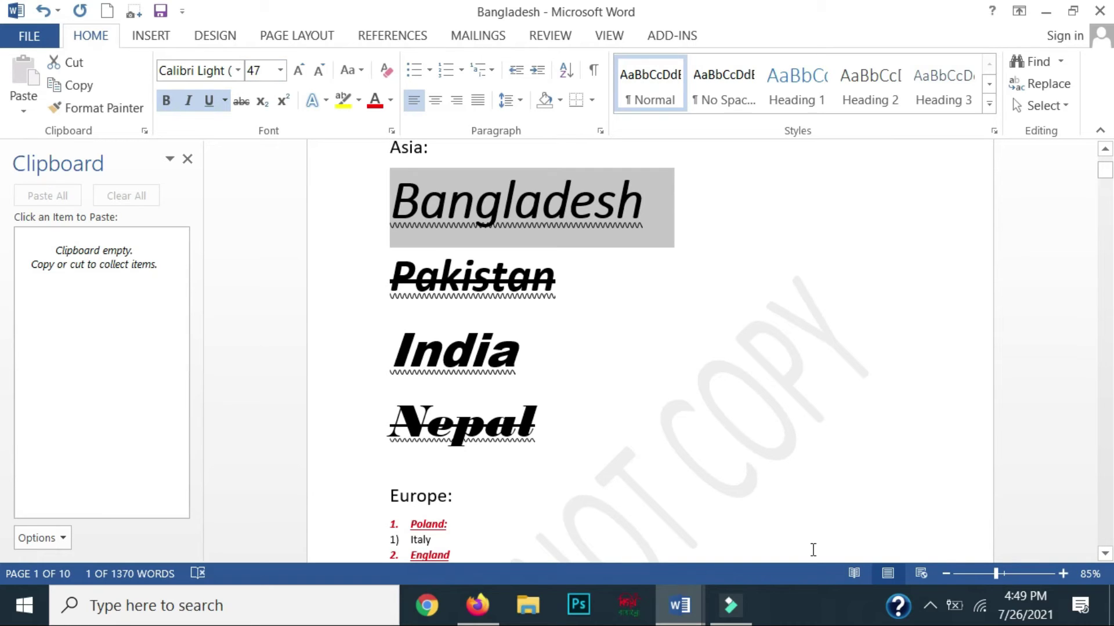
key("ctrl+bracketleft")
key("ctrl+bracketleft")
key("ctrl+bracketleft")
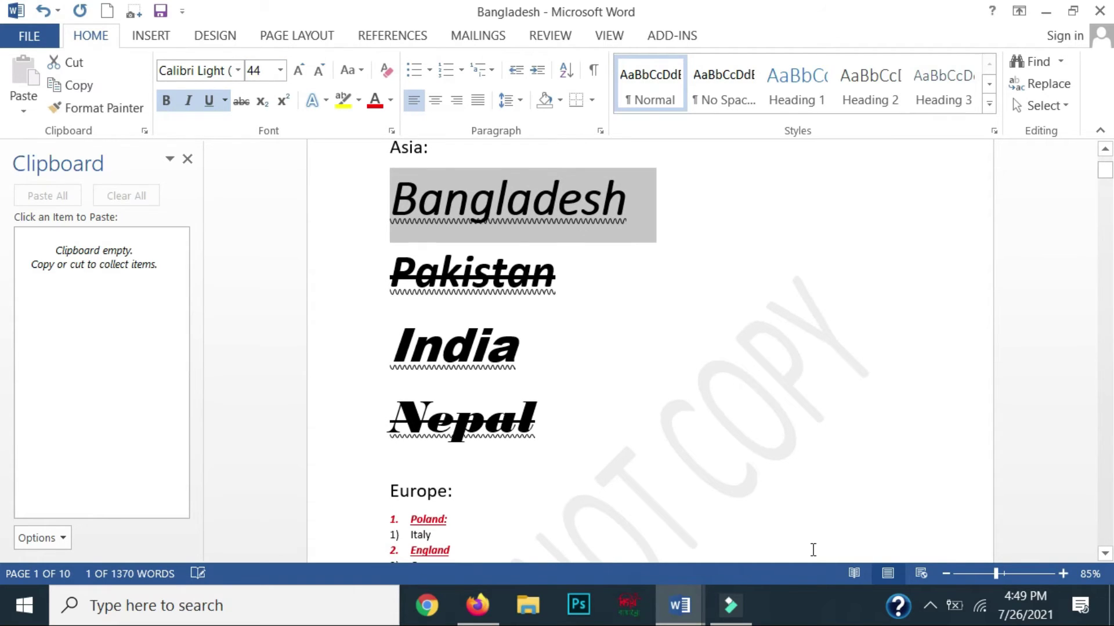
key("ctrl+bracketleft")
key("ctrl+bracketleft")
key("ctrl+bracketleft")
key("ctrl+bracketleft")
key("ctrl+bracketright")
key("ctrl+bracketright")
key("ctrl+bracketright")
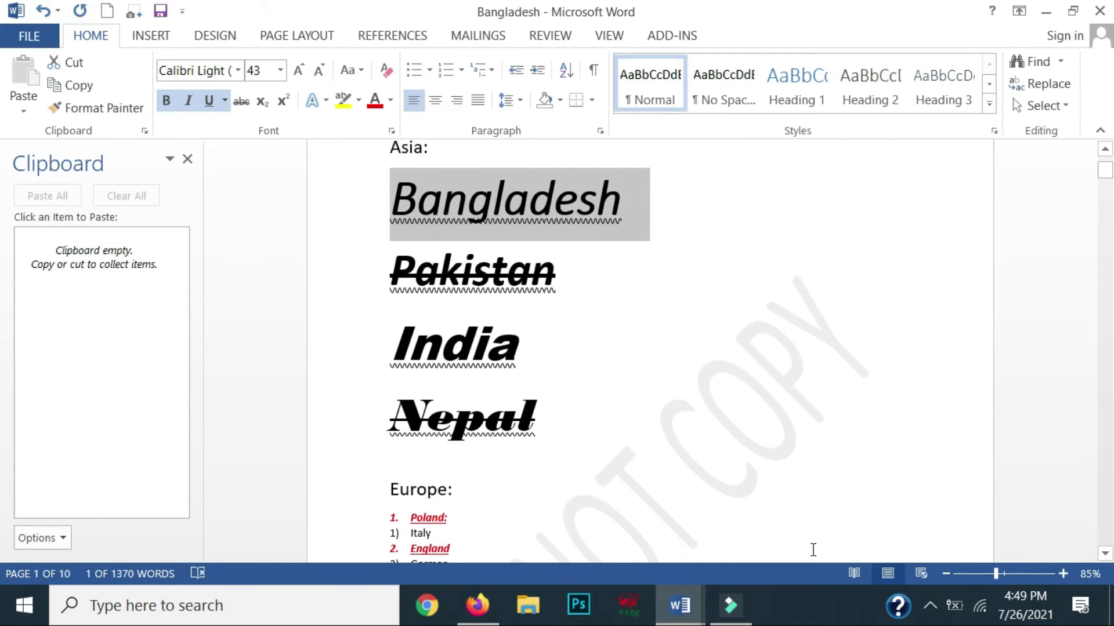
key("ctrl+bracketright")
key("ctrl+bracketright")
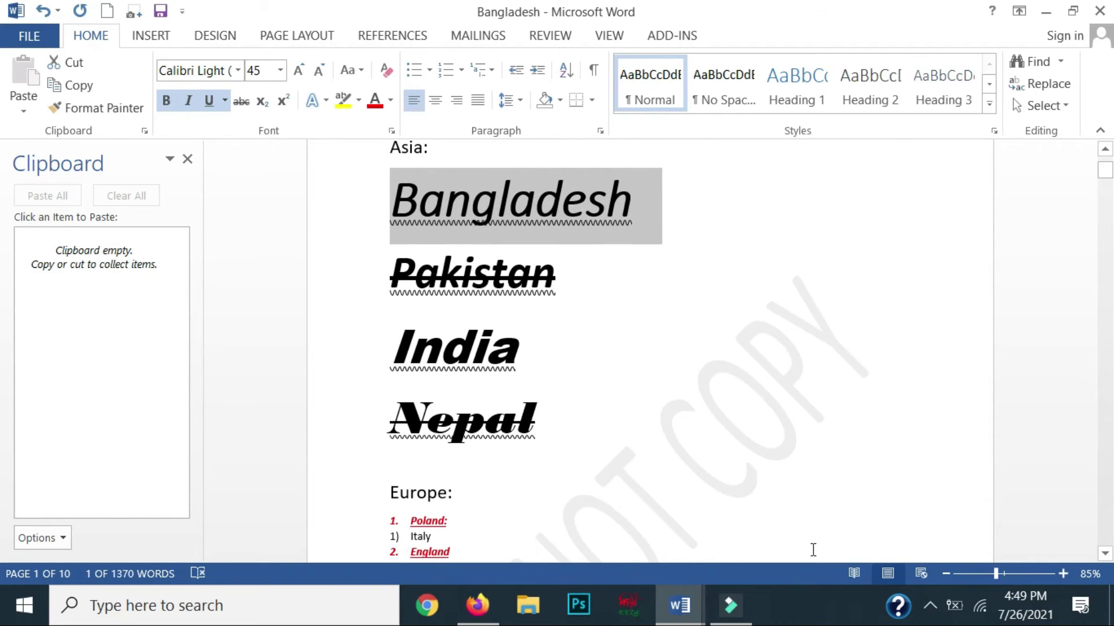
key("ctrl+bracketright")
key("ctrl+bracketright")
key("ctrl+bracketright")
key("ctrl+bracketright")
key("ctrl+bracketright")
key("ctrl+bracketright")
key("ctrl+bracketright")
key("ctrl+bracketright")
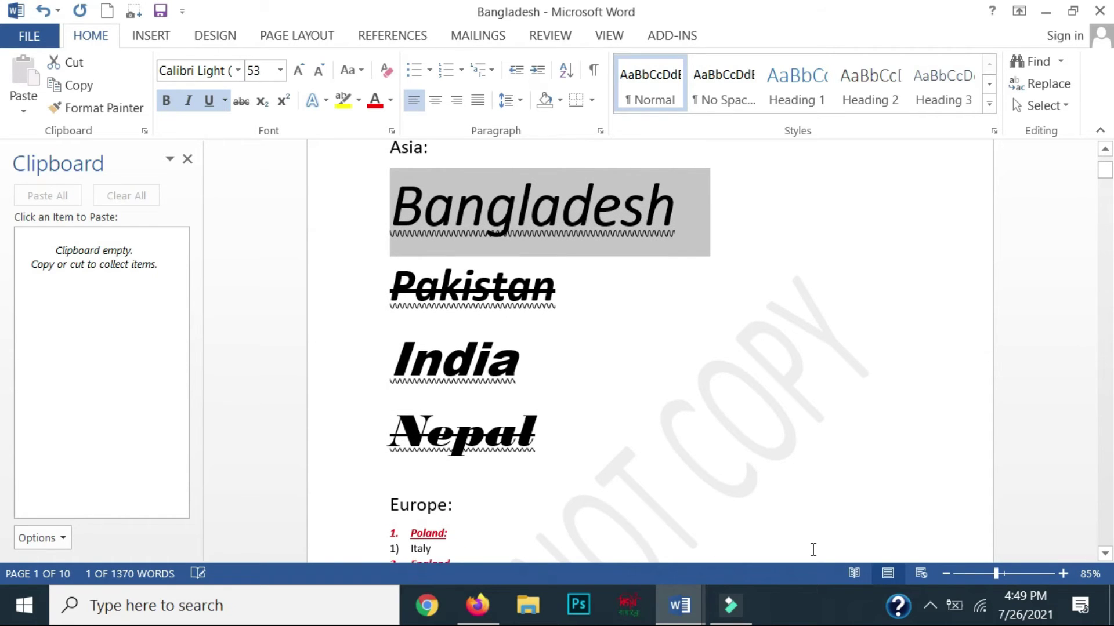
key("ctrl+bracketright")
key("ctrl+bracketright")
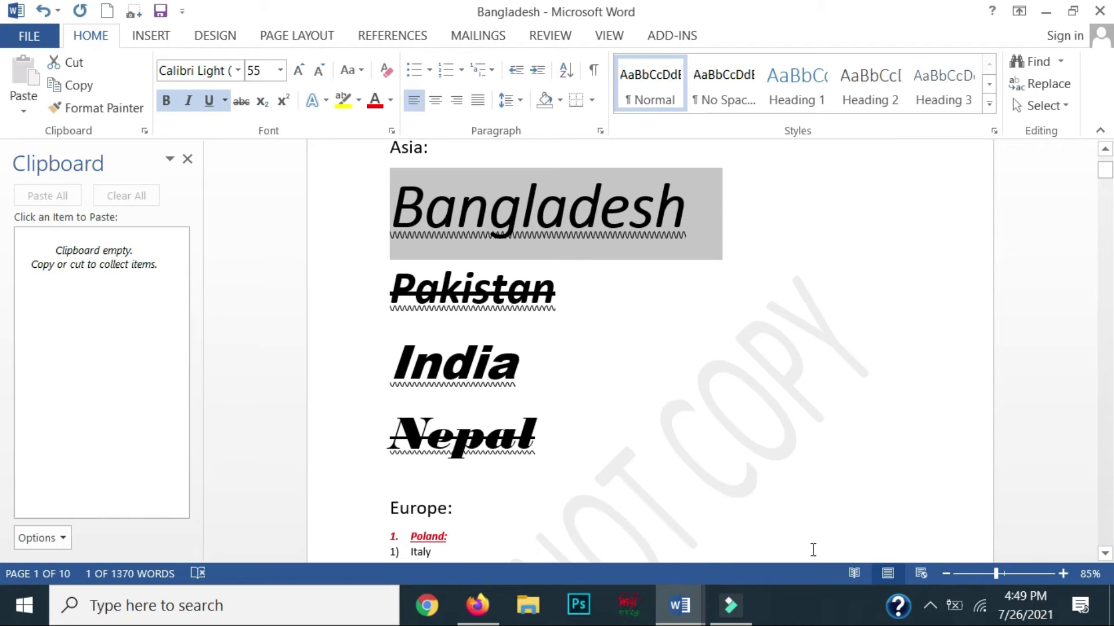
key("ctrl+bracketleft")
key("ctrl+bracketleft")
key("ctrl+bracketleft")
key("ctrl+bracketleft")
key("ctrl+bracketleft")
key("ctrl+bracketleft")
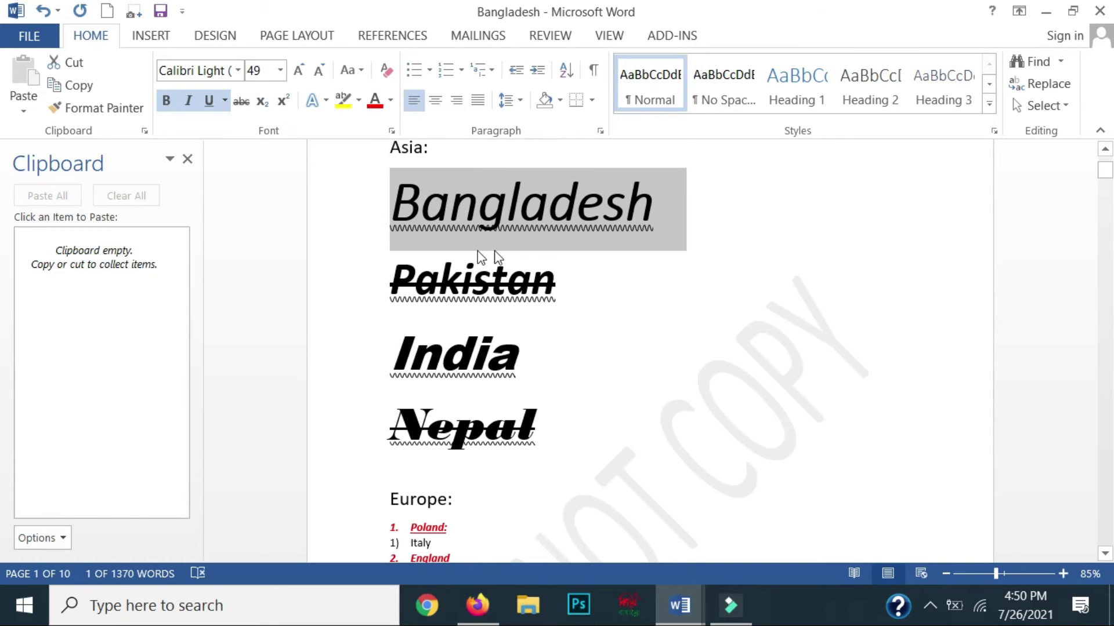
Switch to the tutorial title document from the taskbar previews
scroll(481, 255, "down", 2)
scroll(800, 229, "down", 2)
scroll(552, 281, "down", 2)
scroll(534, 293, "down", 2)
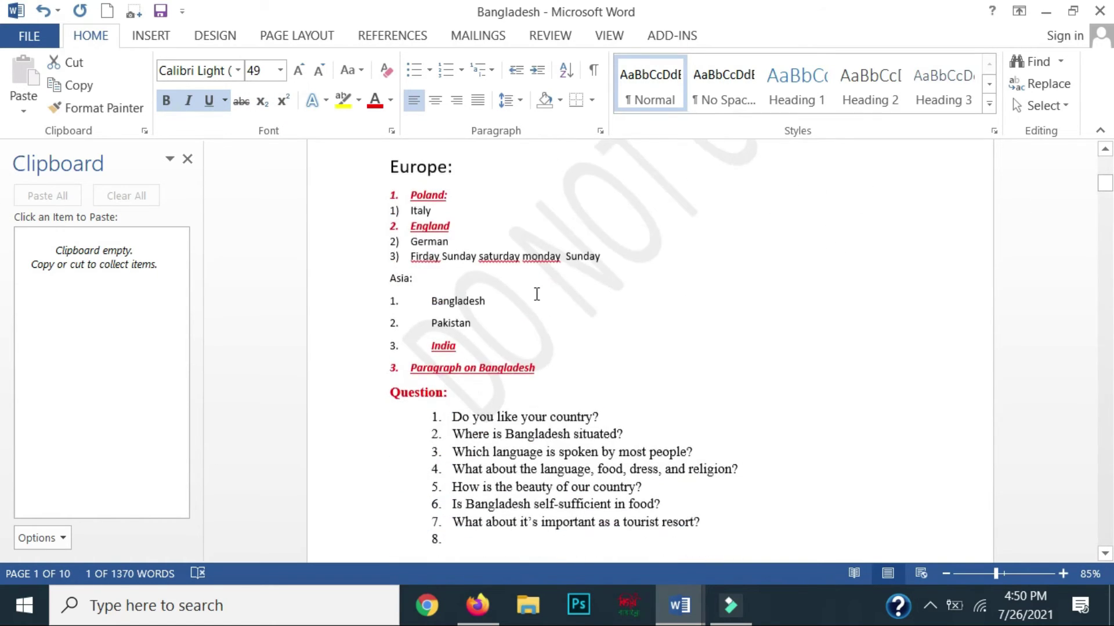
scroll(533, 303, "down", 4)
left_click(680, 605)
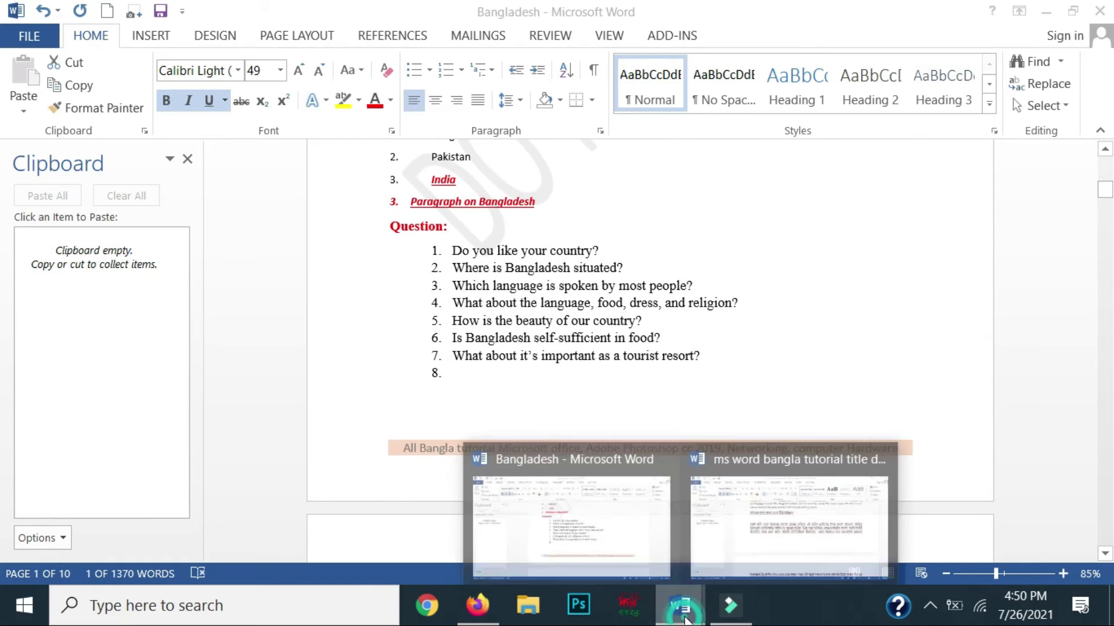
left_click(571, 522)
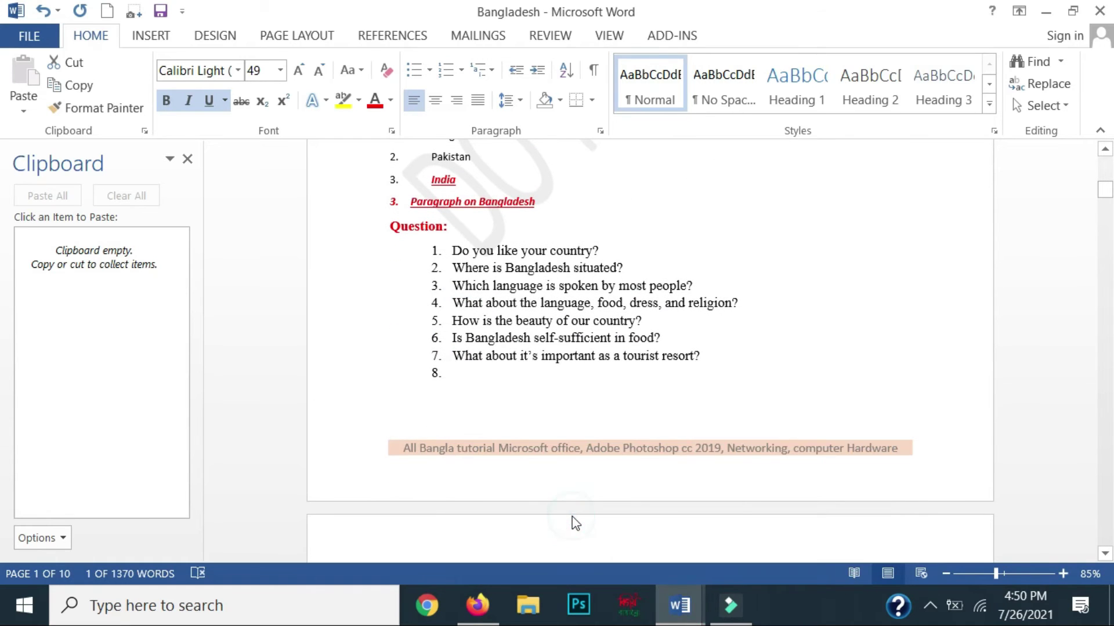
left_click(696, 603)
left_click(751, 530)
left_click_drag(1104, 293, 1104, 179)
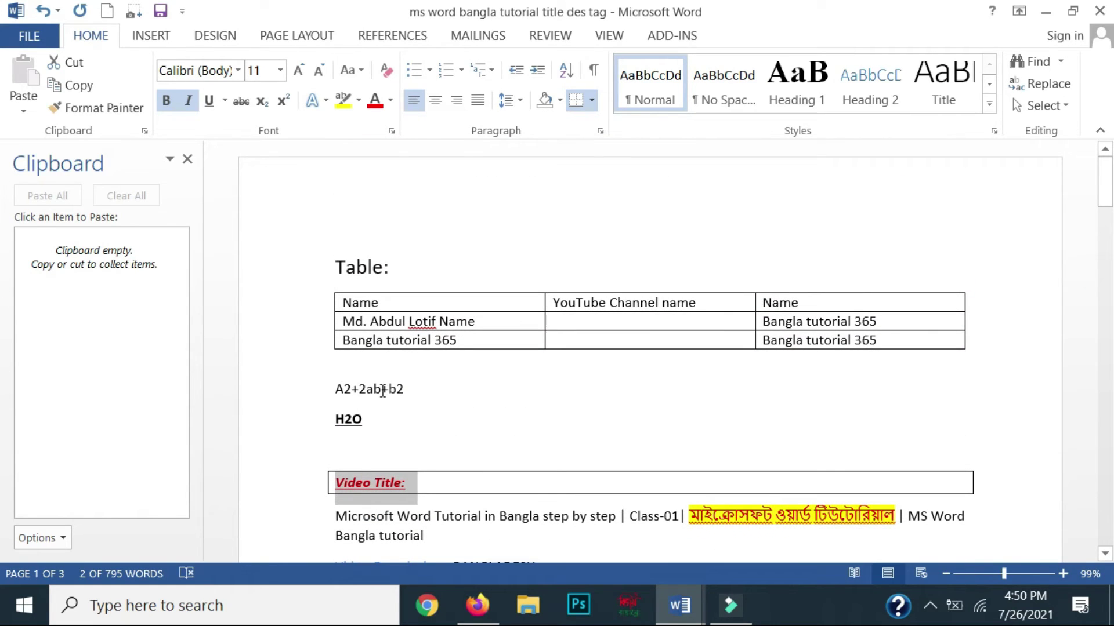
Superscript the 2 after A and the final 2 in b2, giving A²+2ab+b²
left_click_drag(410, 391, 335, 391)
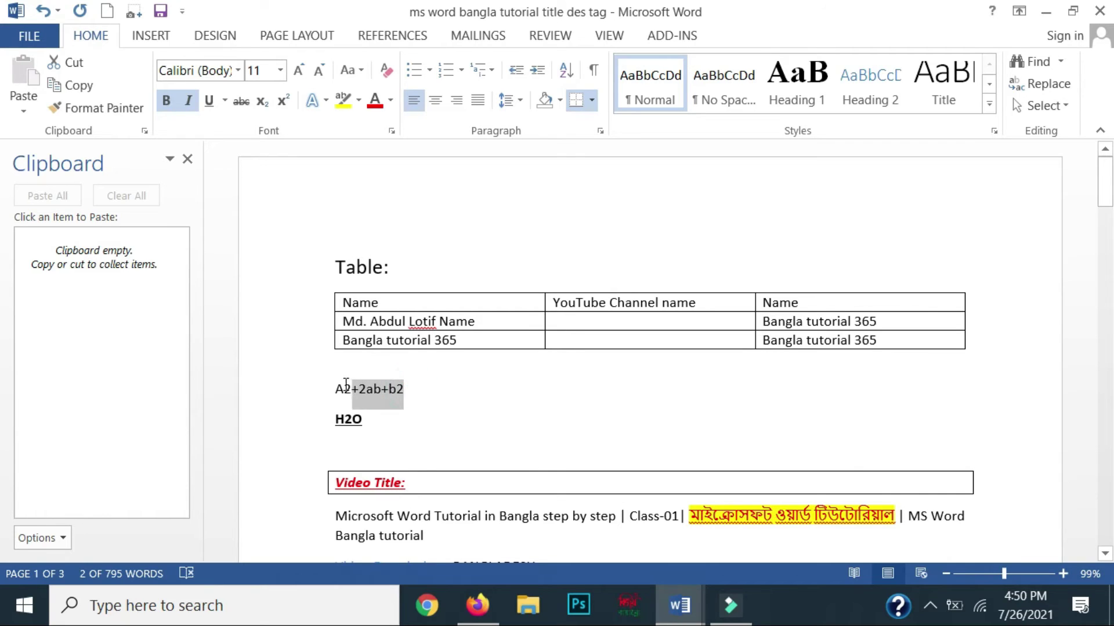
left_click(438, 390)
left_click_drag(344, 390, 351, 395)
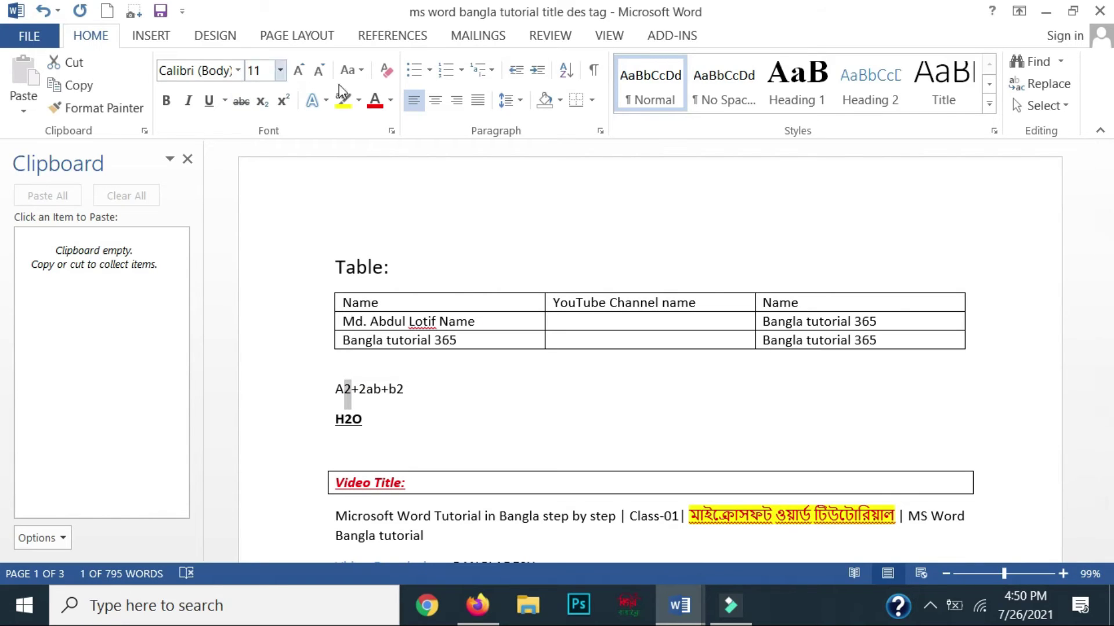
left_click(283, 102)
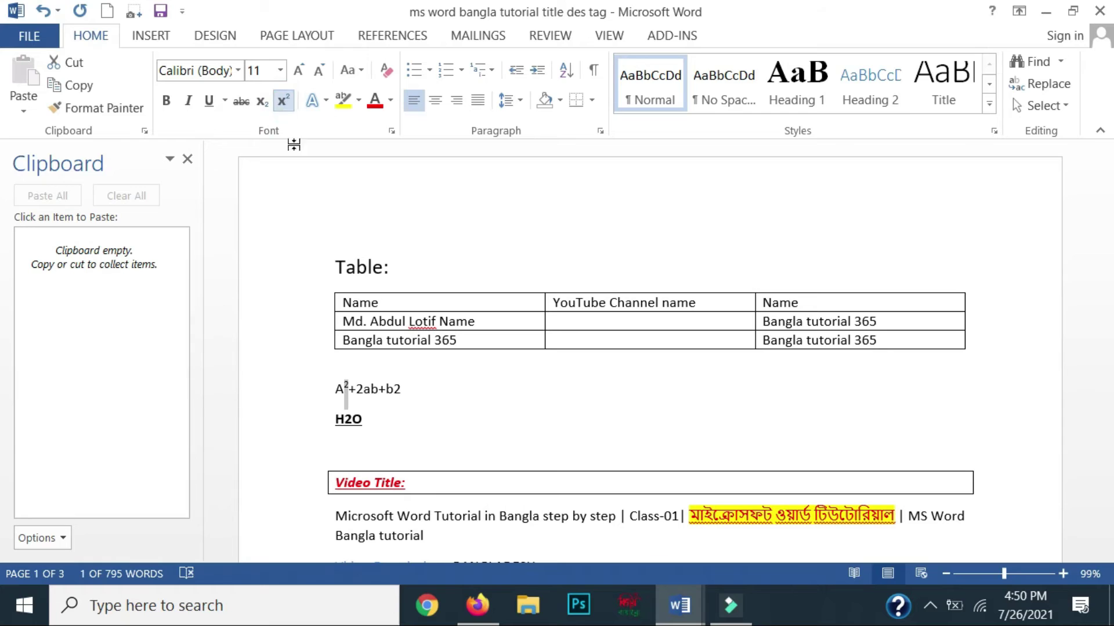
left_click_drag(399, 390, 394, 389)
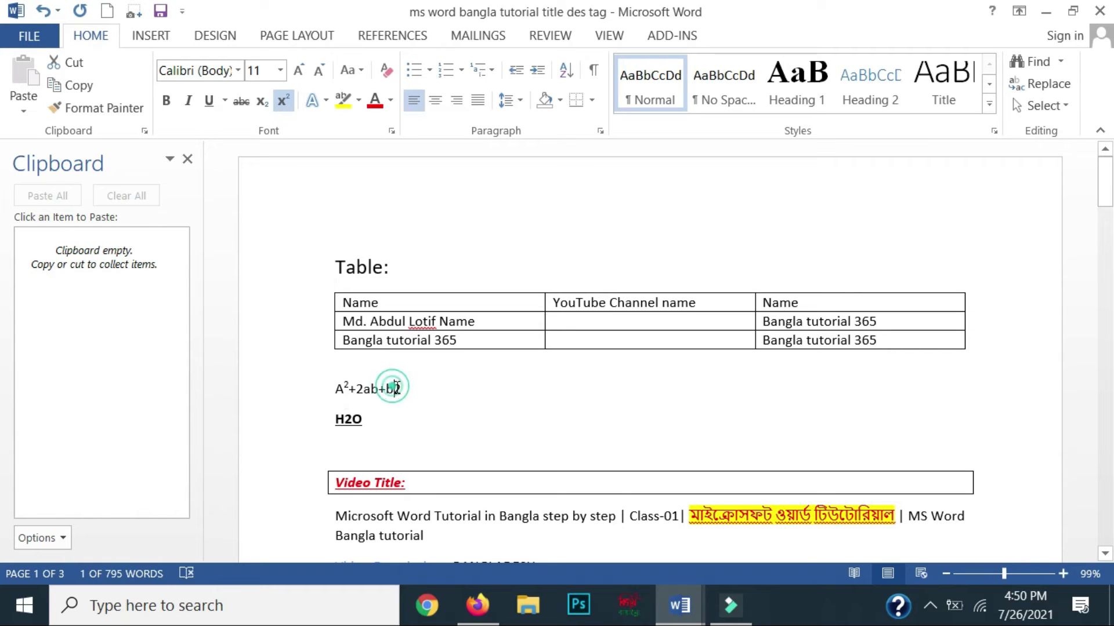
left_click(284, 101)
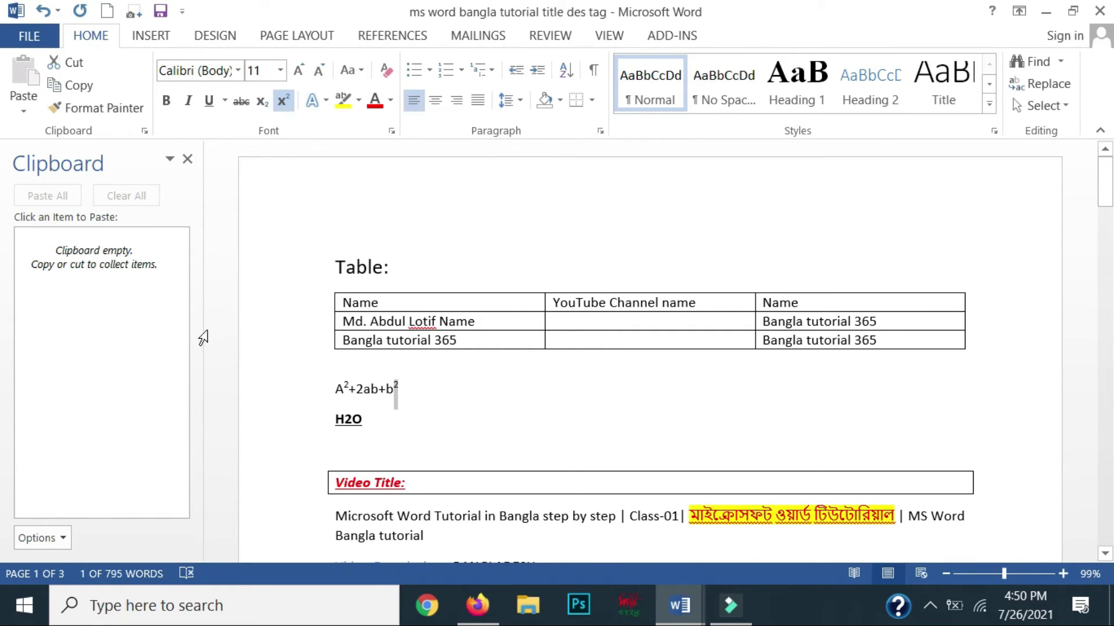
Subscript the 2 in H2O so it reads H₂O
mouse_move(649, 348)
left_click(345, 421)
left_click_drag(345, 423, 353, 424)
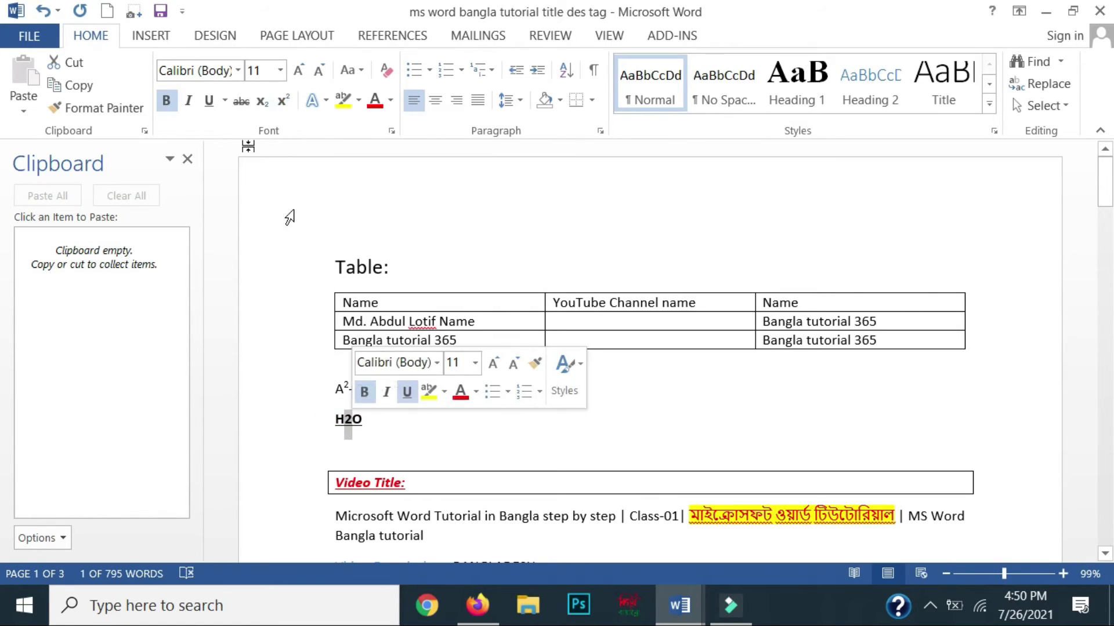
left_click(262, 102)
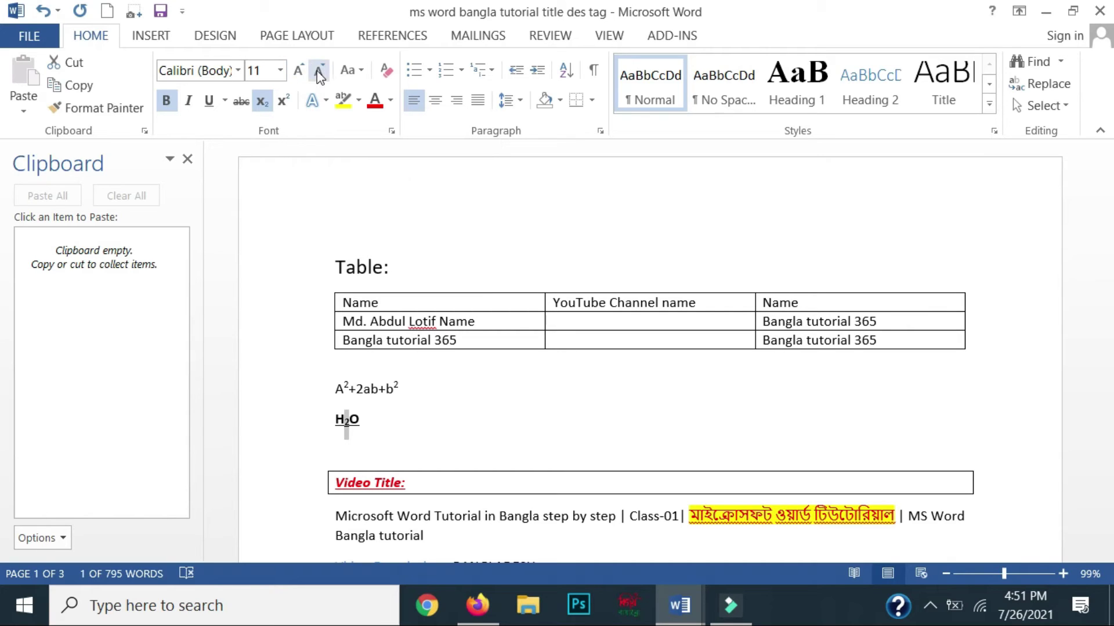
scroll(444, 415, "down", 2)
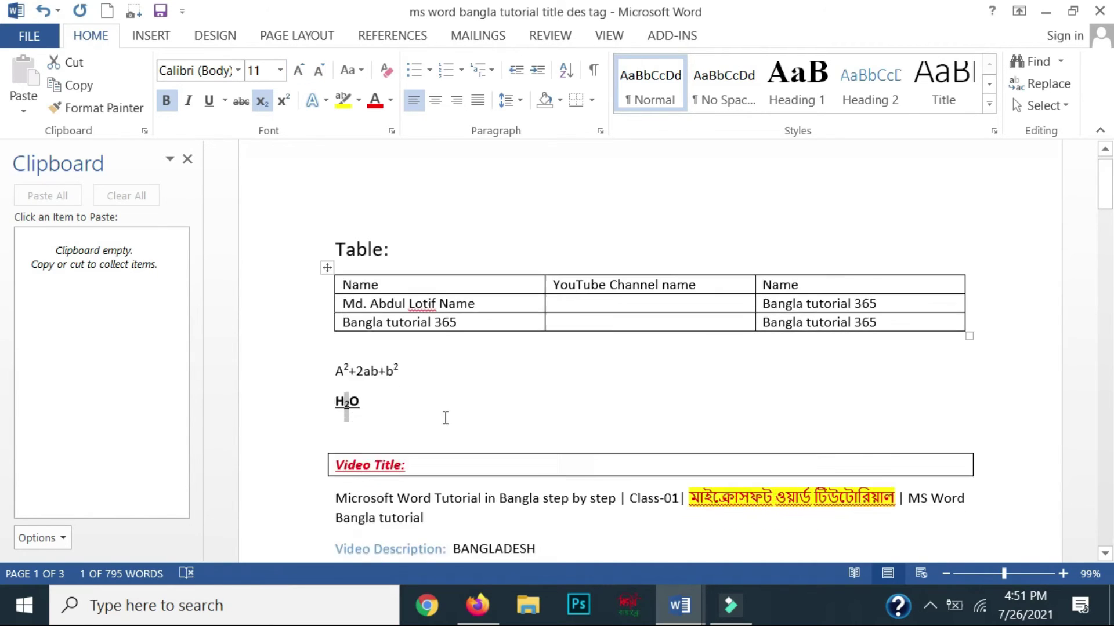
left_click(681, 606)
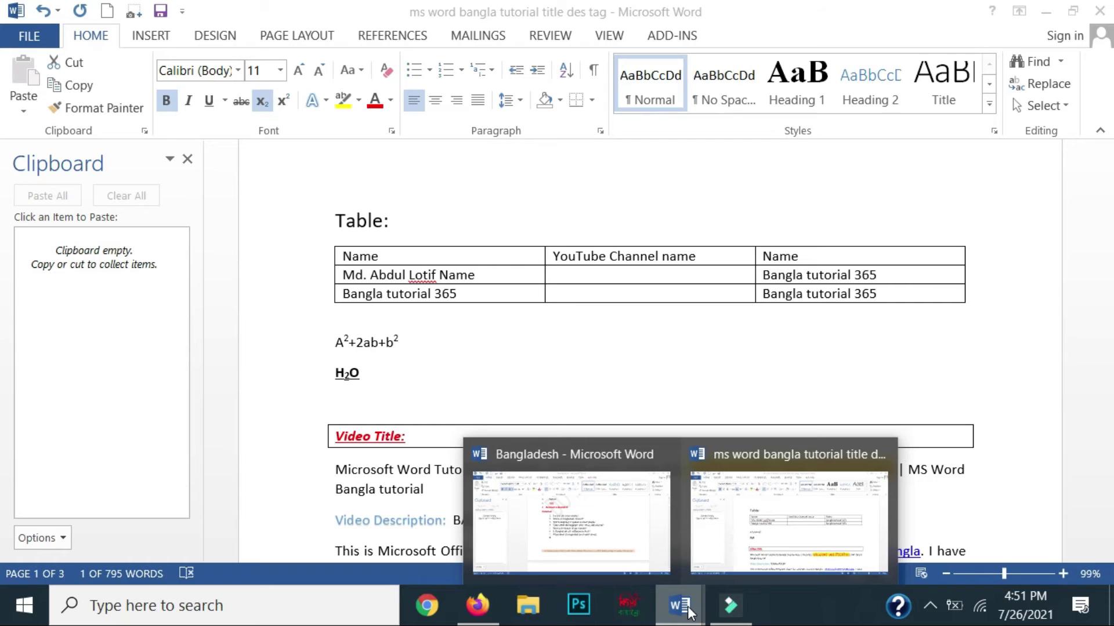
mouse_move(788, 508)
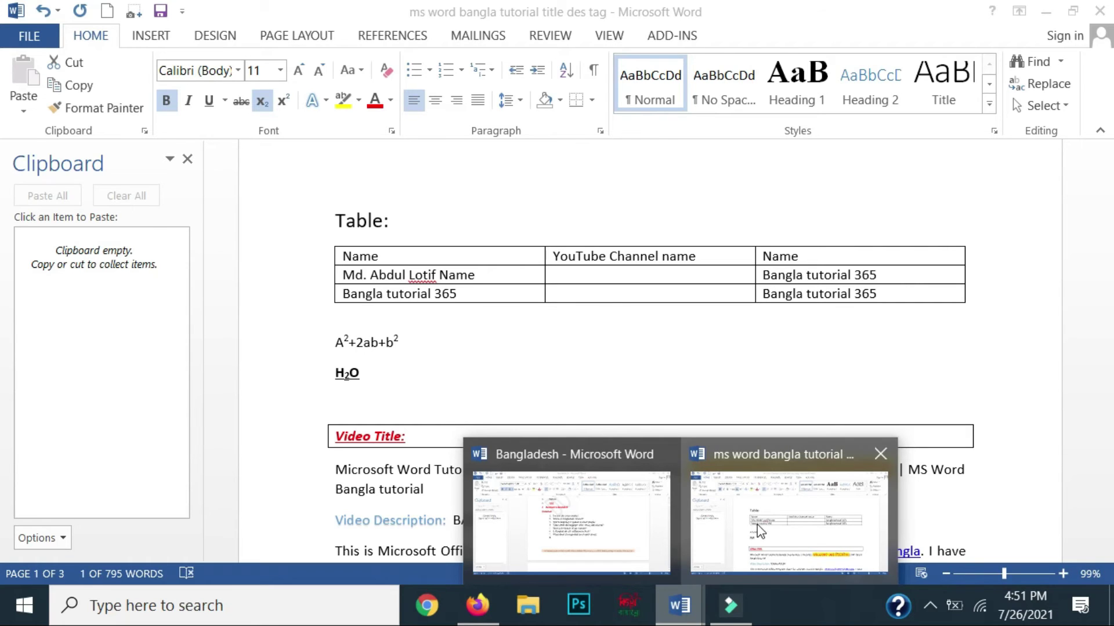
Switch back to the Bangladesh document and scroll to its heading
left_click(815, 502)
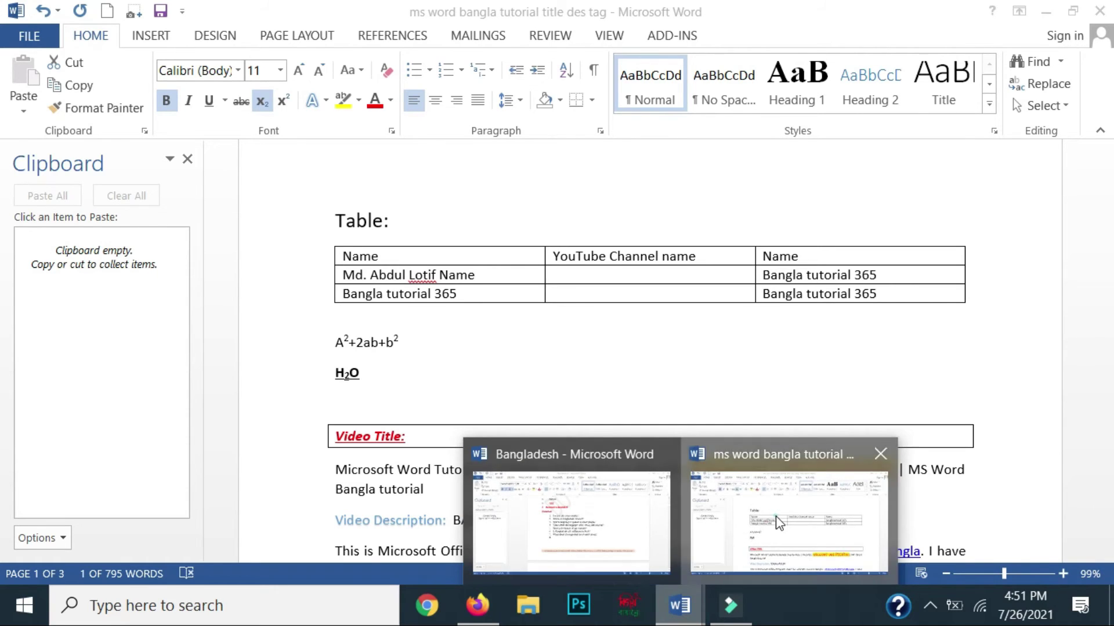
left_click(777, 514)
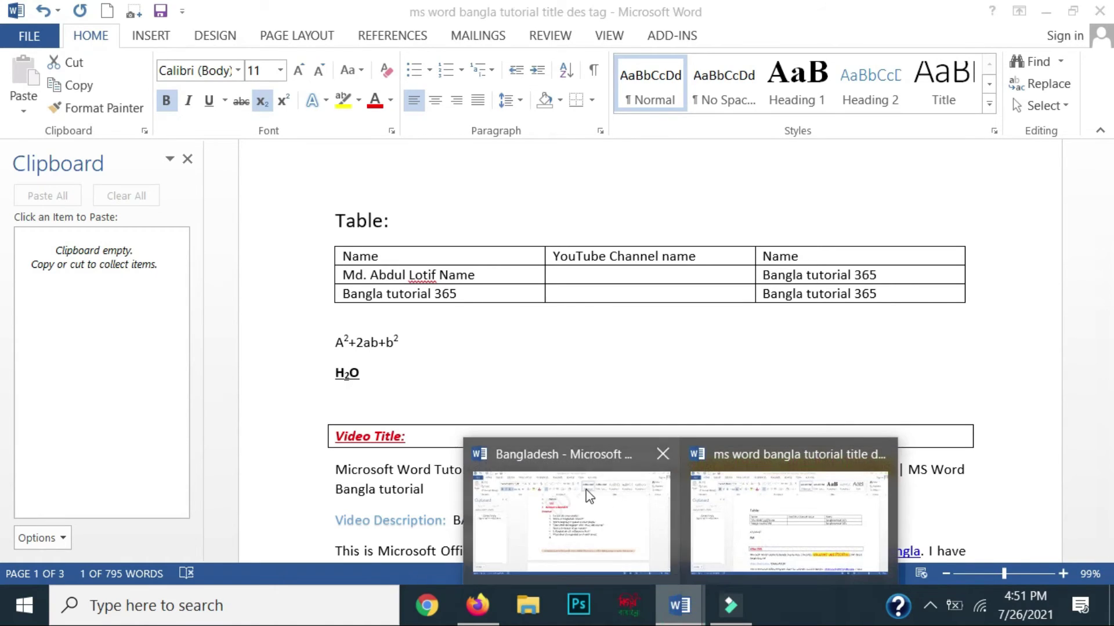
left_click(585, 490)
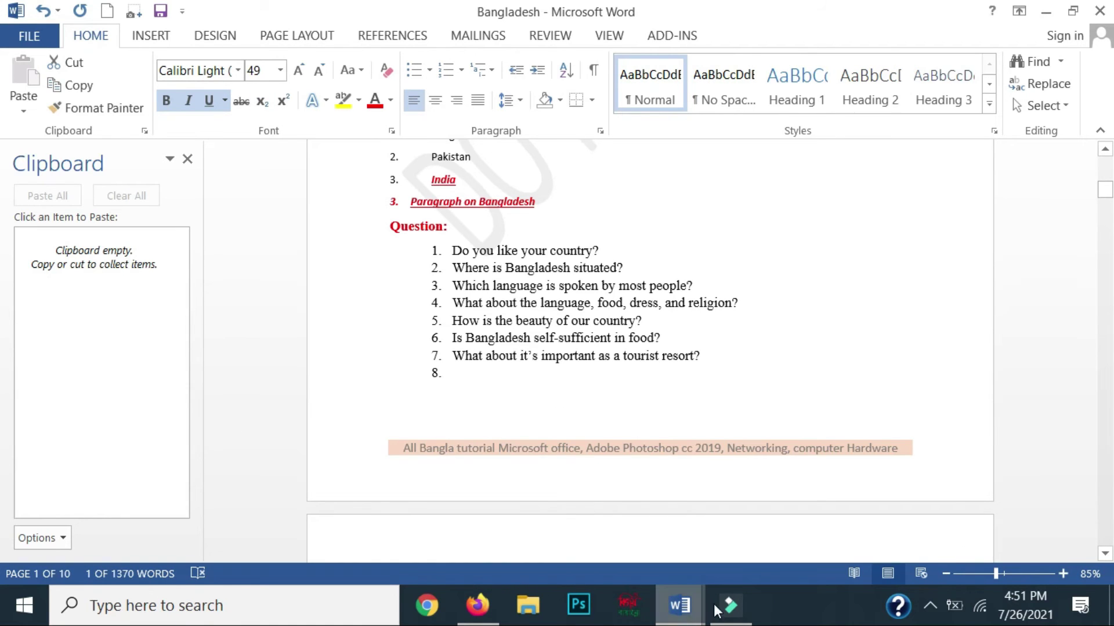
scroll(5, 209, "up", 4)
scroll(3, 151, "up", 2)
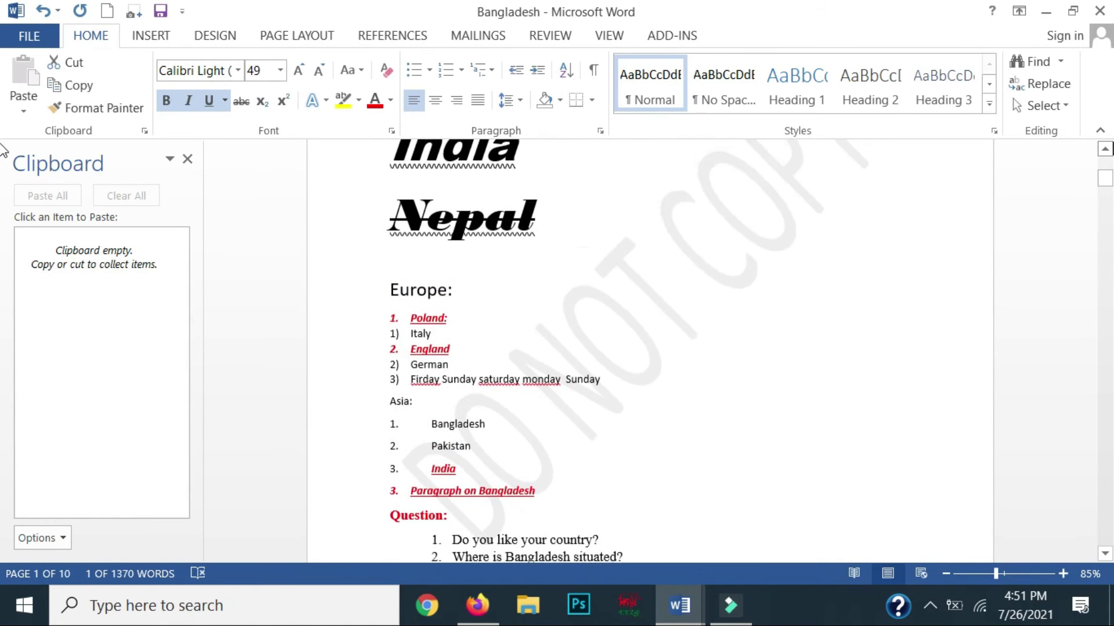
scroll(3, 151, "up", 1)
left_click(1105, 174)
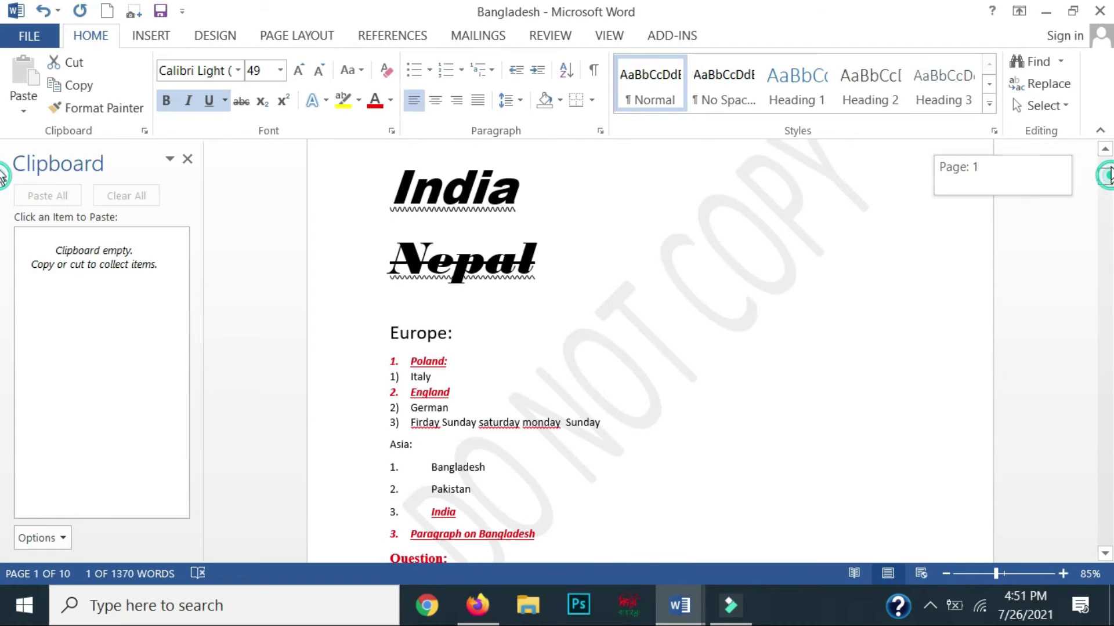
left_click_drag(1105, 174, 1105, 169)
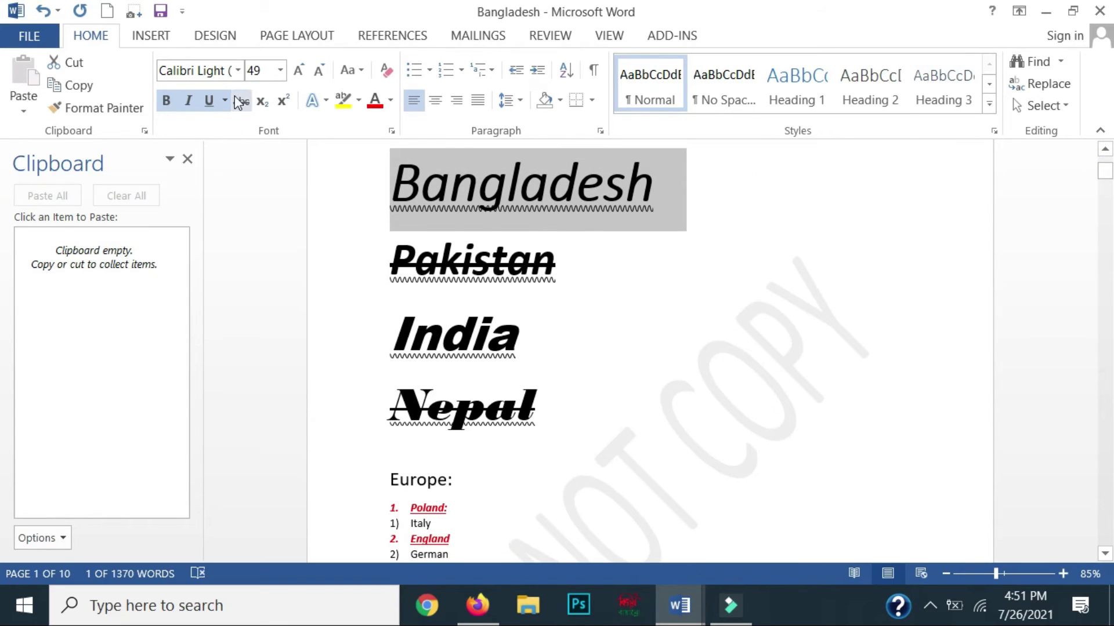
Shrink and grow the Bangladesh heading between 72 and 36 pt, settling at 48 pt
left_click(298, 70)
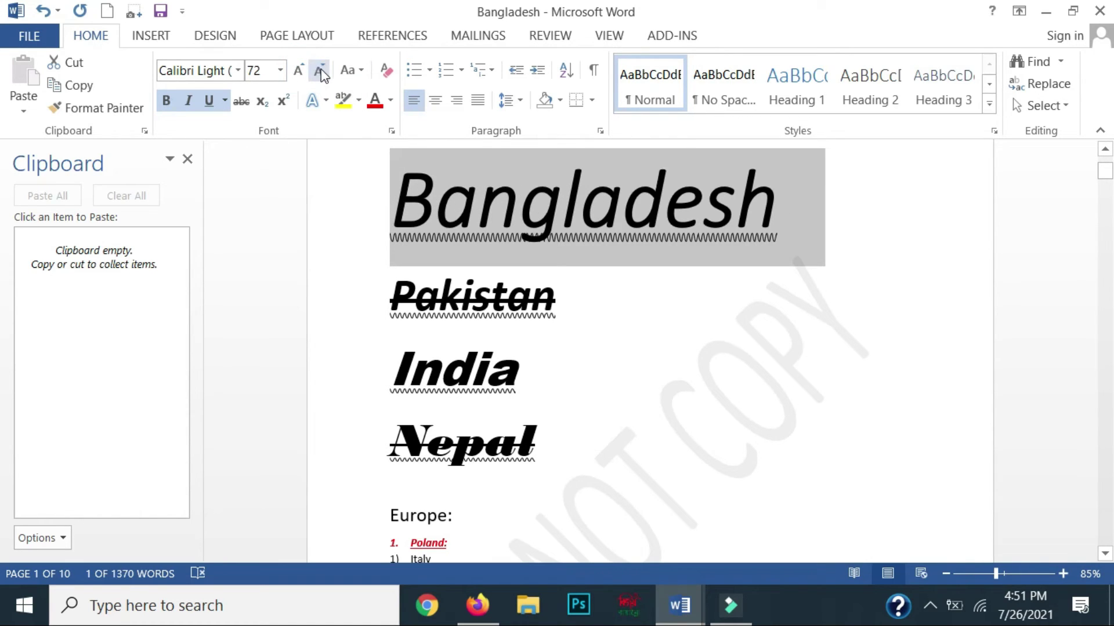
left_click(320, 72)
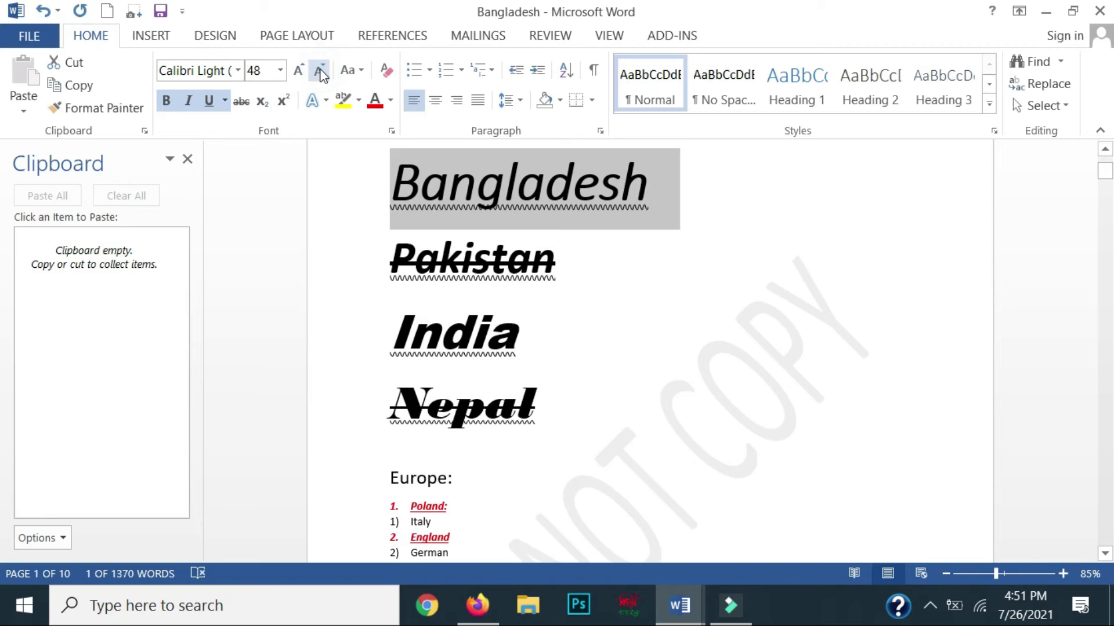
left_click(321, 73)
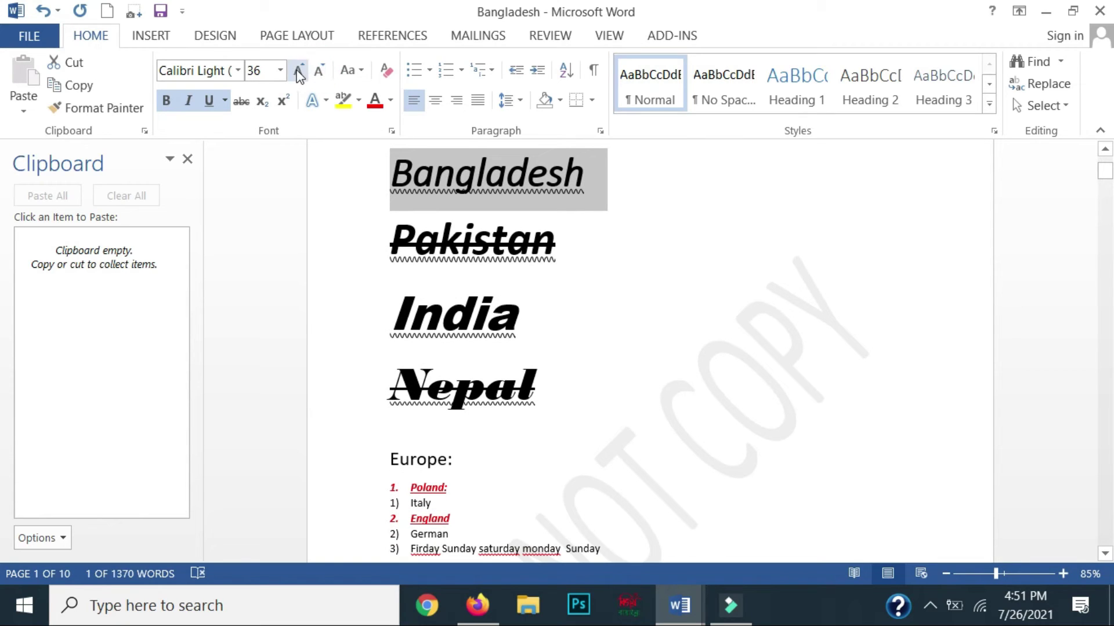
left_click(299, 74)
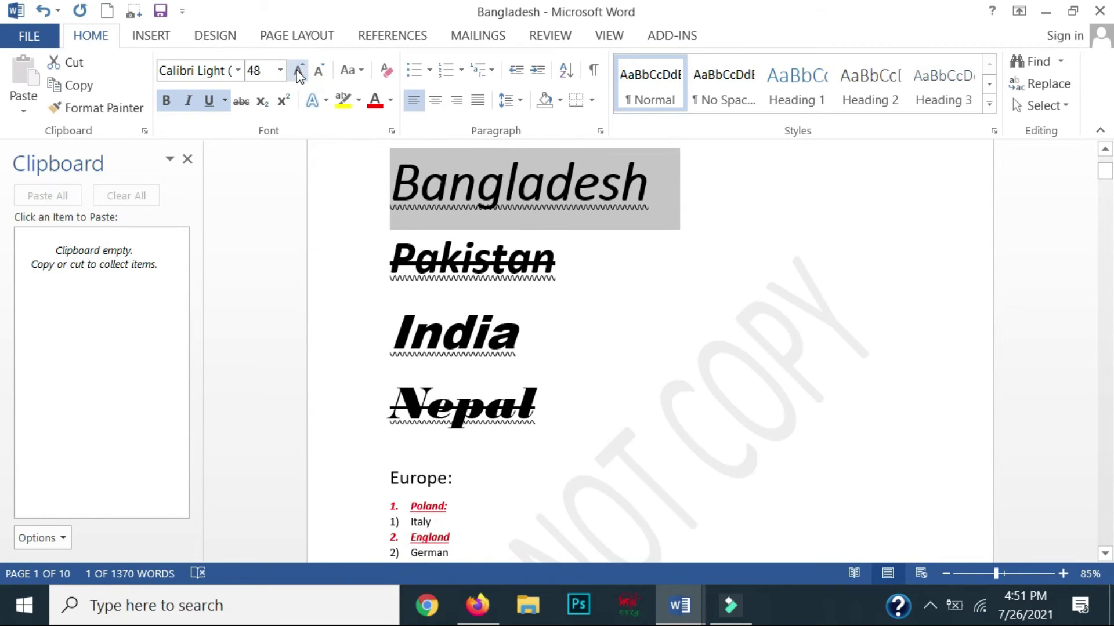
left_click(299, 75)
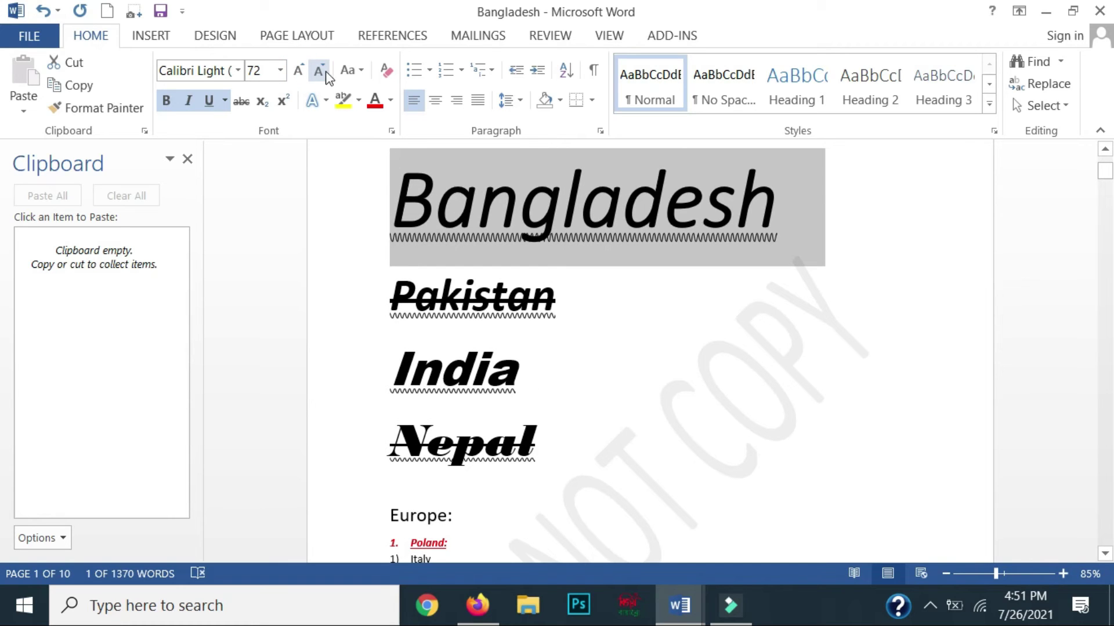
left_click(320, 72)
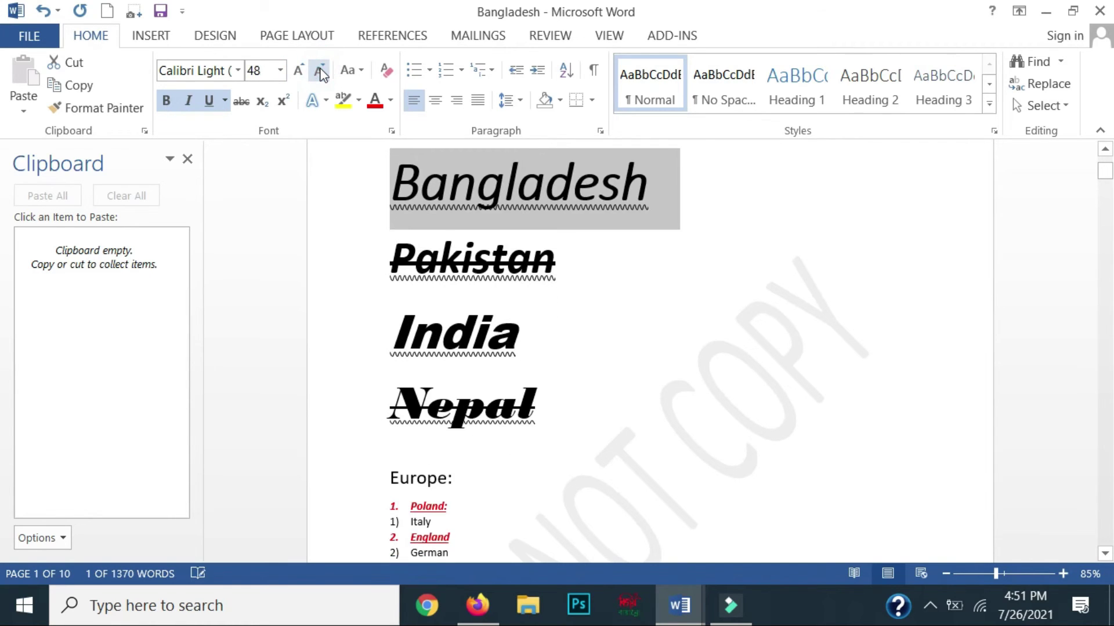
left_click(321, 73)
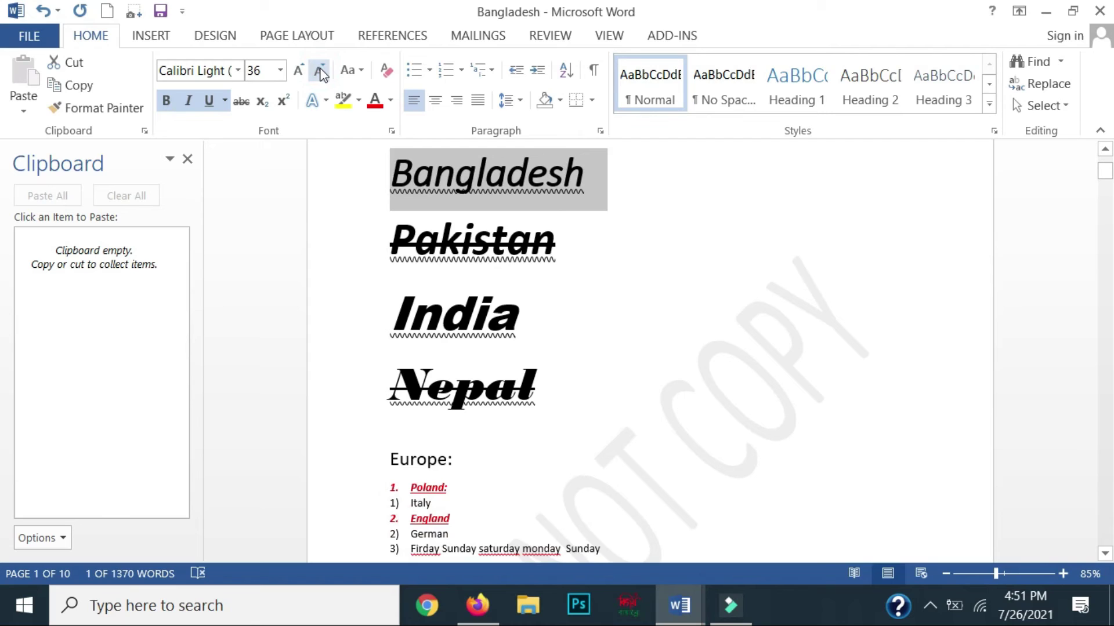
left_click(298, 70)
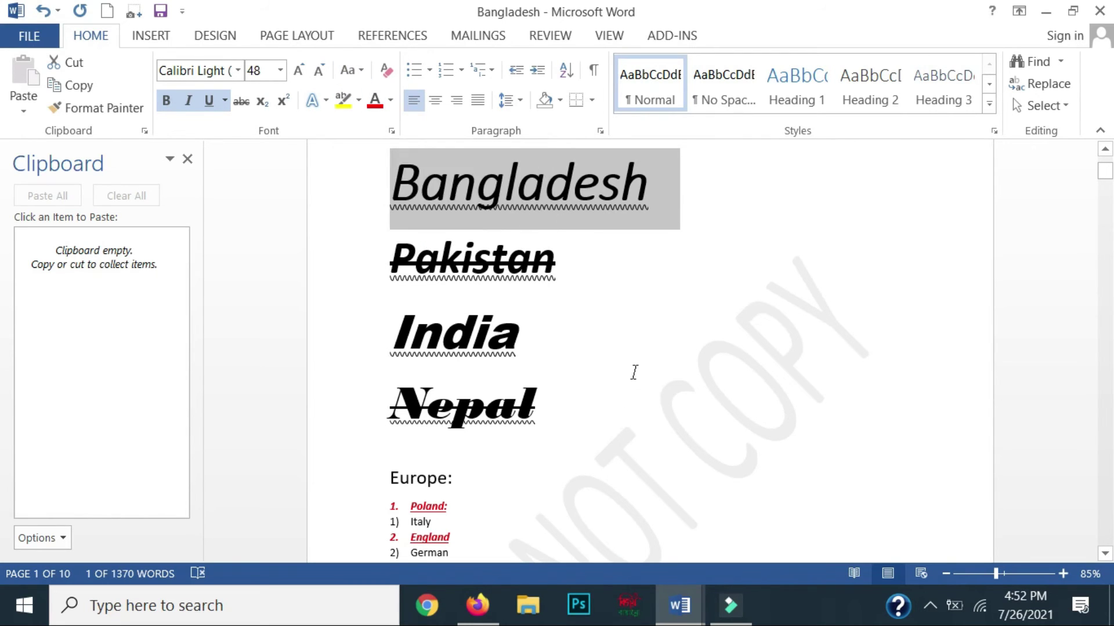
left_click(568, 290)
scroll(520, 326, "down", 1)
scroll(529, 329, "up", 1)
Switch to the 'ms word bangla tutorial title des tag' document and scroll to its Video Description
scroll(530, 326, "down", 3)
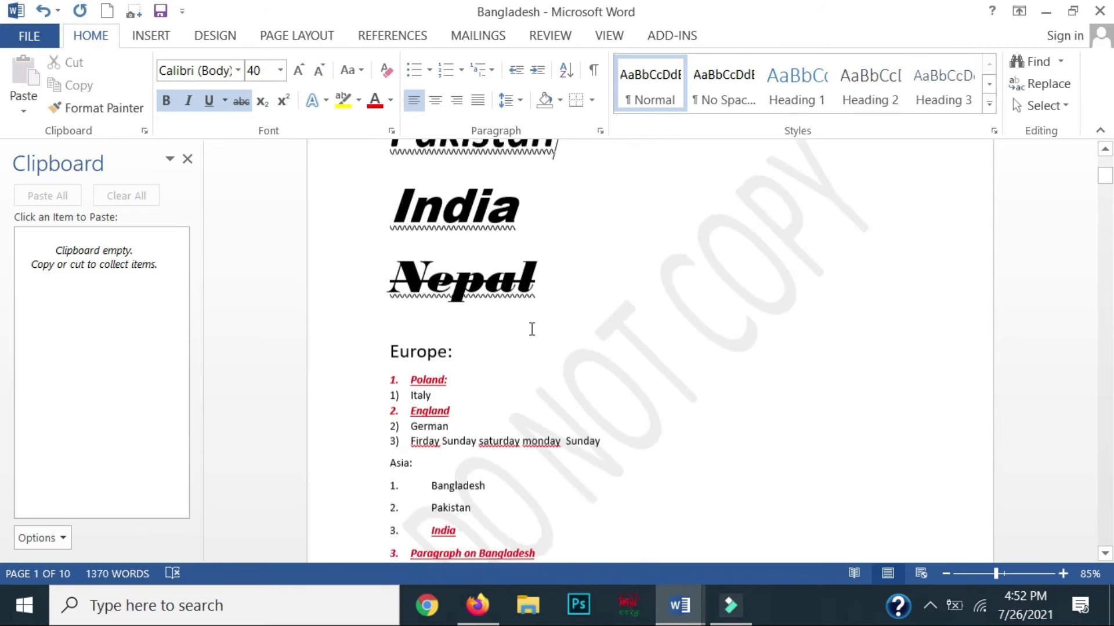
scroll(529, 324, "down", 1)
scroll(530, 323, "down", 3)
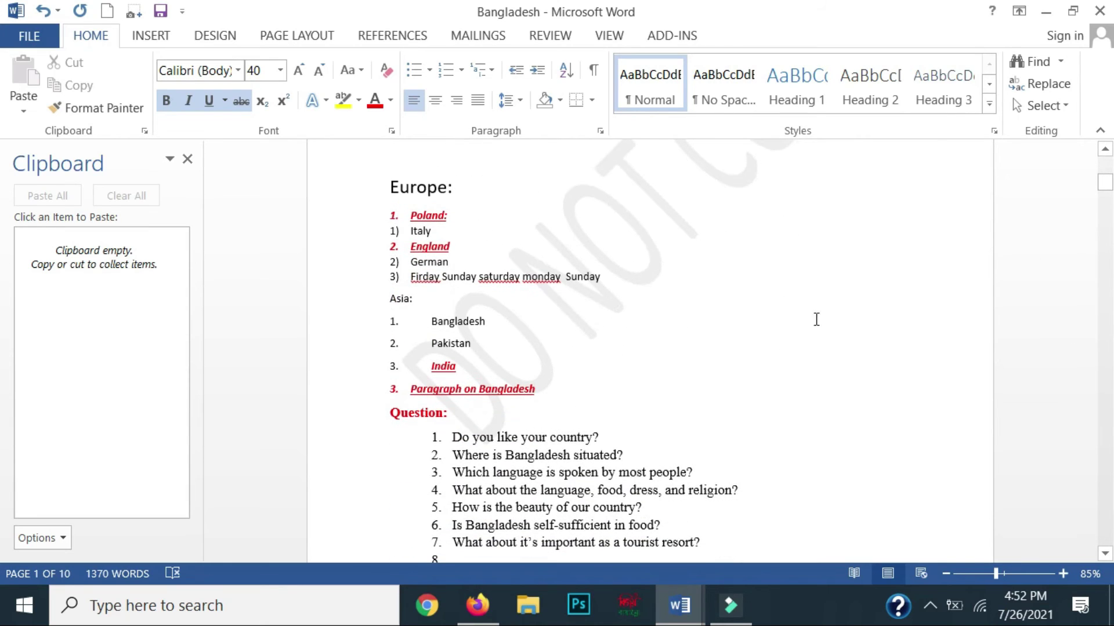
left_click_drag(594, 437, 461, 440)
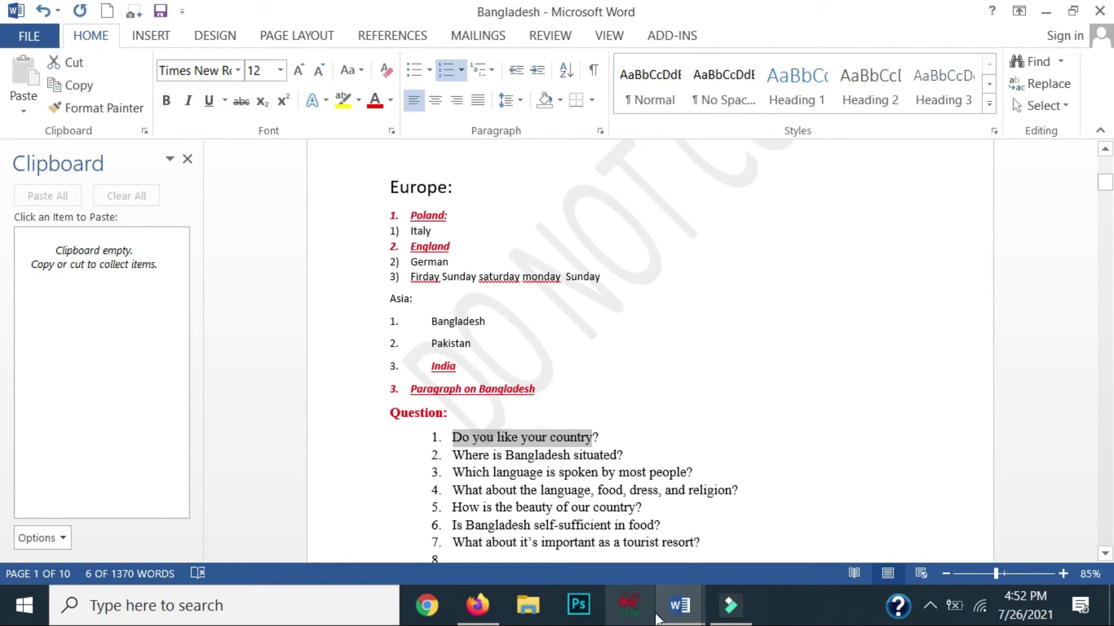
left_click(680, 609)
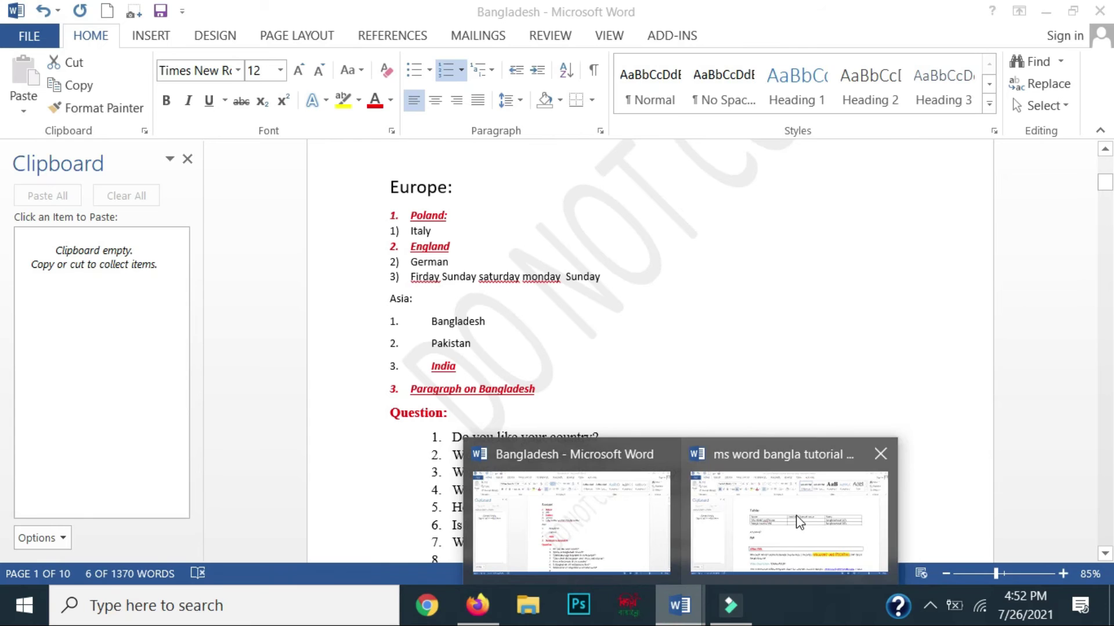
left_click(789, 515)
left_click_drag(1105, 185, 1105, 223)
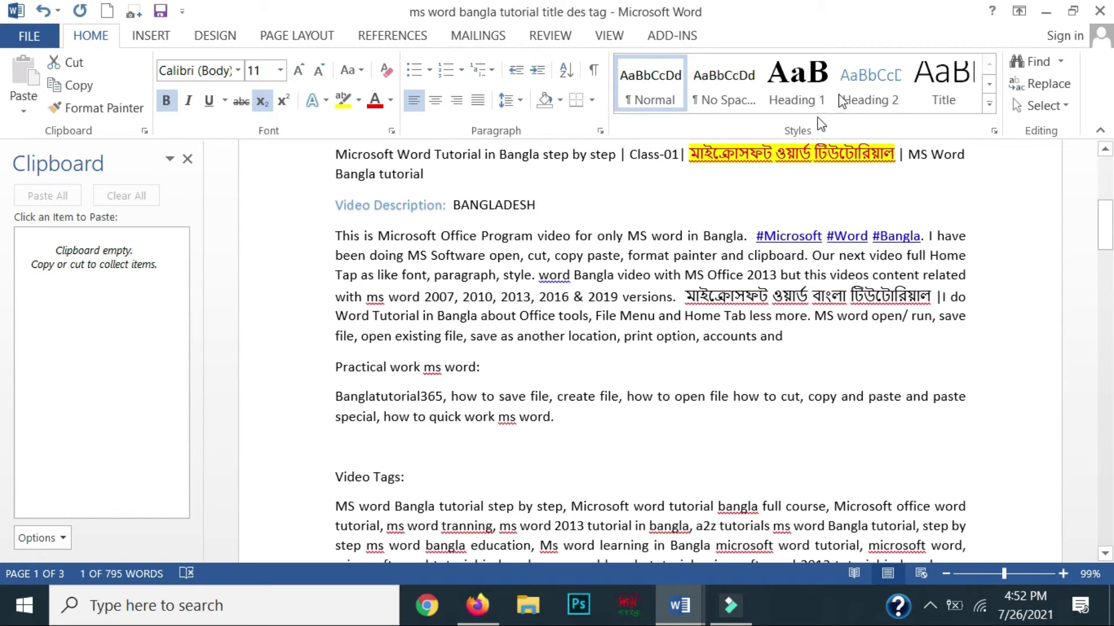
Change 'This is Microsoft Office Program' to lowercase, then UPPERCASE, ending with Capitalize Each Word
left_click(535, 238)
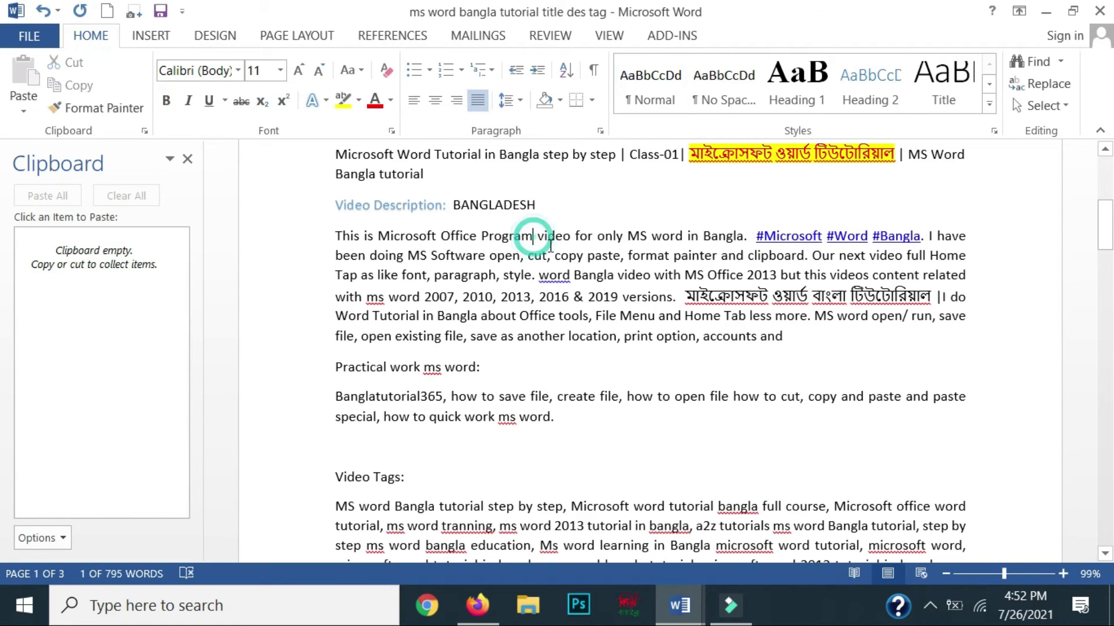
left_click_drag(535, 238, 335, 236)
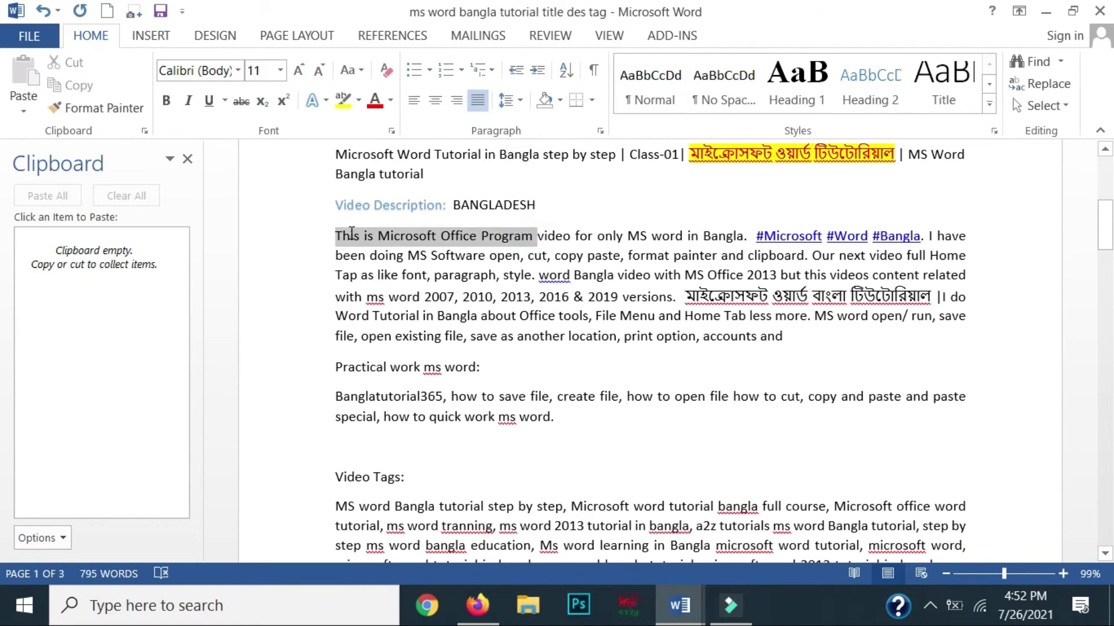
left_click(360, 72)
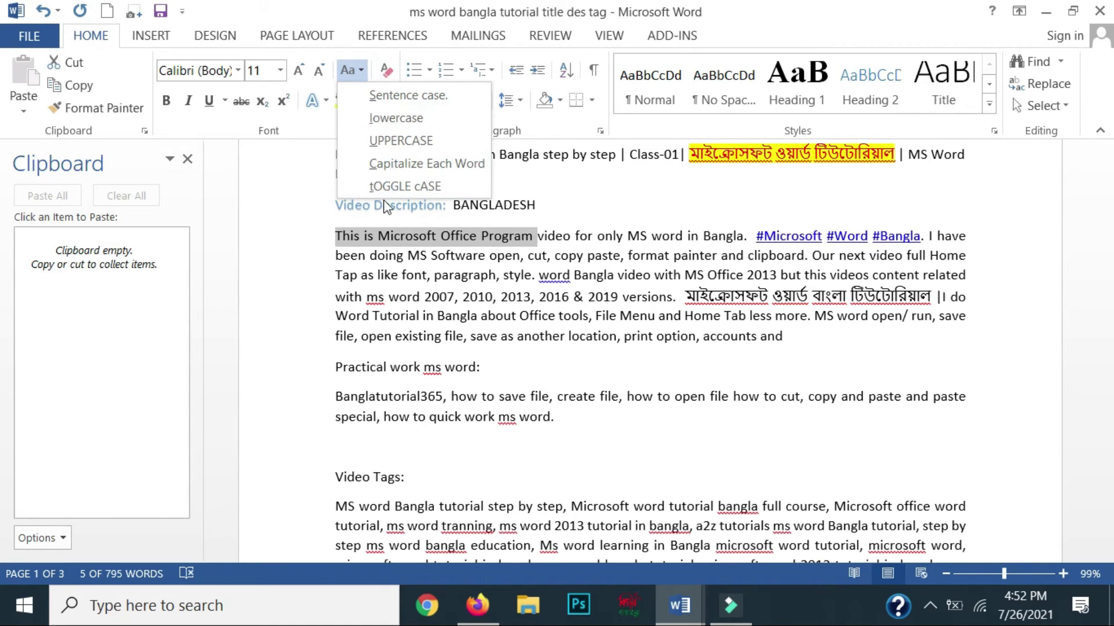
left_click(410, 120)
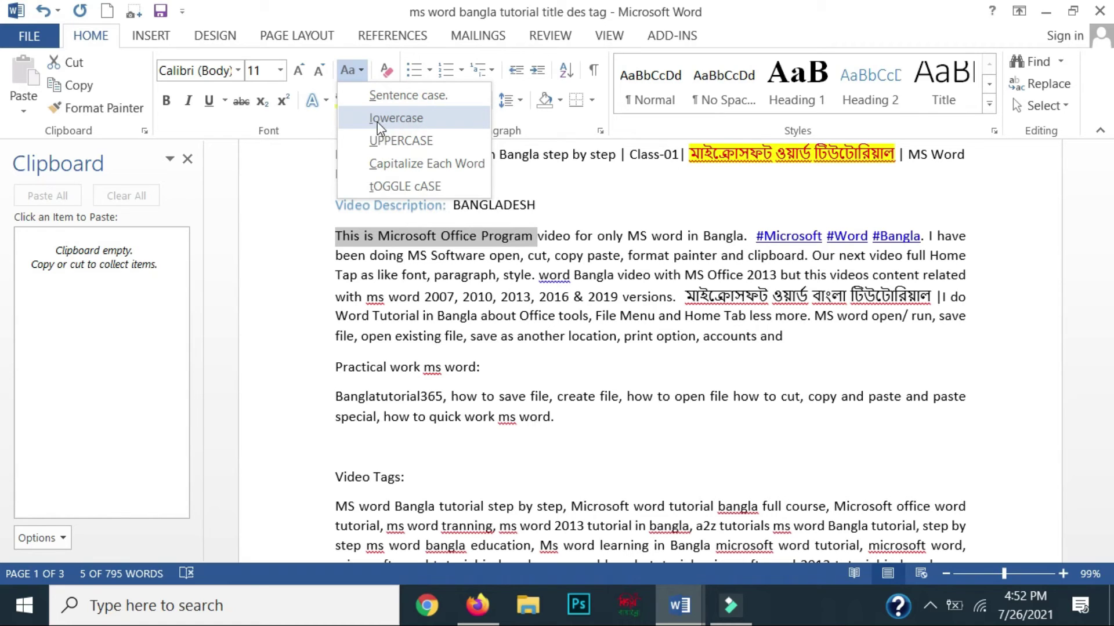
left_click(412, 123)
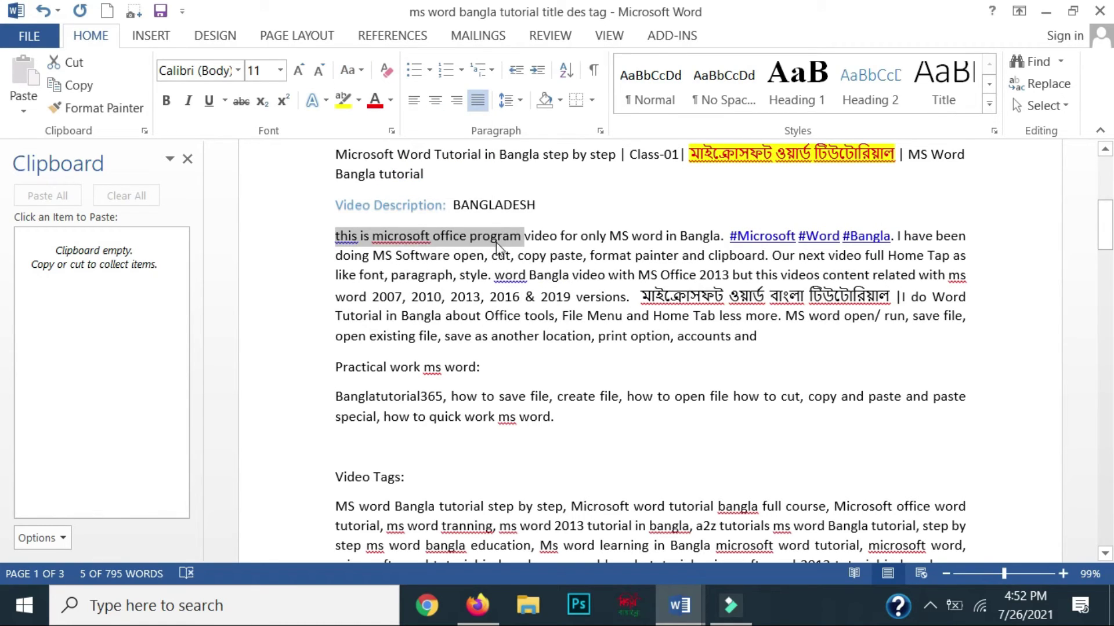
left_click(350, 70)
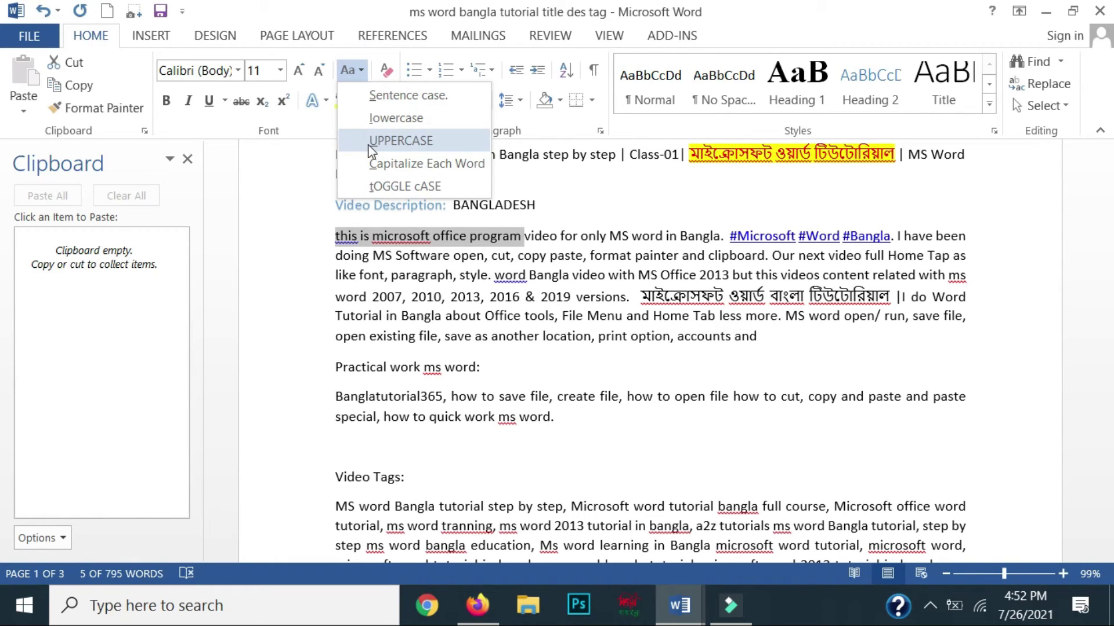
left_click(437, 142)
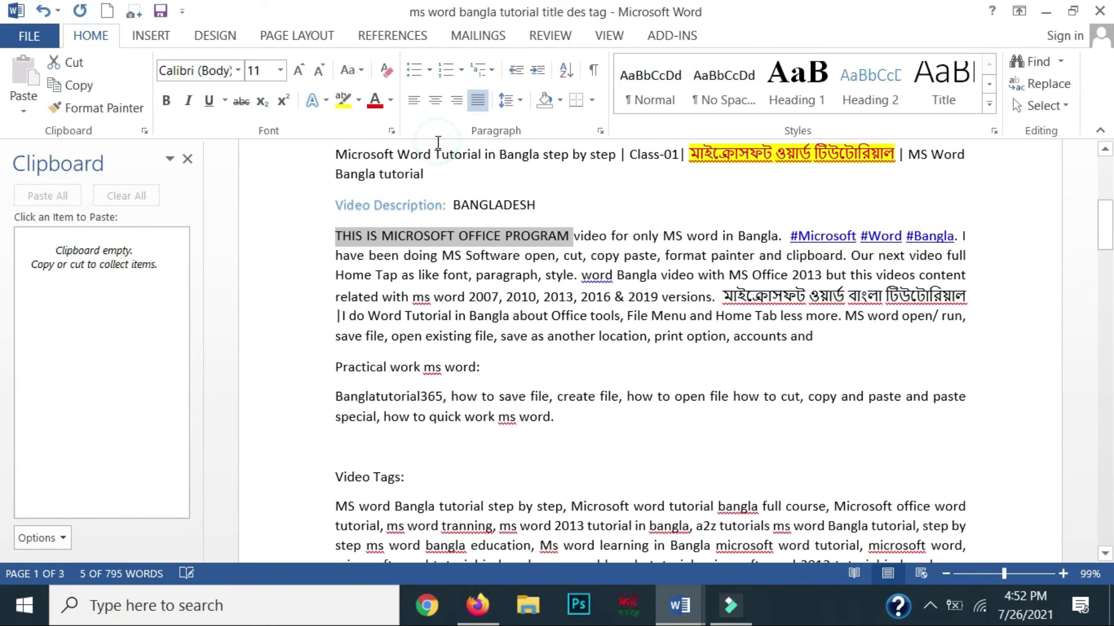
left_click(351, 71)
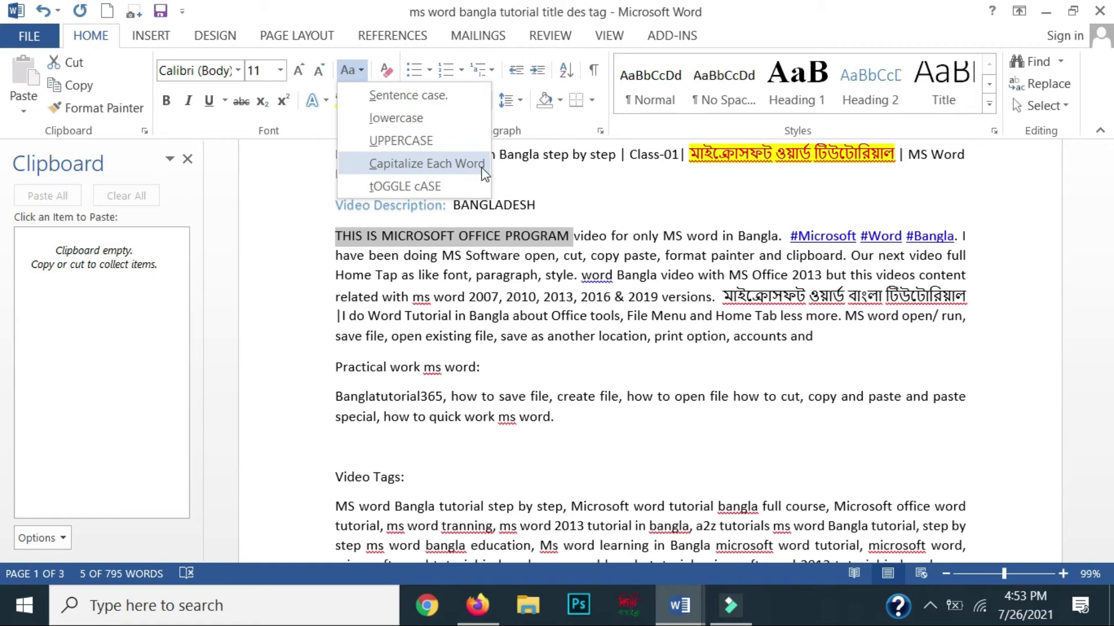
left_click(458, 163)
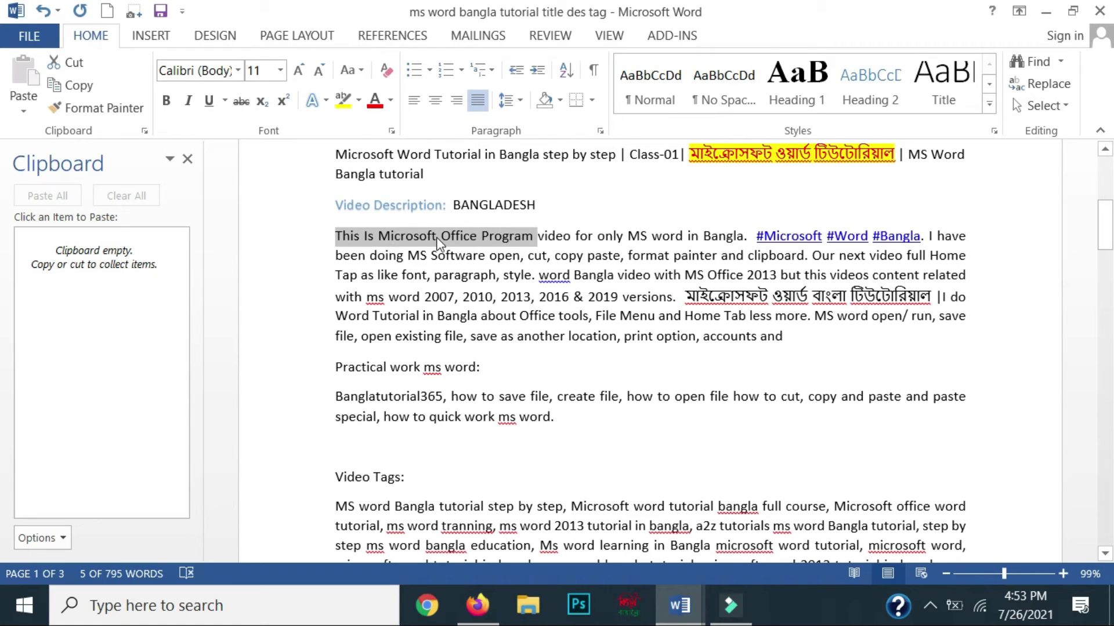
left_click(327, 100)
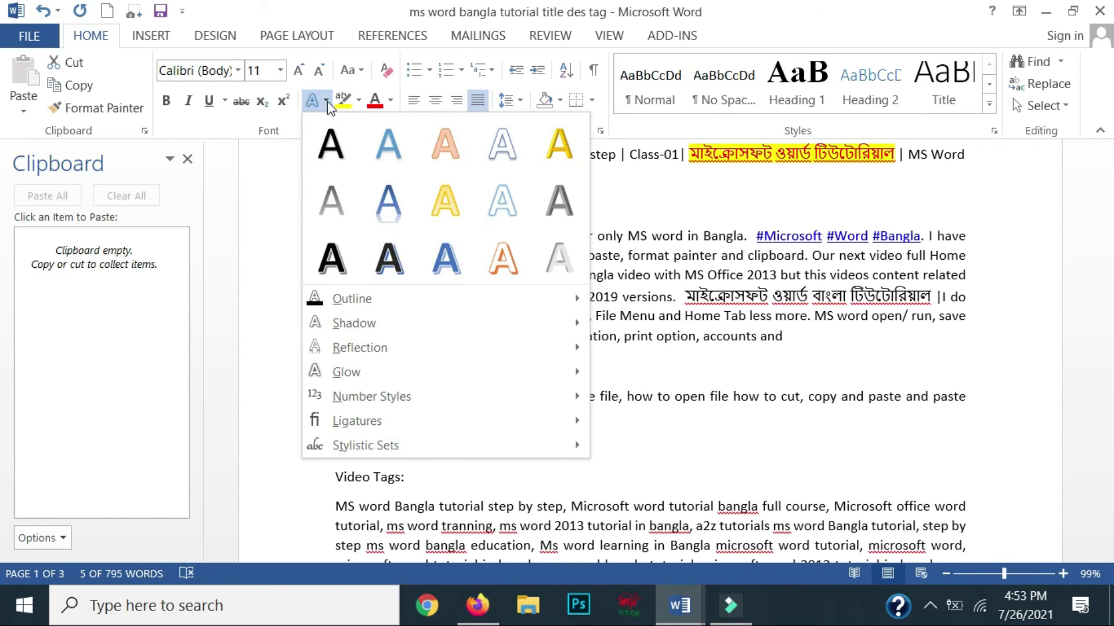
left_click(802, 12)
left_click_drag(544, 200, 452, 200)
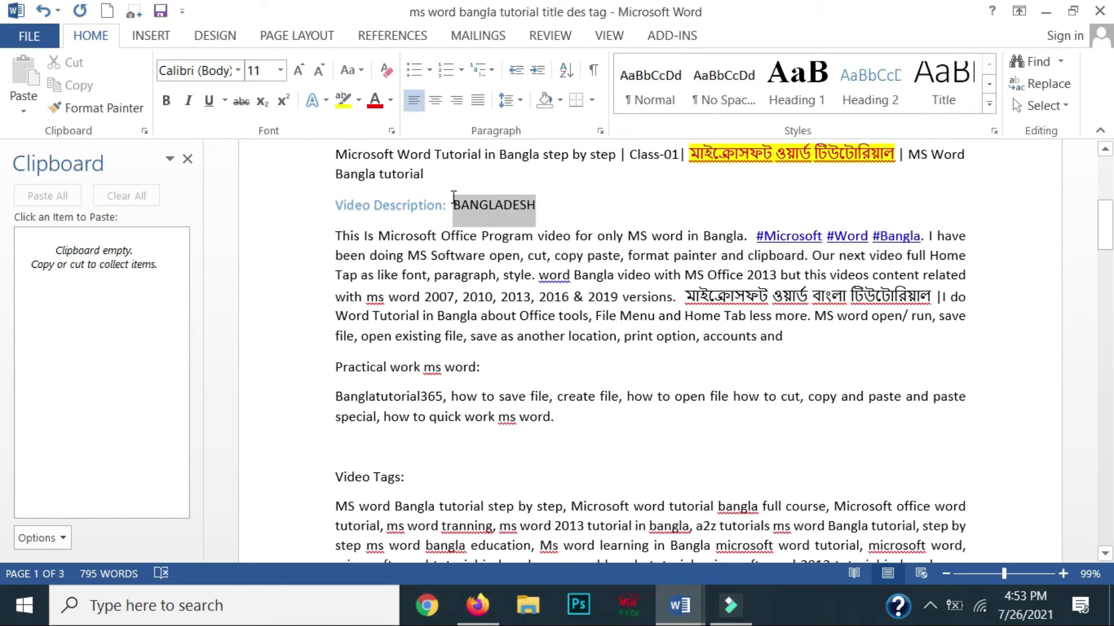
left_click(326, 101)
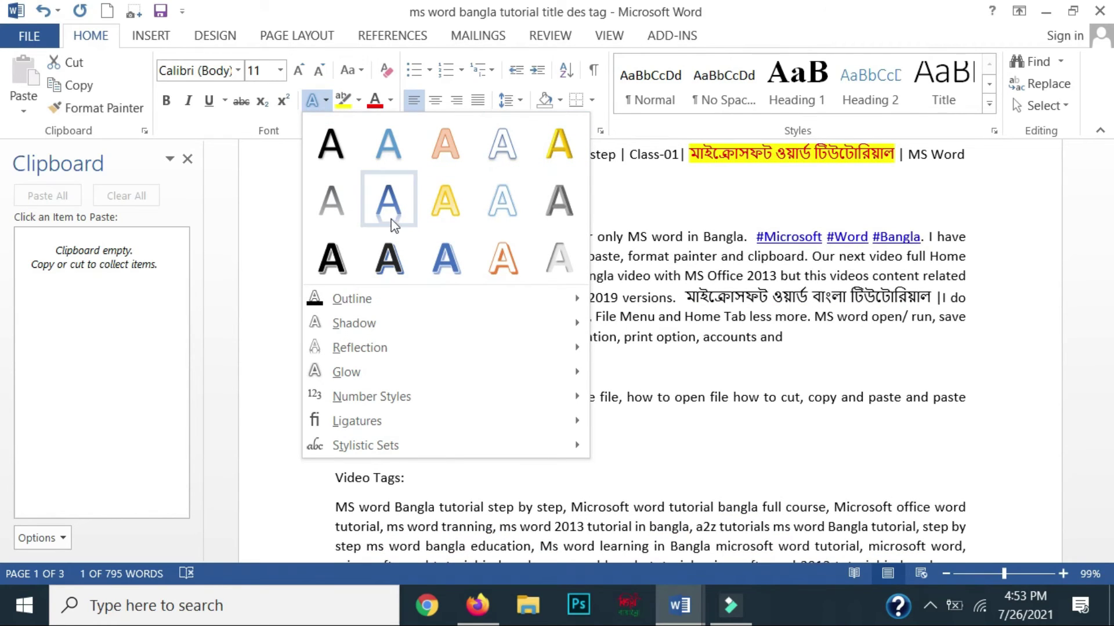
mouse_move(366, 445)
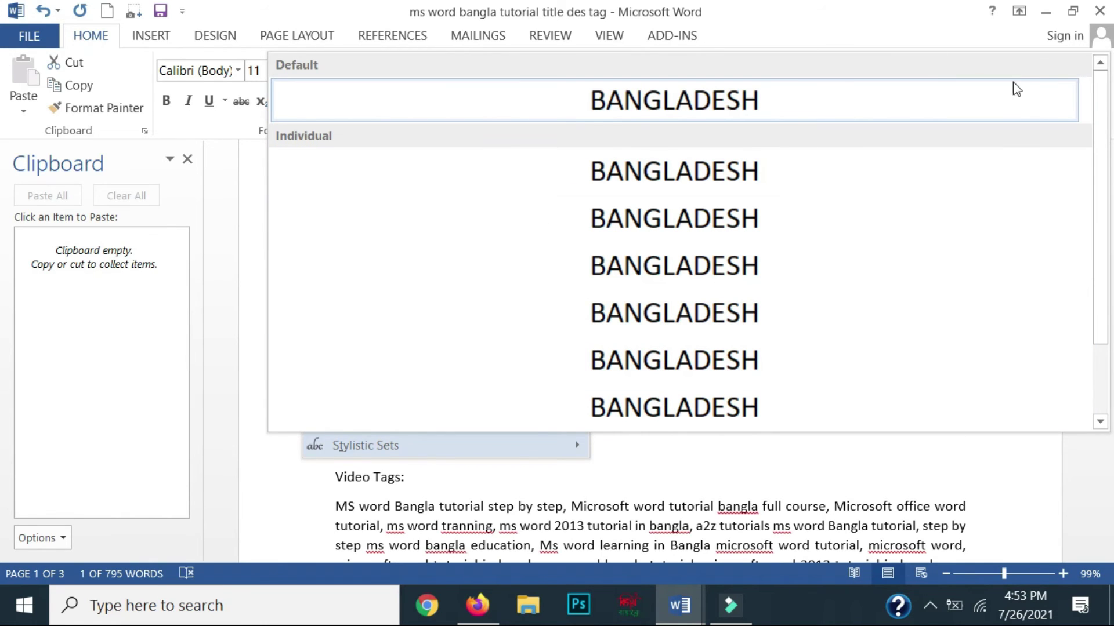
left_click(772, 25)
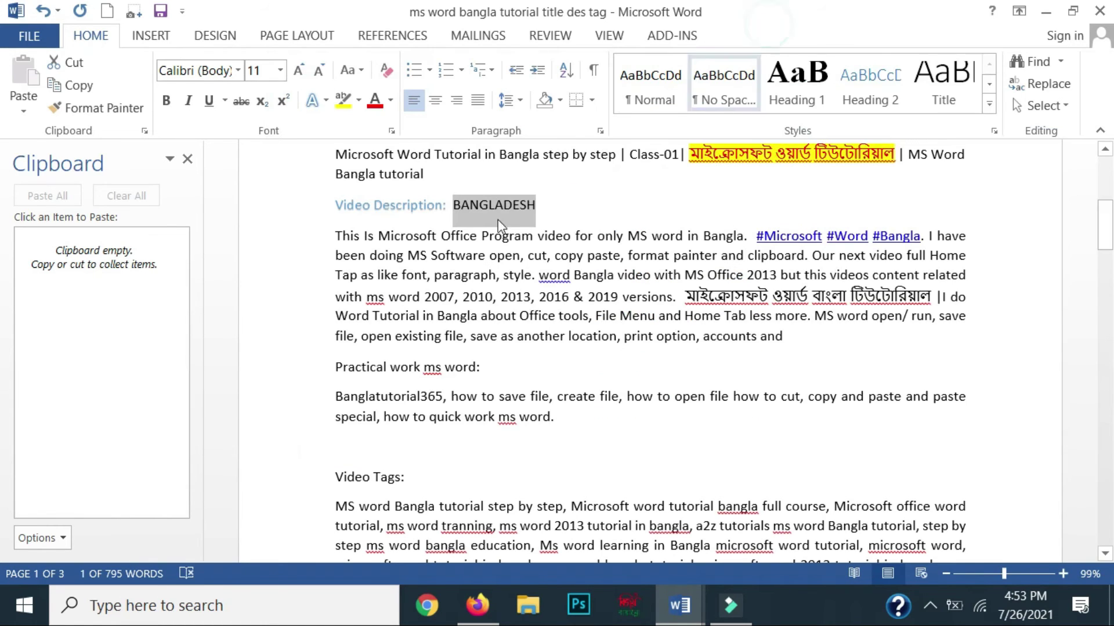
left_click(319, 98)
Give BANGLADESH a gold text effect, grow it to 20 pt, then switch to the outlined blue effect
left_click(559, 143)
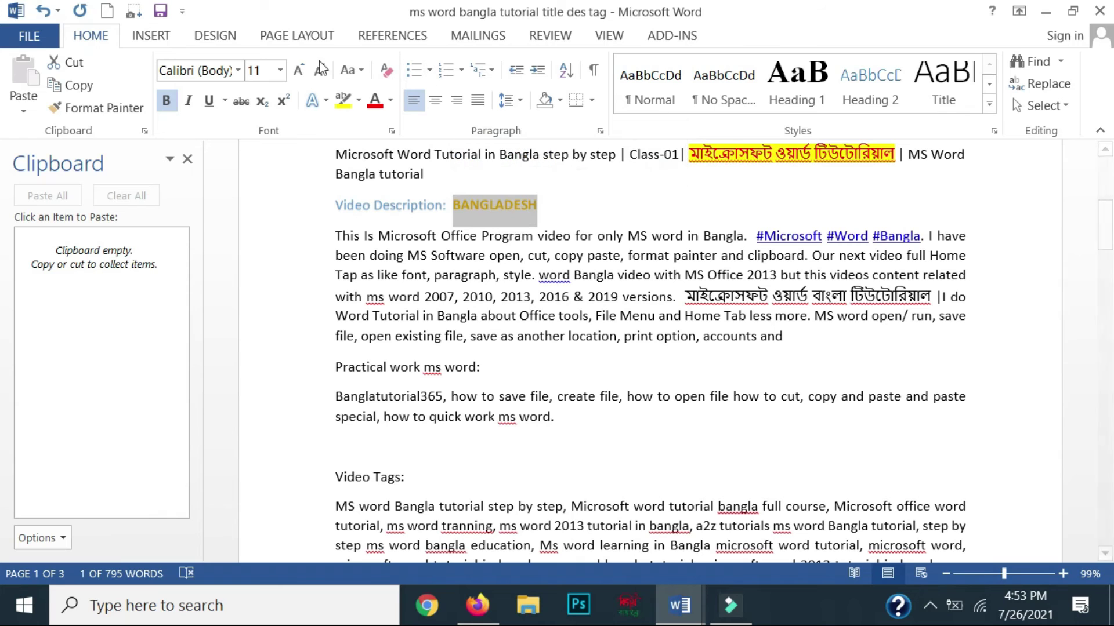
left_click(299, 71)
left_click(300, 71)
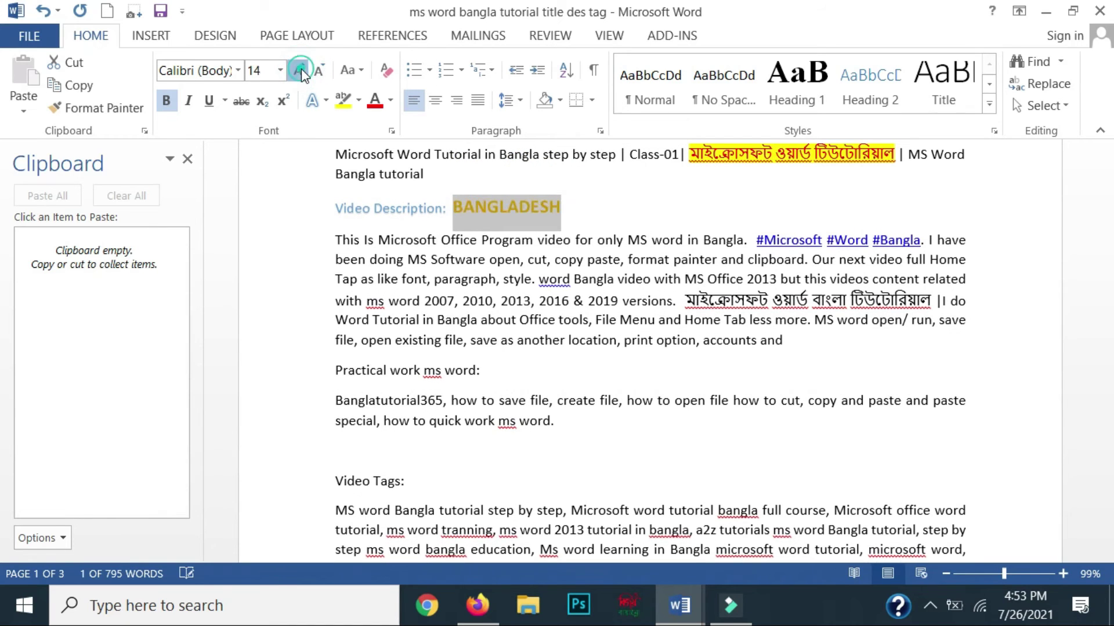
left_click(300, 71)
left_click(299, 71)
left_click(300, 70)
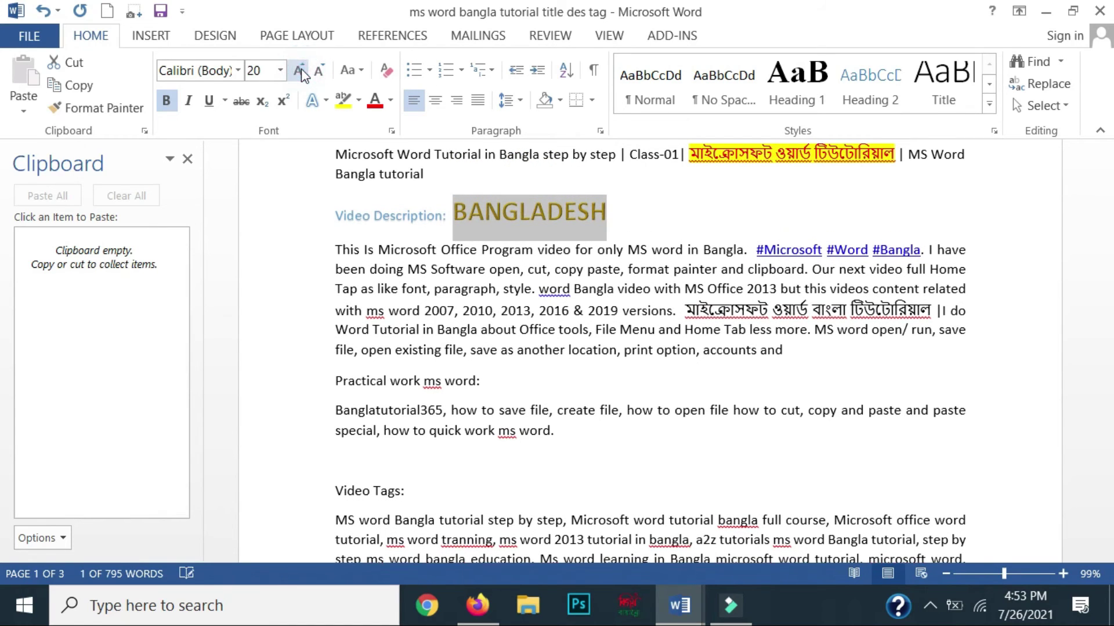
left_click(327, 100)
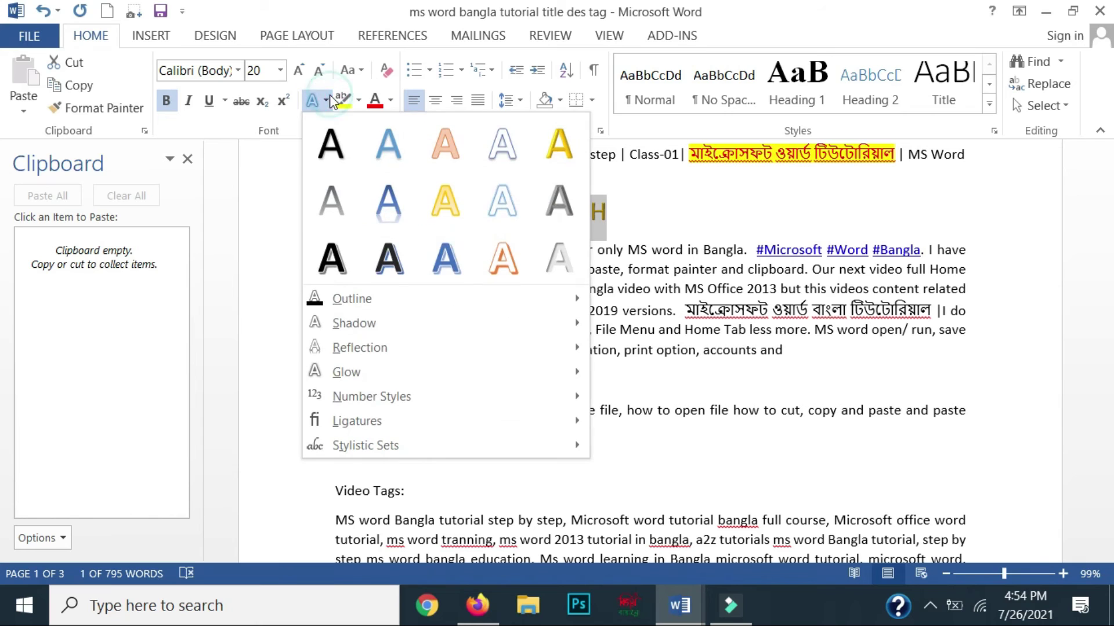
left_click(496, 149)
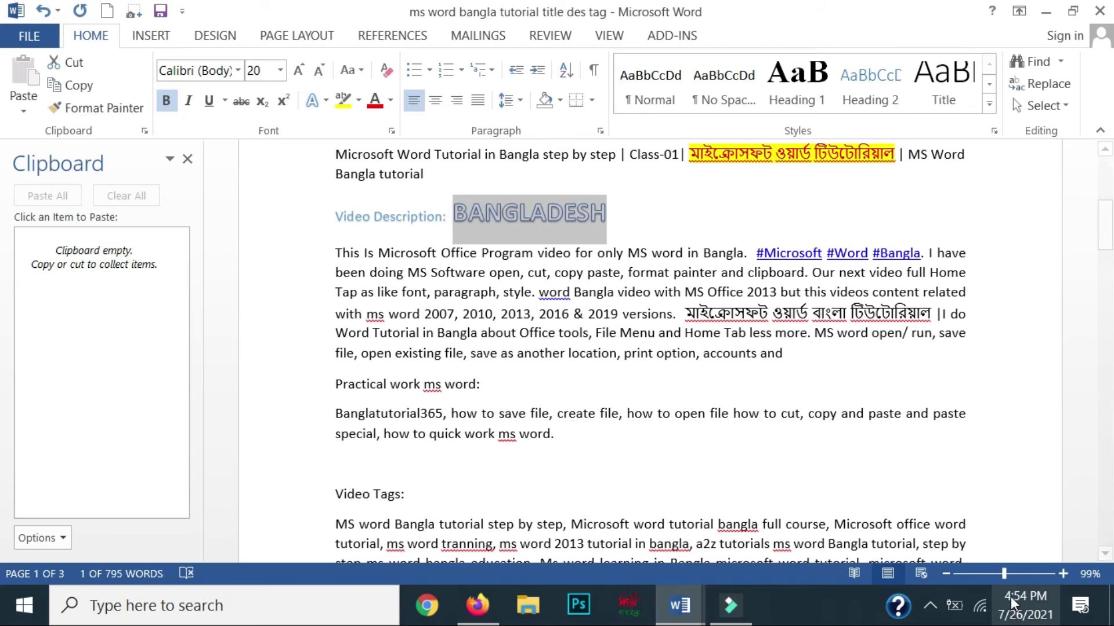
left_click_drag(1002, 574, 1004, 579)
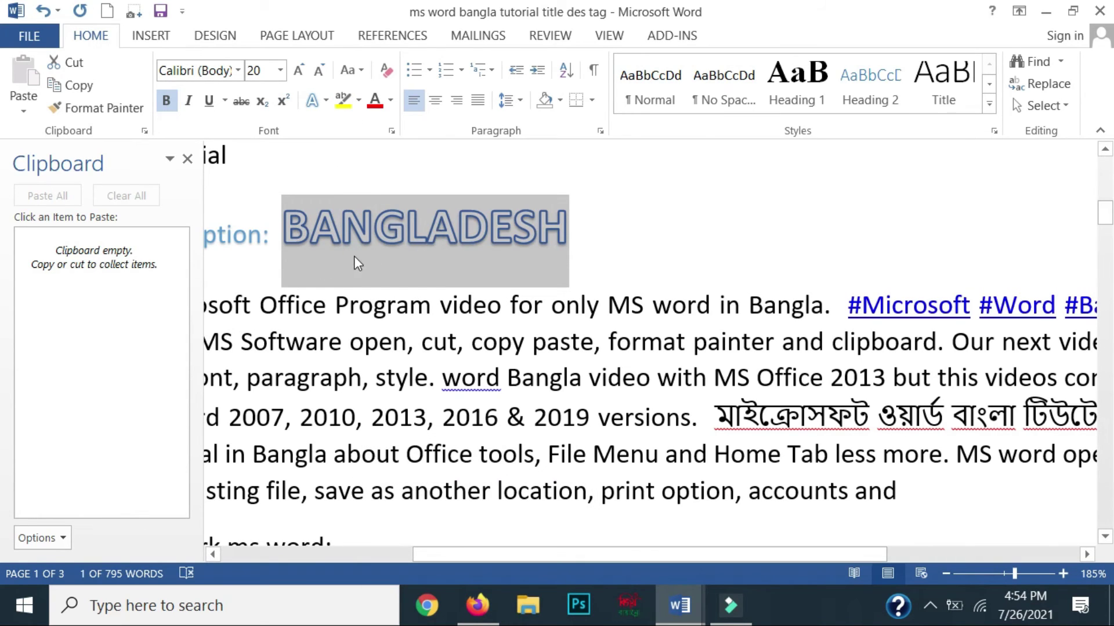
Reselect BANGLADESH and give it a red text highlight
left_click(341, 223)
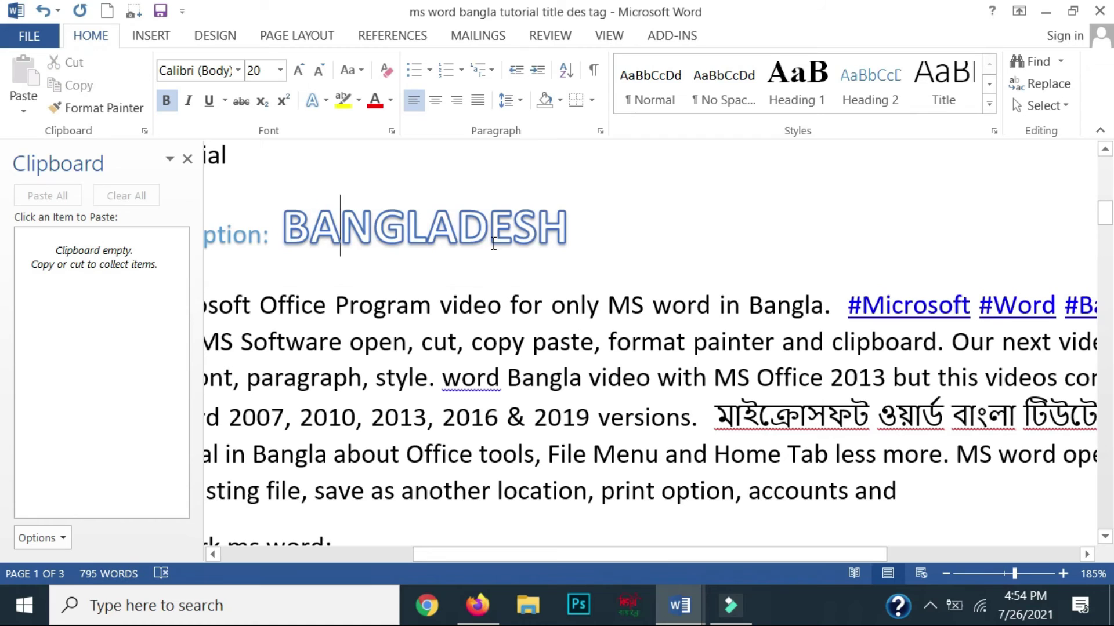
left_click_drag(285, 226, 566, 209)
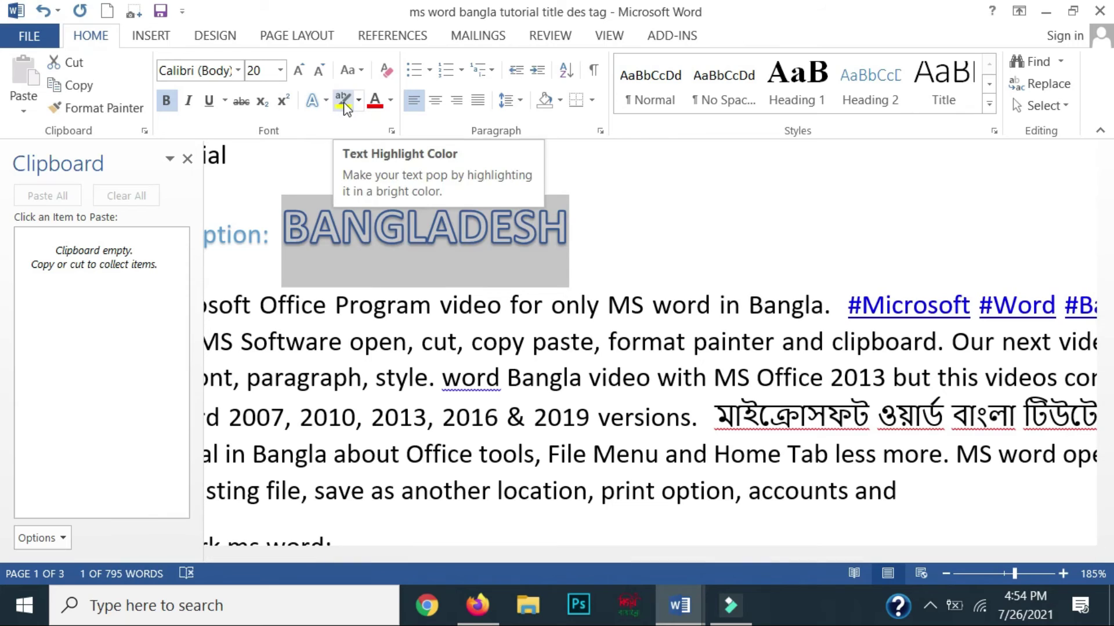
left_click(358, 101)
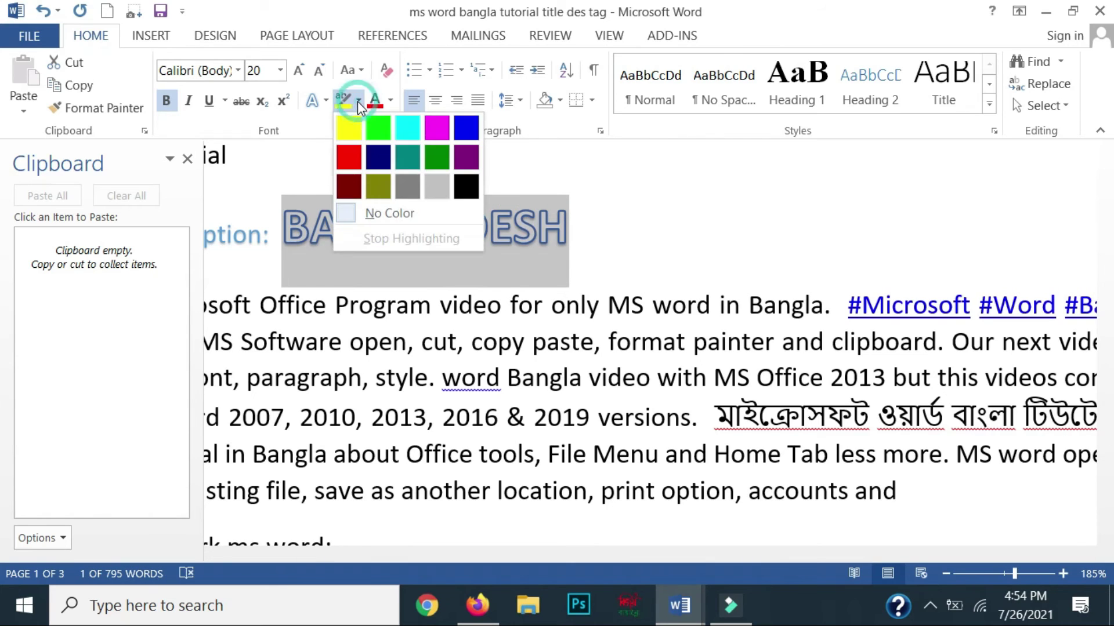
left_click(359, 168)
Deselect the word and zoom the view back to 100% to see the page
left_click(441, 218)
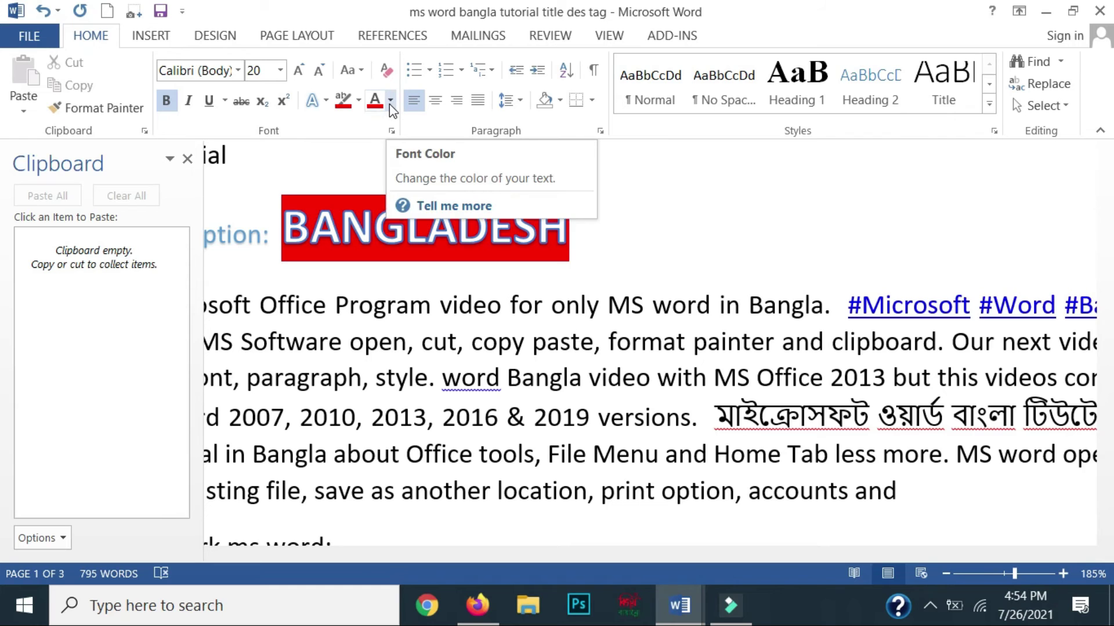
left_click(286, 305)
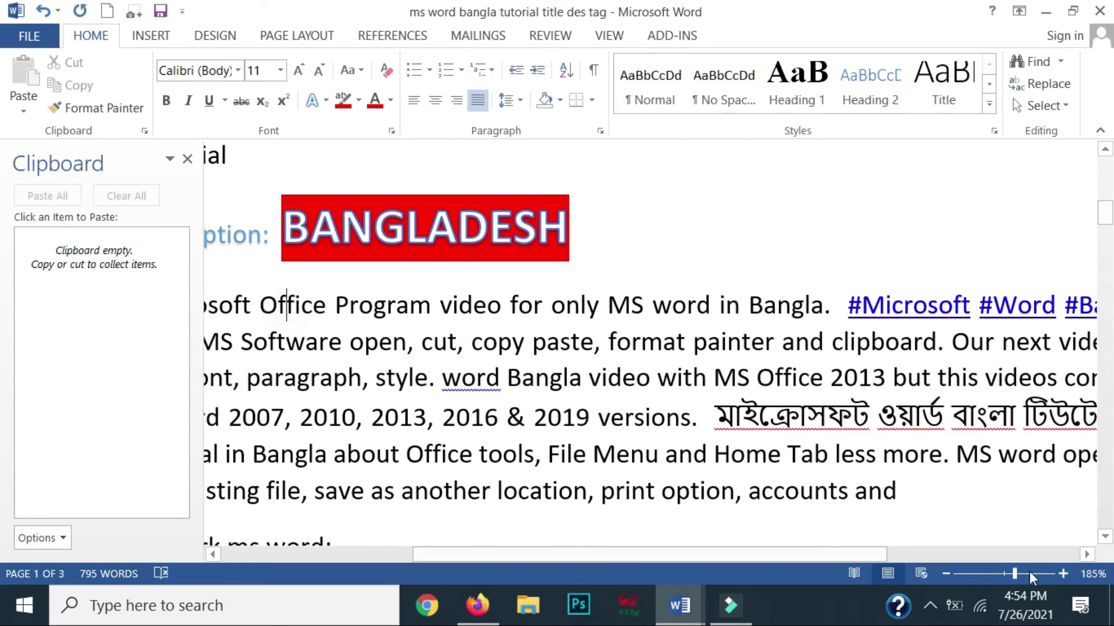
left_click_drag(1017, 576, 1003, 574)
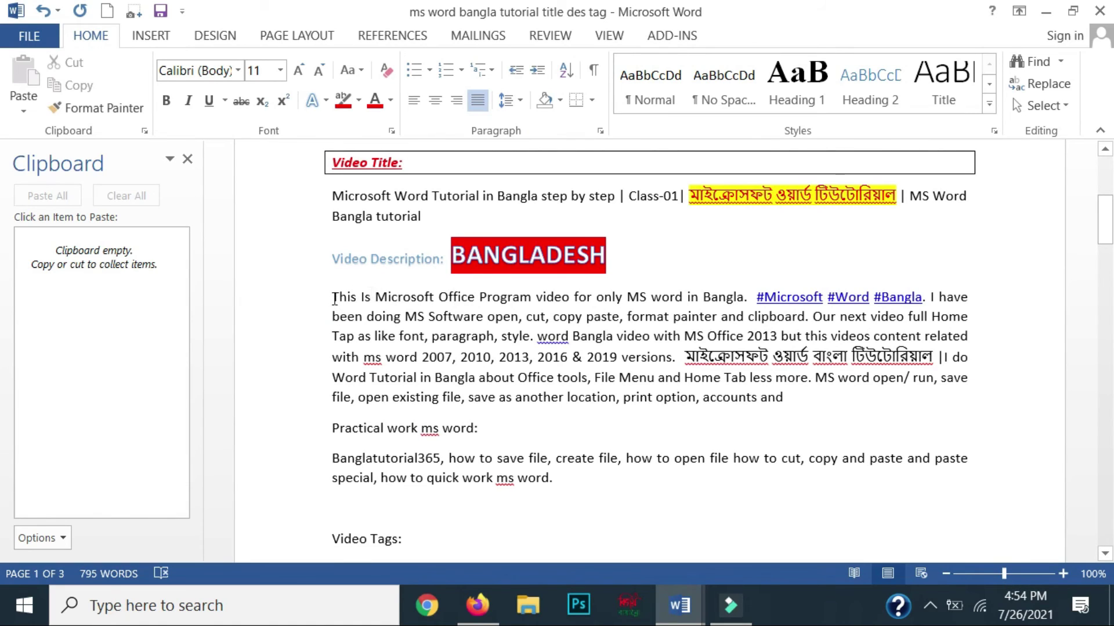
Select BANGLADESH and change its font colour to dark blue
left_click_drag(335, 298, 535, 299)
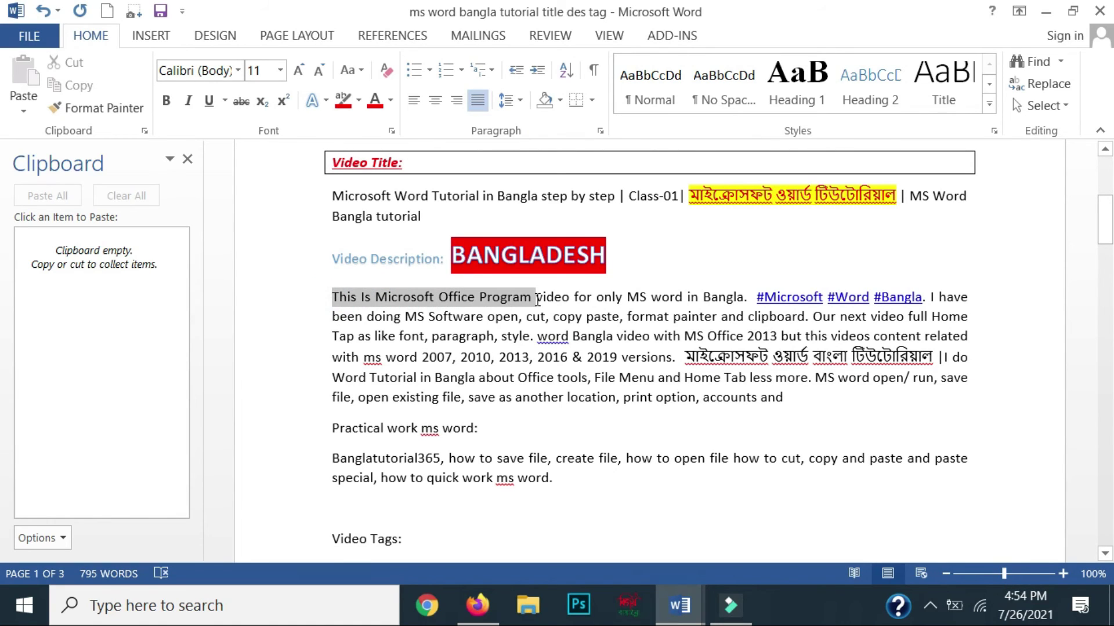
left_click(612, 255)
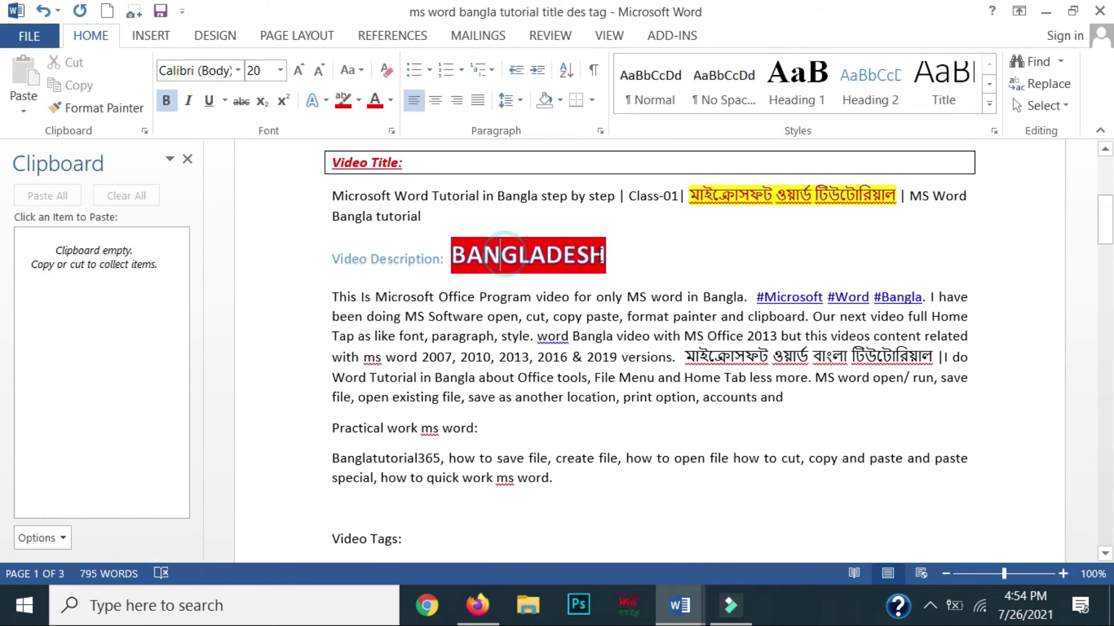
left_click_drag(612, 256, 453, 268)
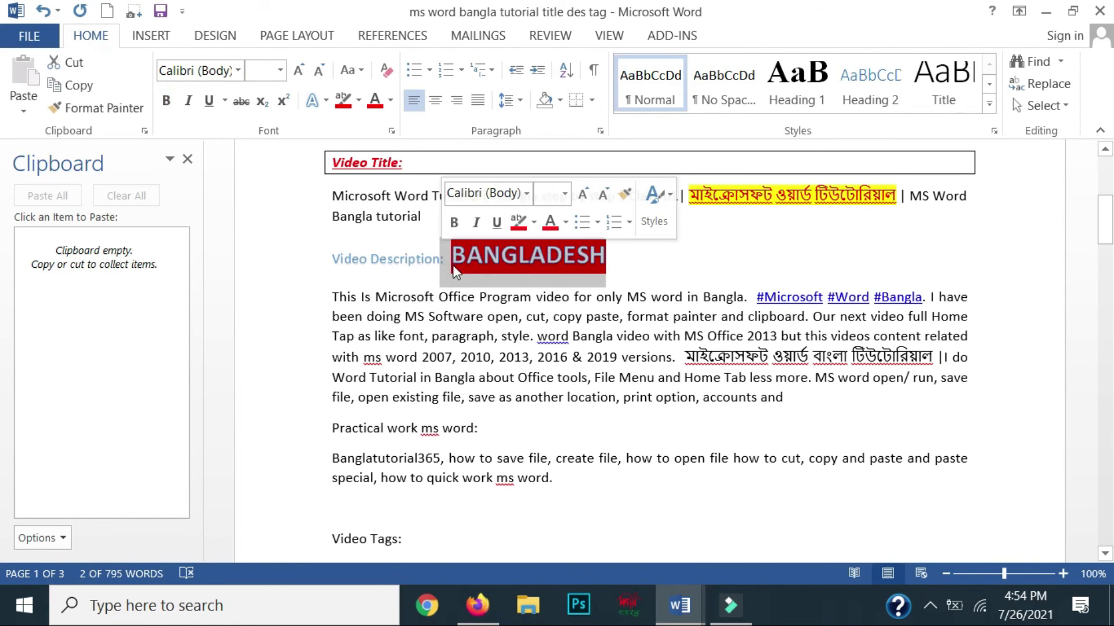
double_click(452, 259)
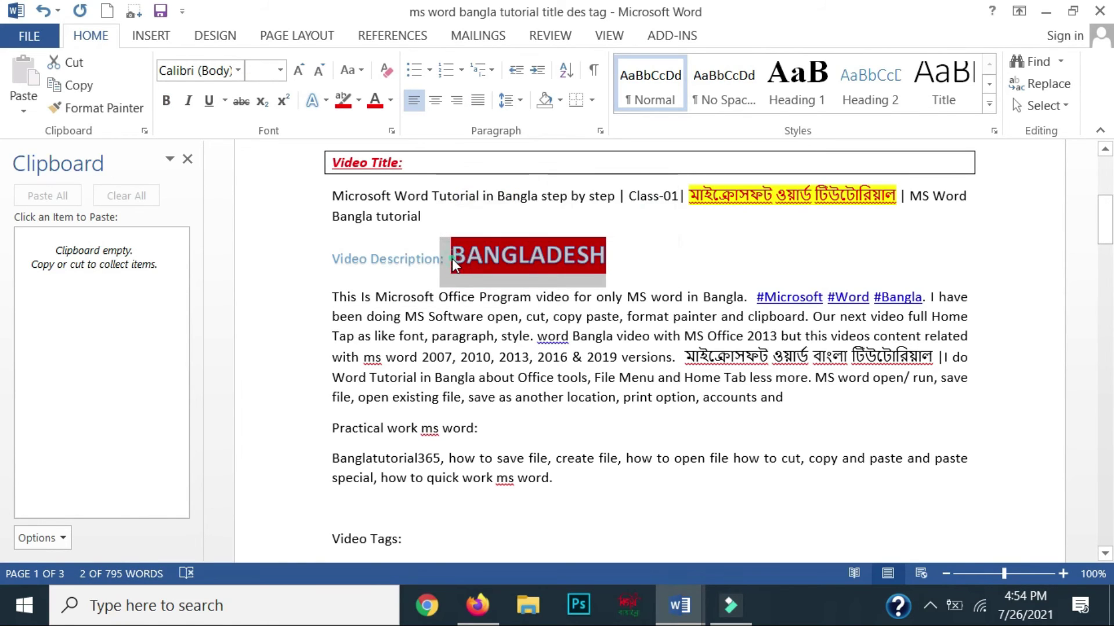
left_click(391, 101)
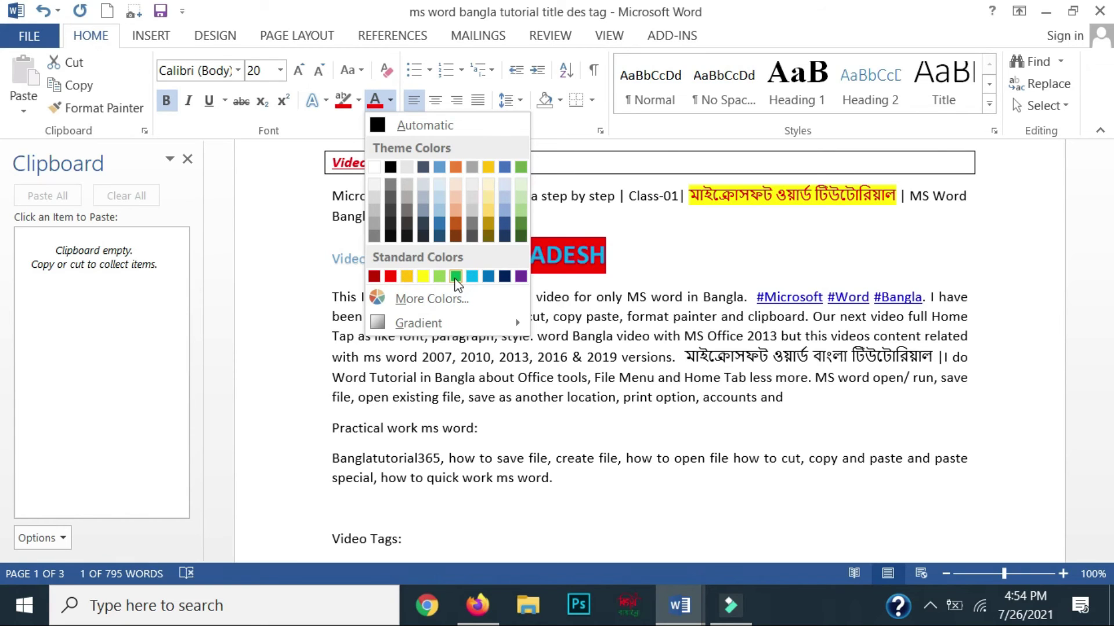
left_click(510, 276)
left_click(583, 260)
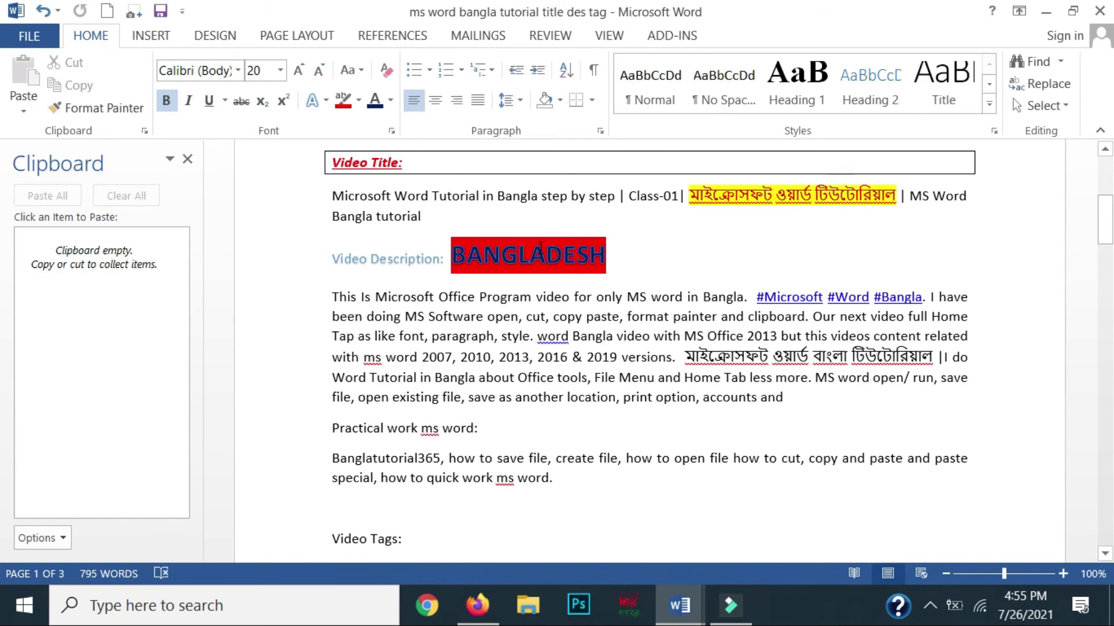
Reselect BANGLADESH and underline it
left_click_drag(456, 255, 599, 255)
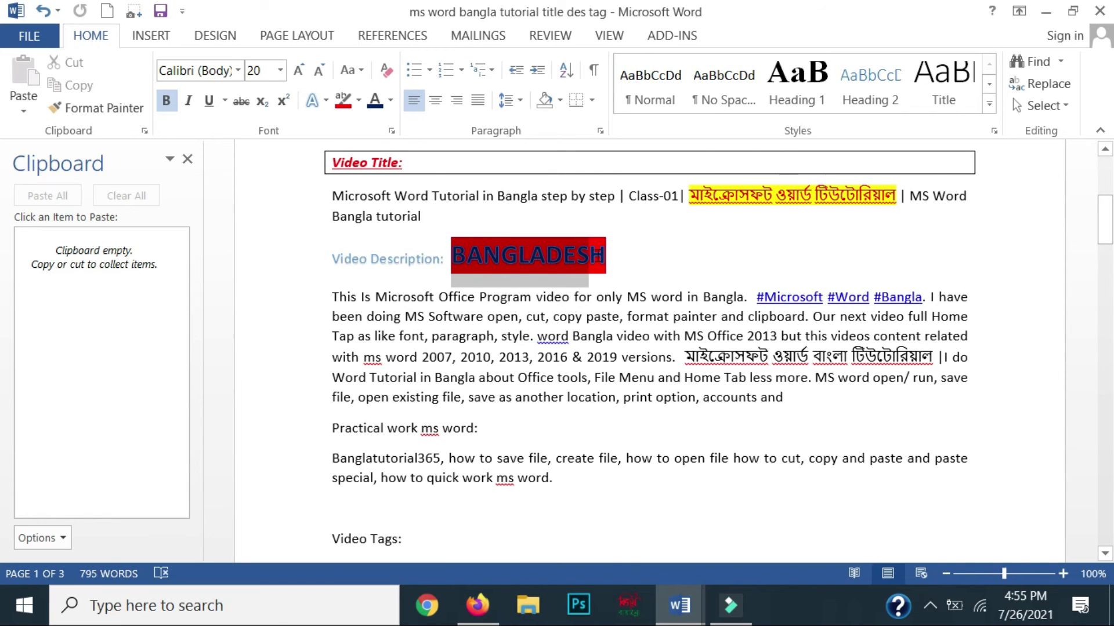
left_click_drag(597, 255, 599, 255)
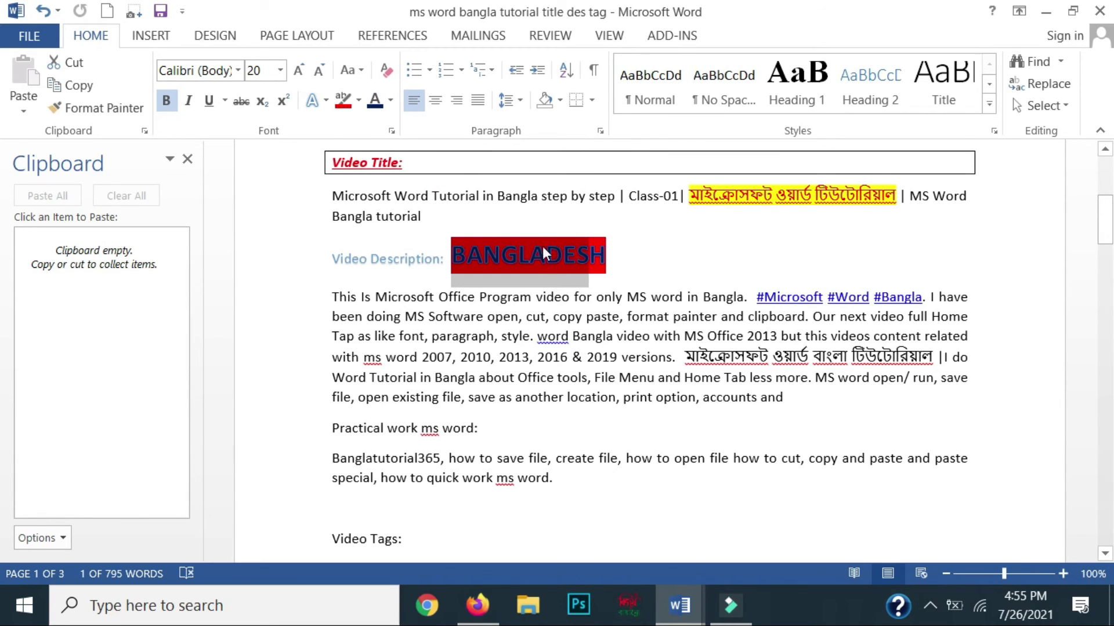
left_click(208, 102)
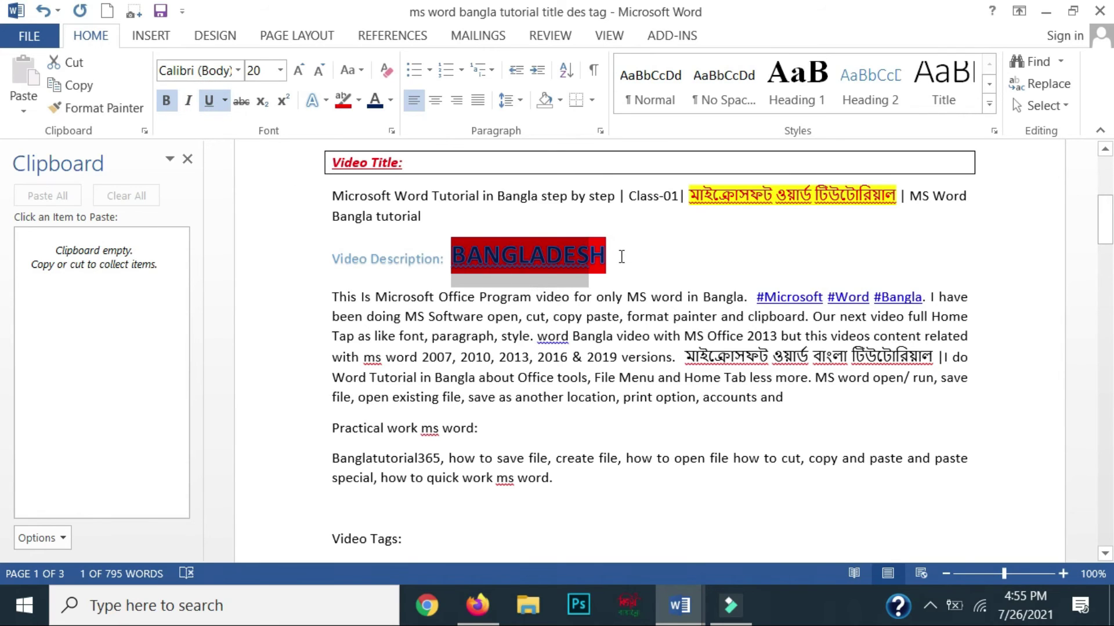
left_click_drag(612, 250, 478, 245)
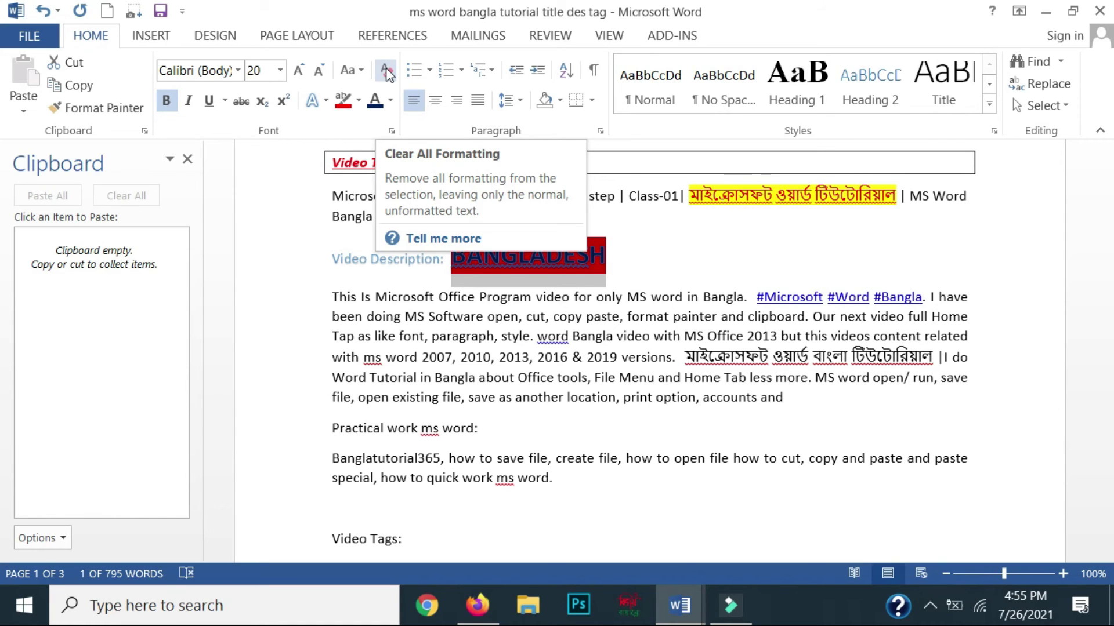
Clear all formatting from BANGLADESH and set its highlight to No Color
left_click(387, 72)
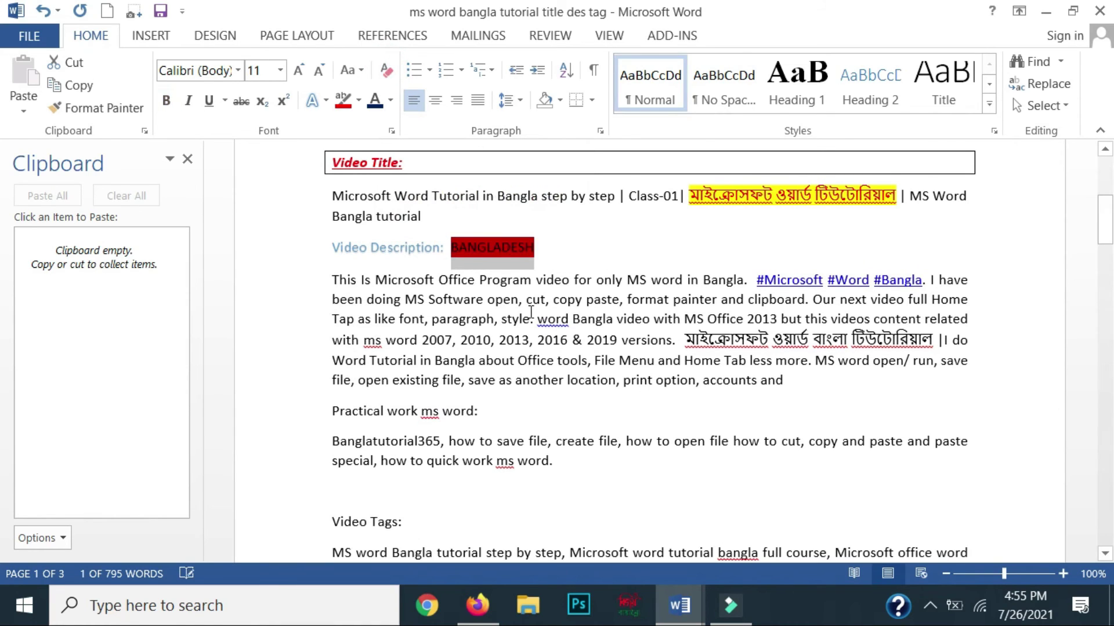
left_click(540, 249)
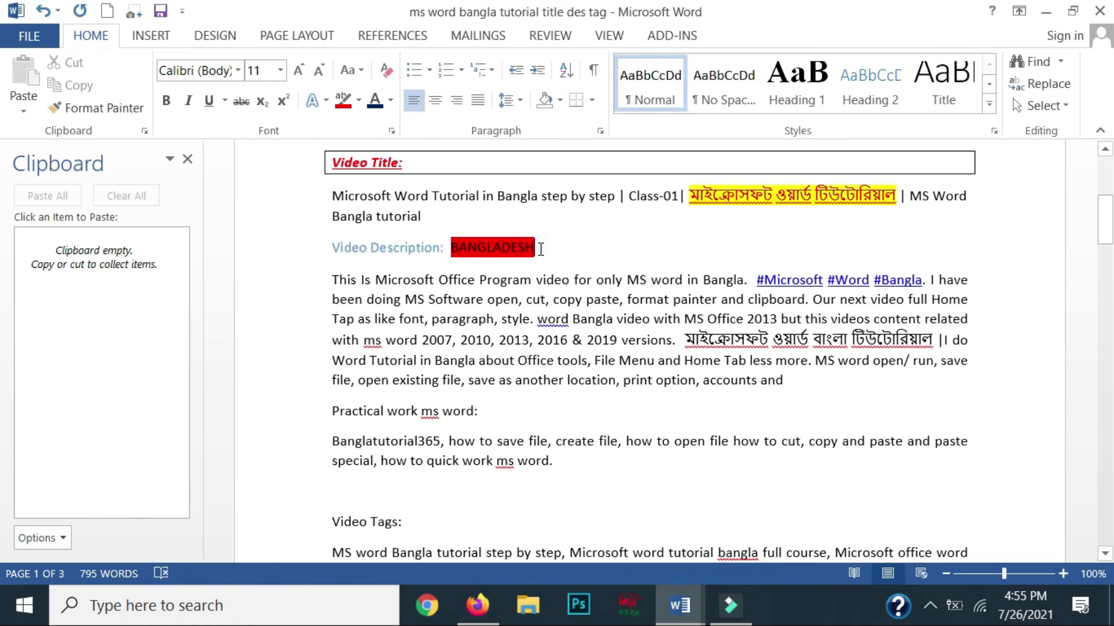
left_click_drag(539, 248, 447, 250)
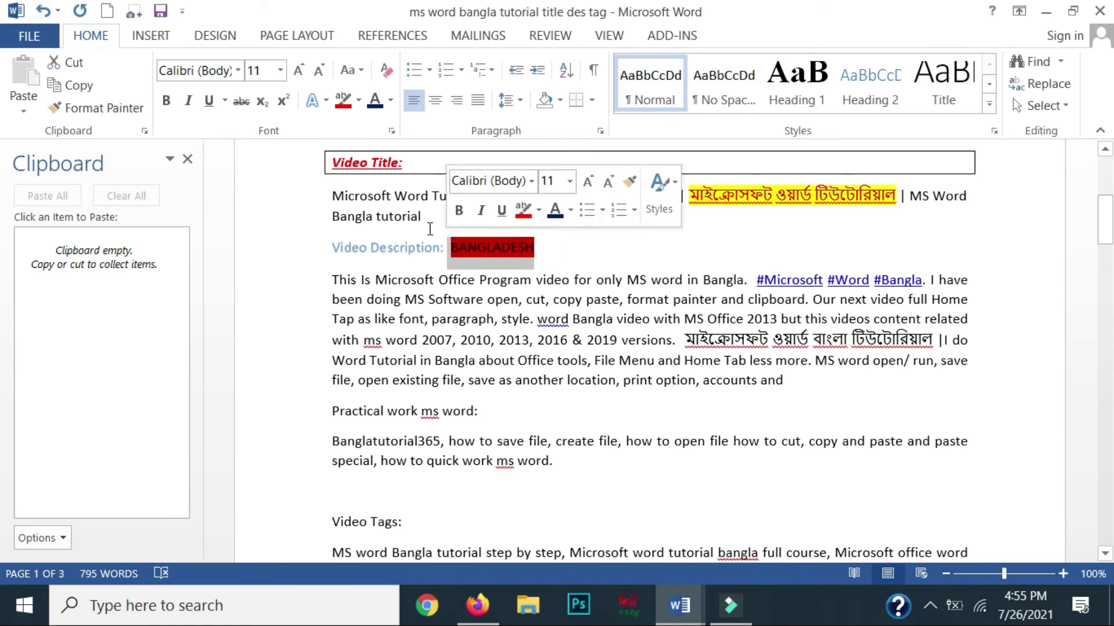
left_click(359, 101)
left_click(371, 211)
left_click(533, 248)
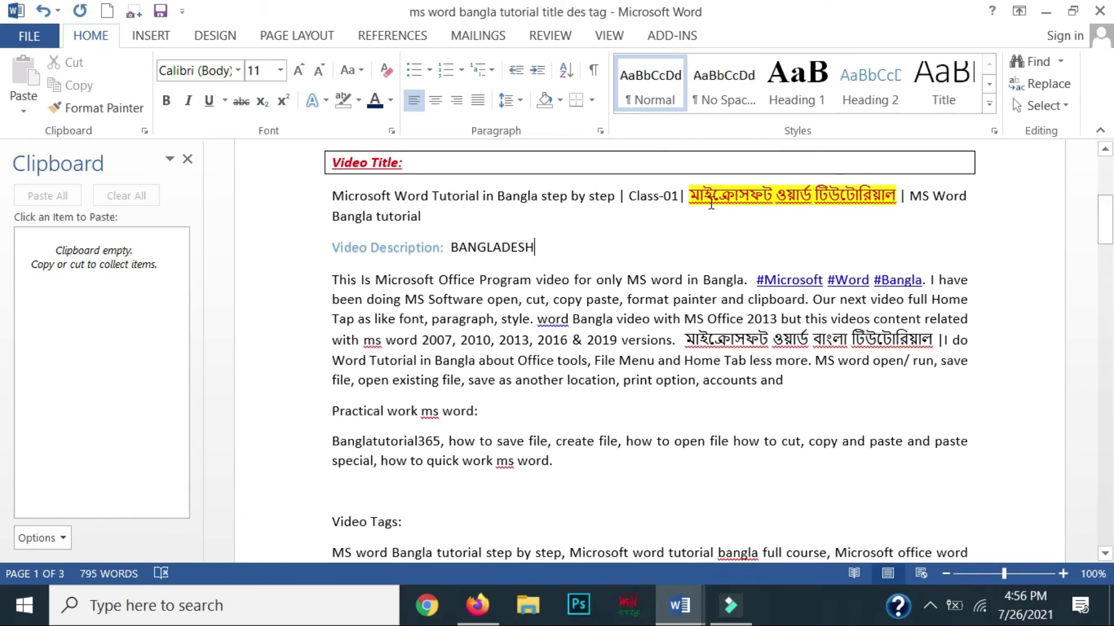
Place the caret in the video title line, between 'by' and 'step'
left_click(689, 199)
left_click(586, 196)
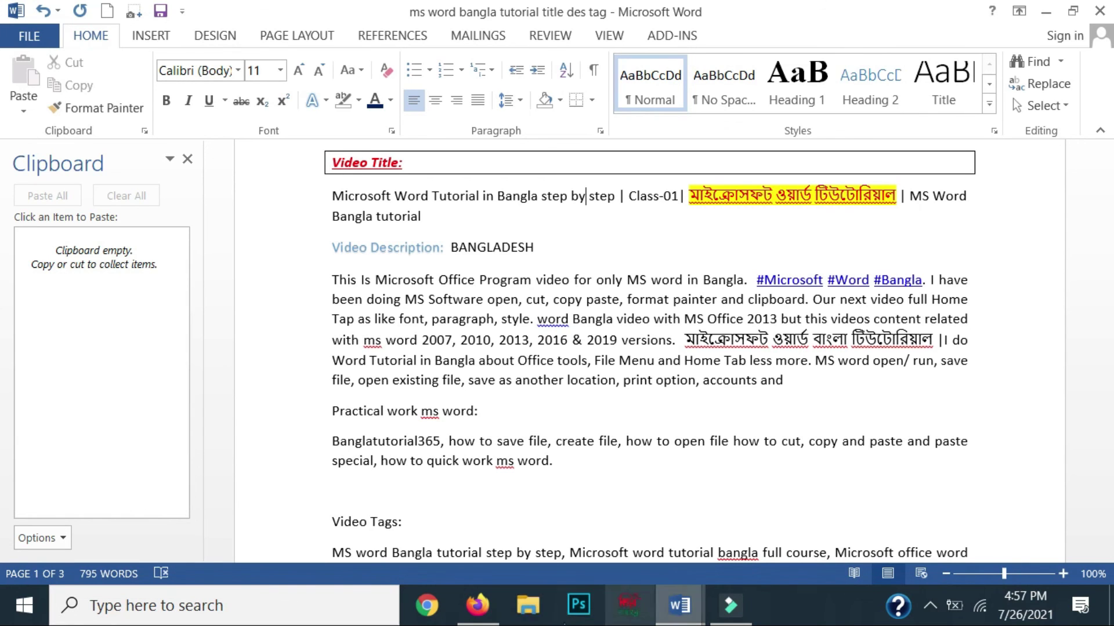
Minimise both the tutorial and the Bangladesh document windows
left_click(1047, 12)
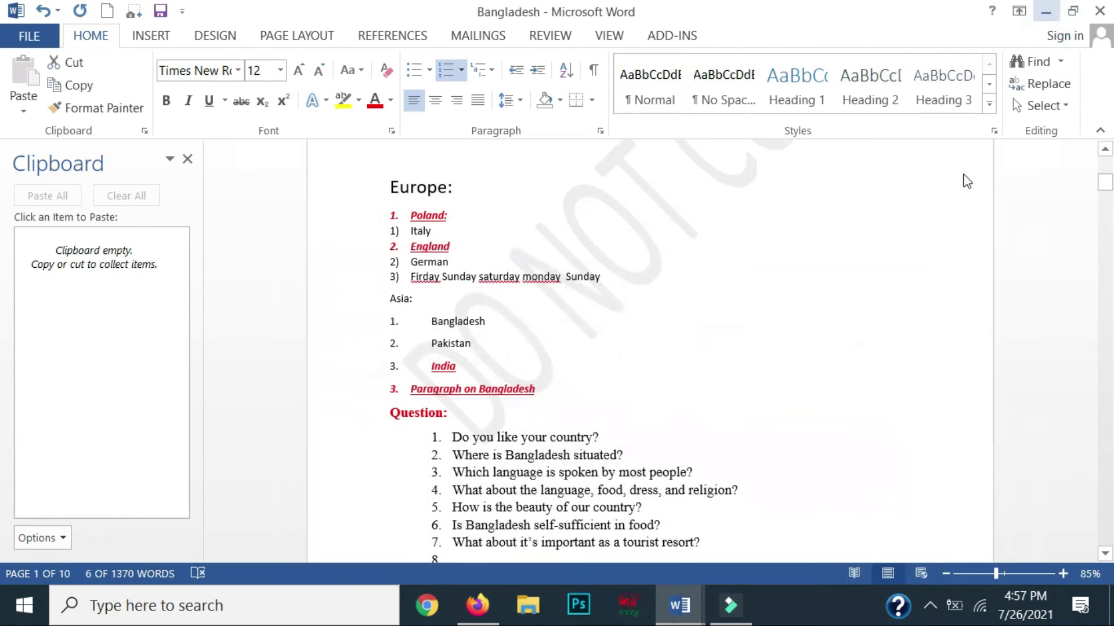
left_click(1043, 12)
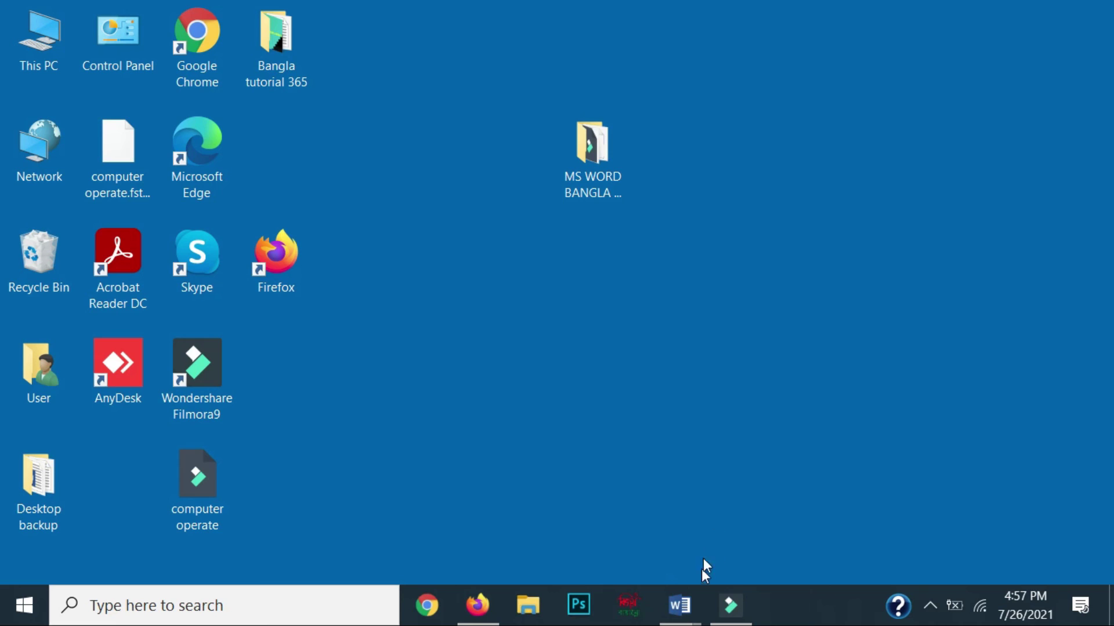
mouse_move(679, 605)
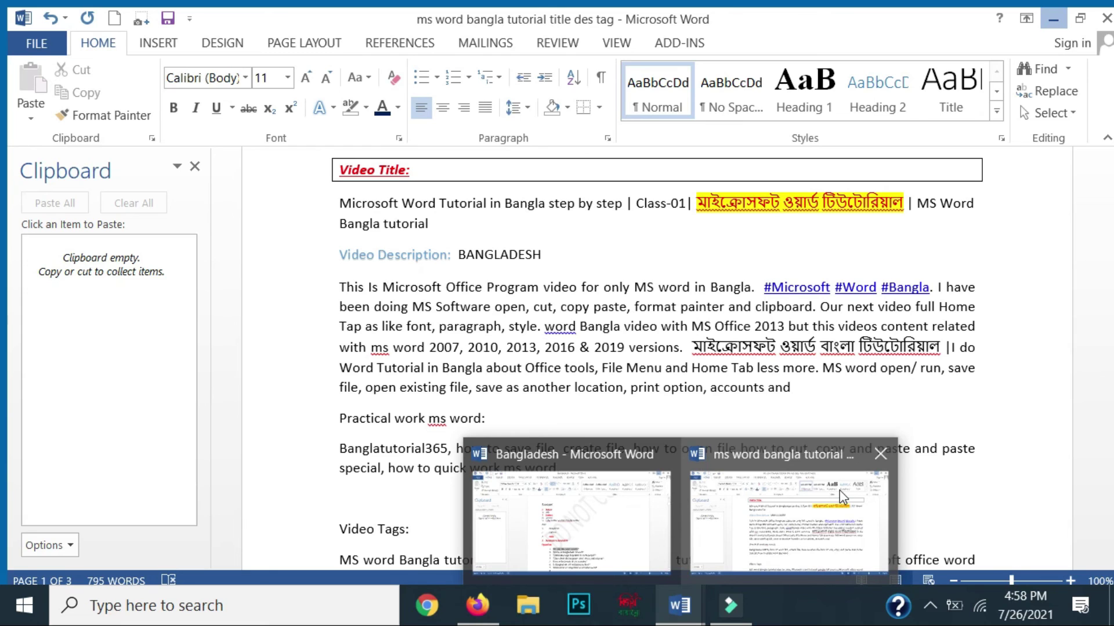
left_click(839, 490)
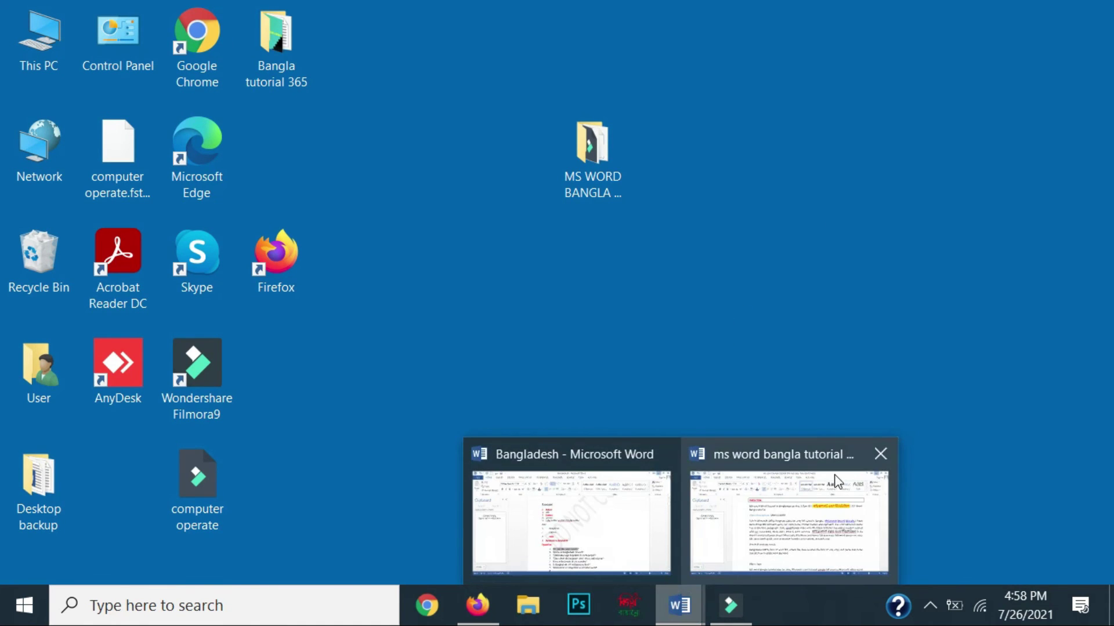
left_click(775, 516)
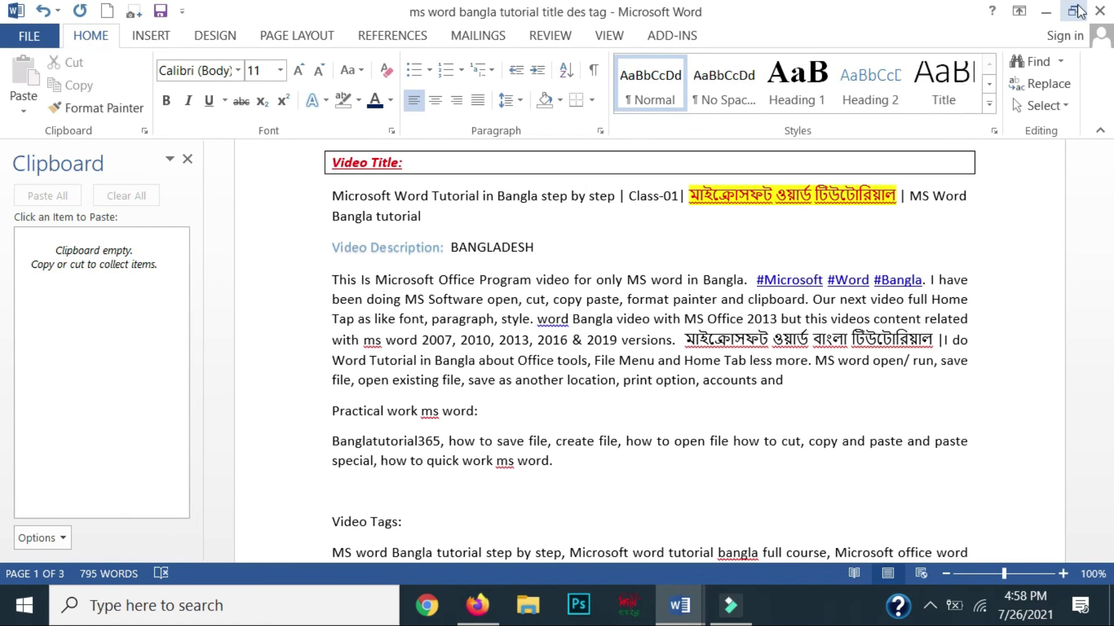
left_click(1072, 8)
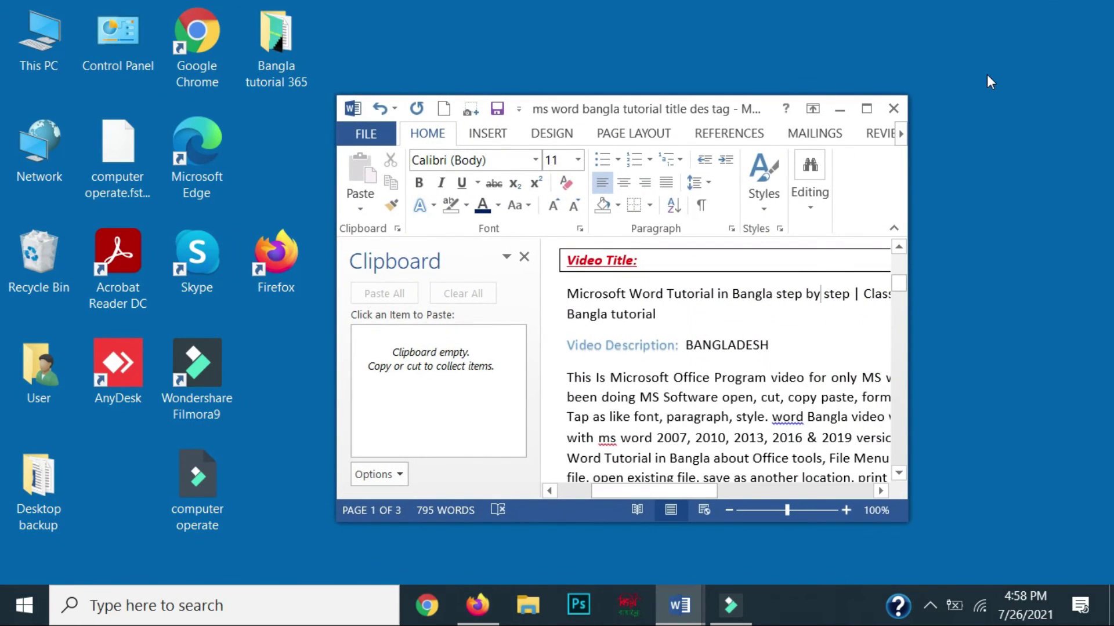
left_click(866, 115)
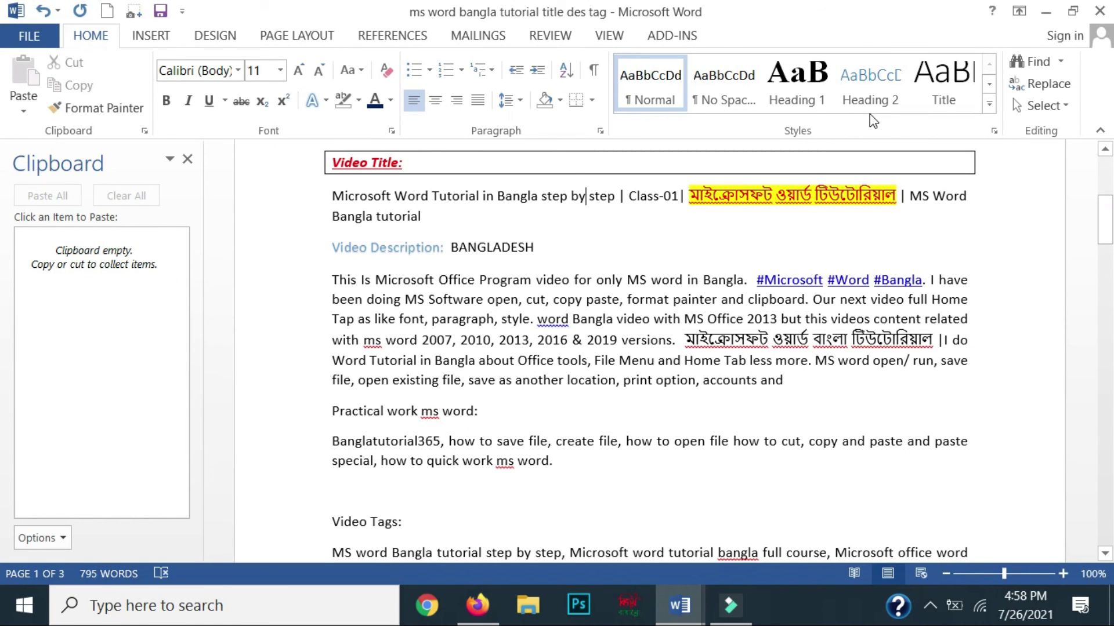
left_click(1074, 12)
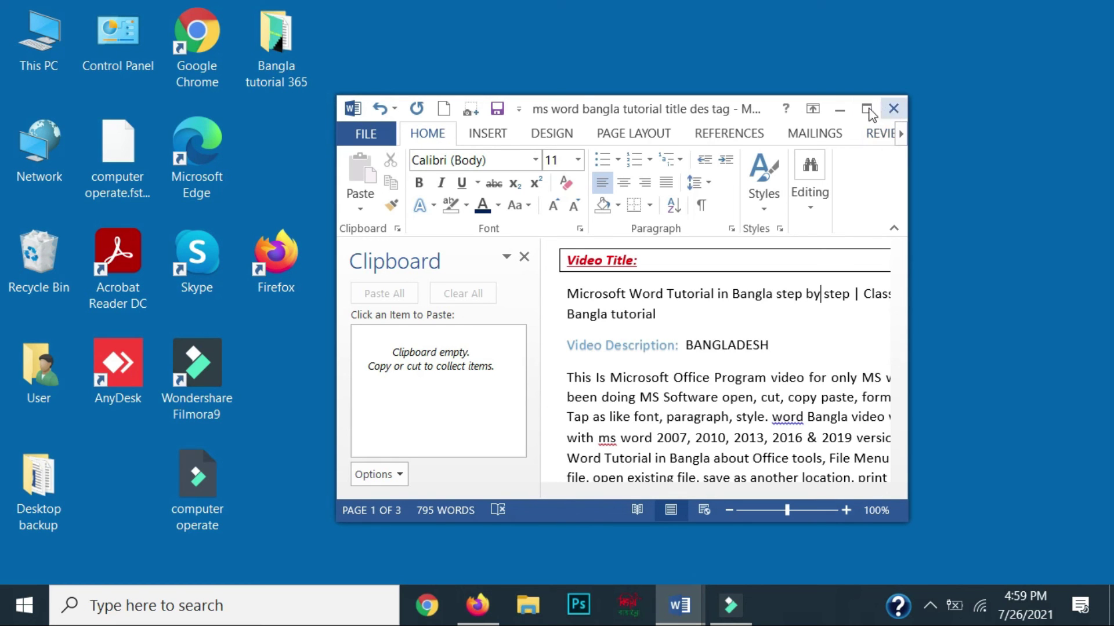
left_click(866, 108)
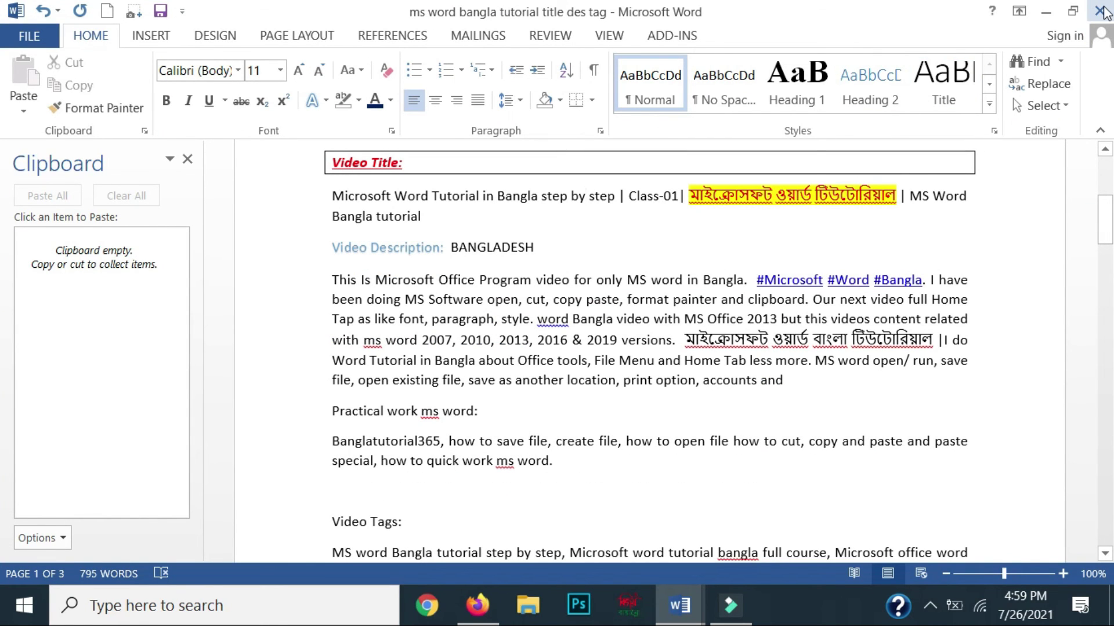
Close the tutorial document, cancel the save prompt, and close it once more
left_click(552, 197)
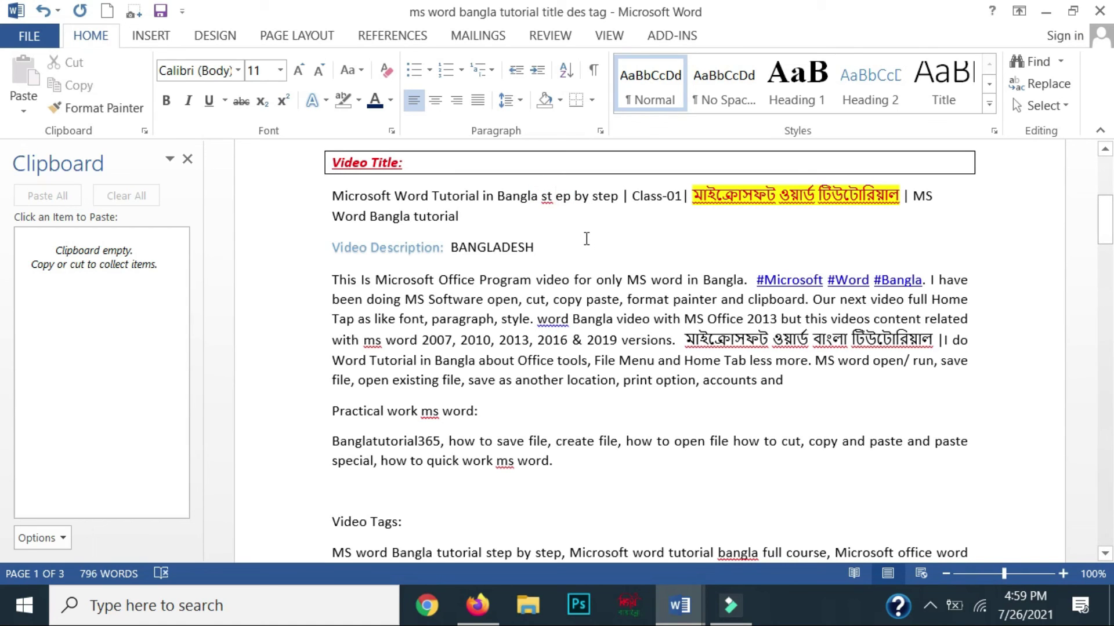
left_click(1100, 12)
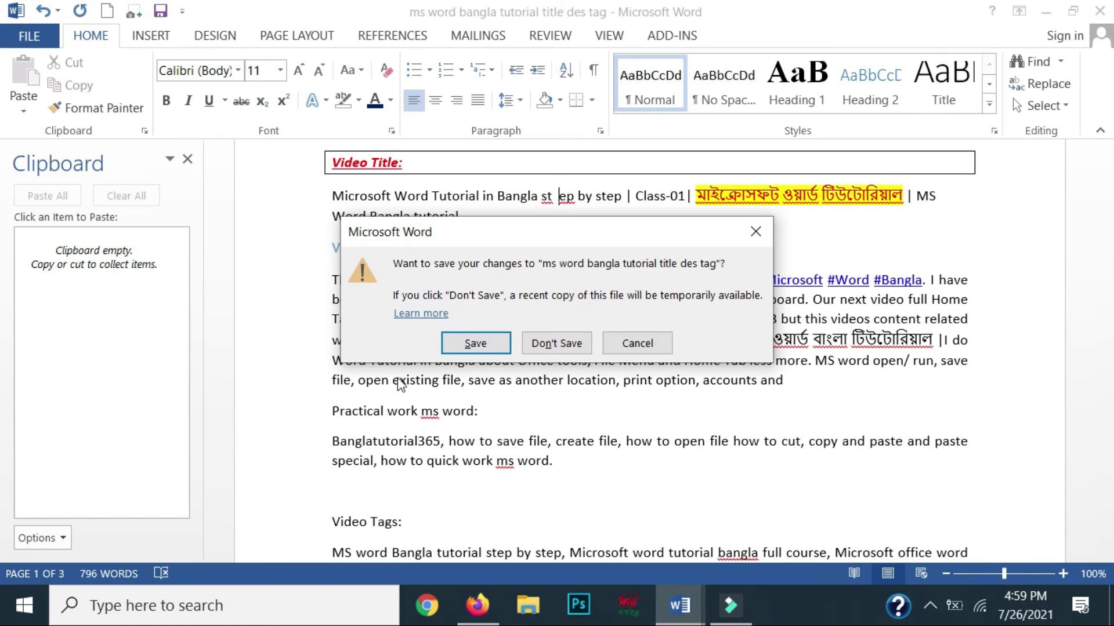
left_click(637, 342)
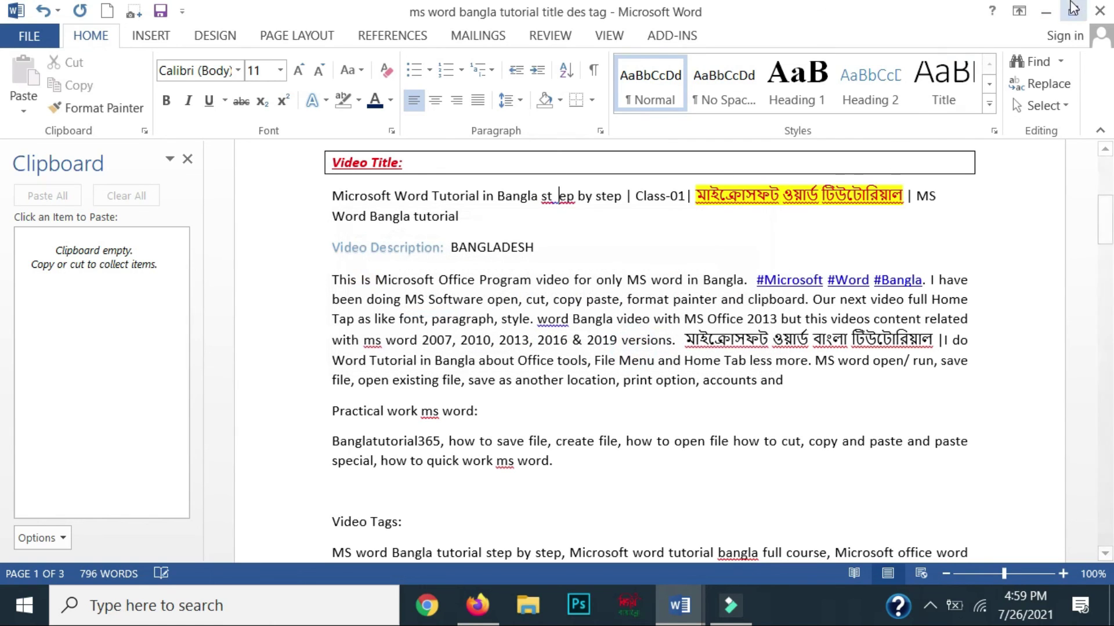
left_click(1100, 11)
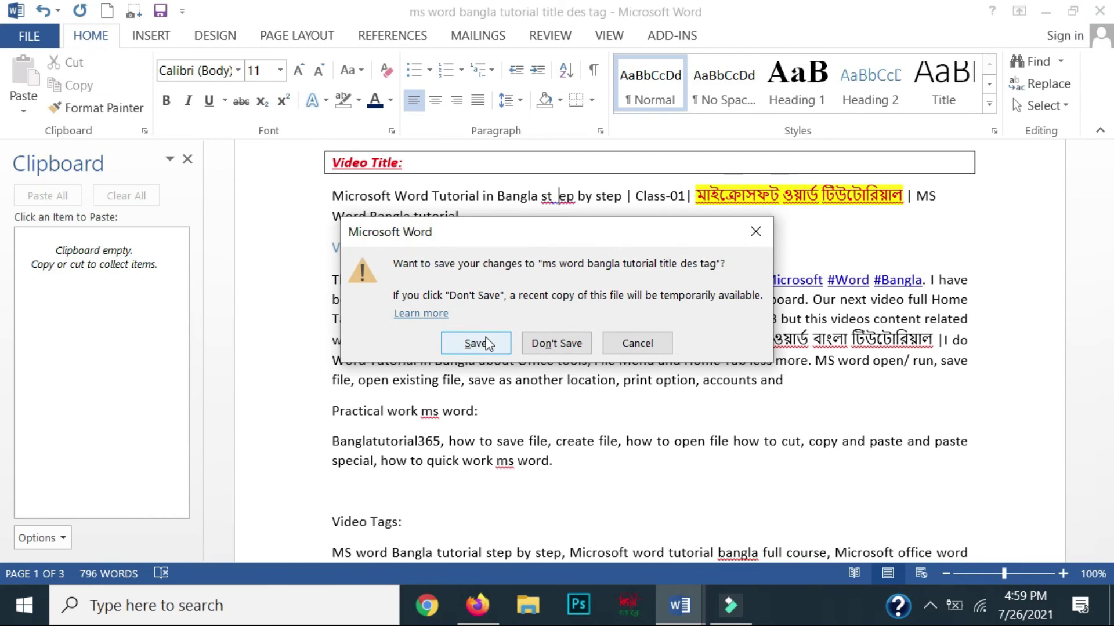
Cancel the save-changes prompt and return the caret to the description paragraph
left_click(641, 345)
left_click(635, 314)
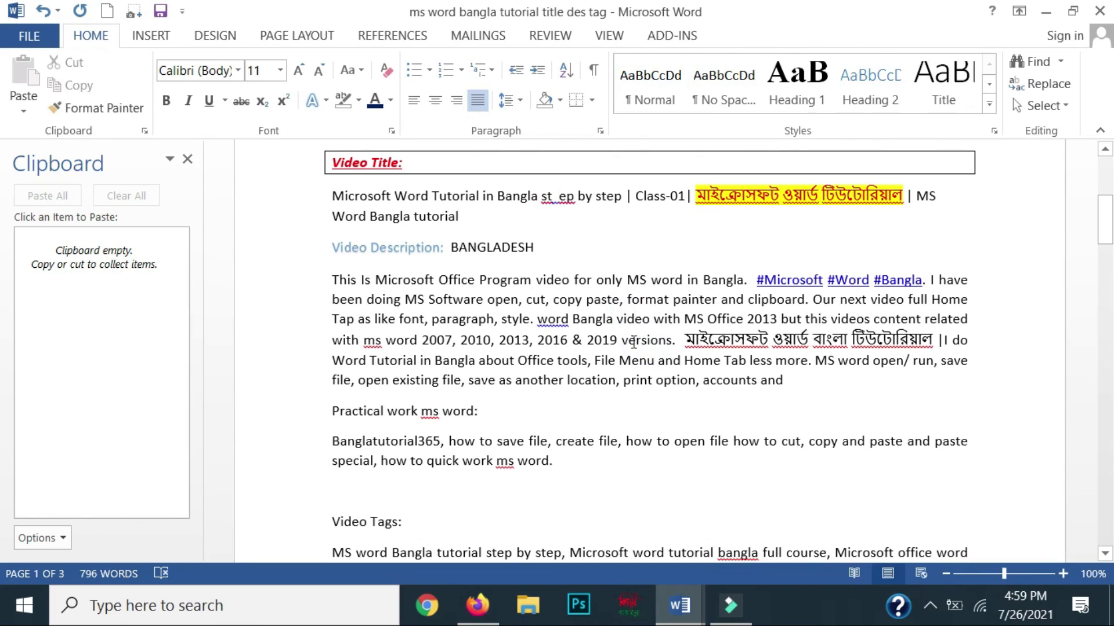